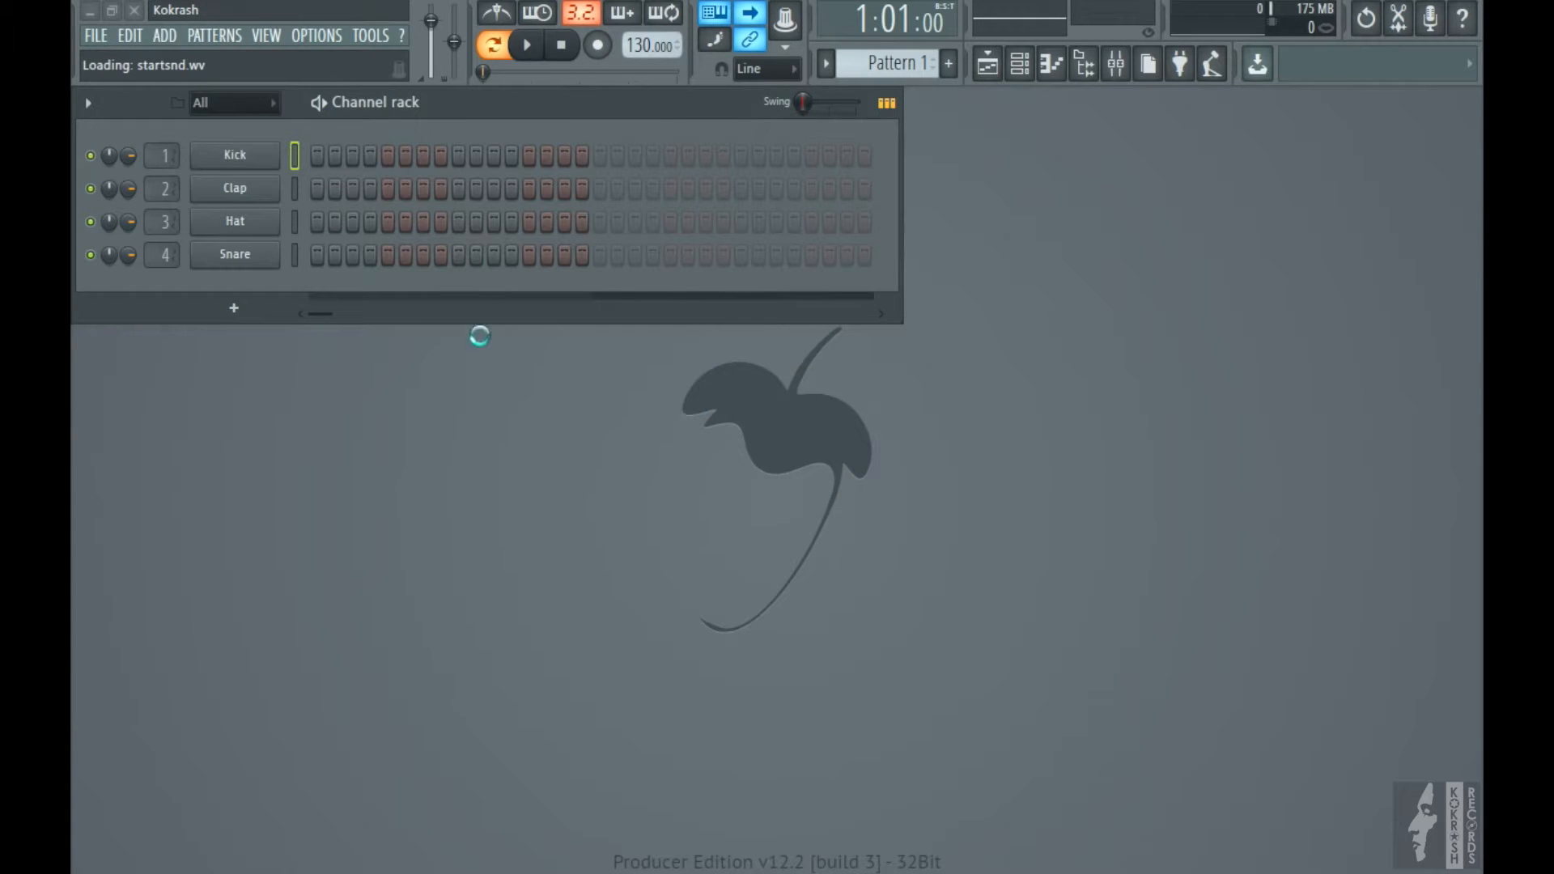
Switch to xrecode II and add "The 24 Carat Black - Poverty's paradise.flac" to the conversion list
click(91, 13)
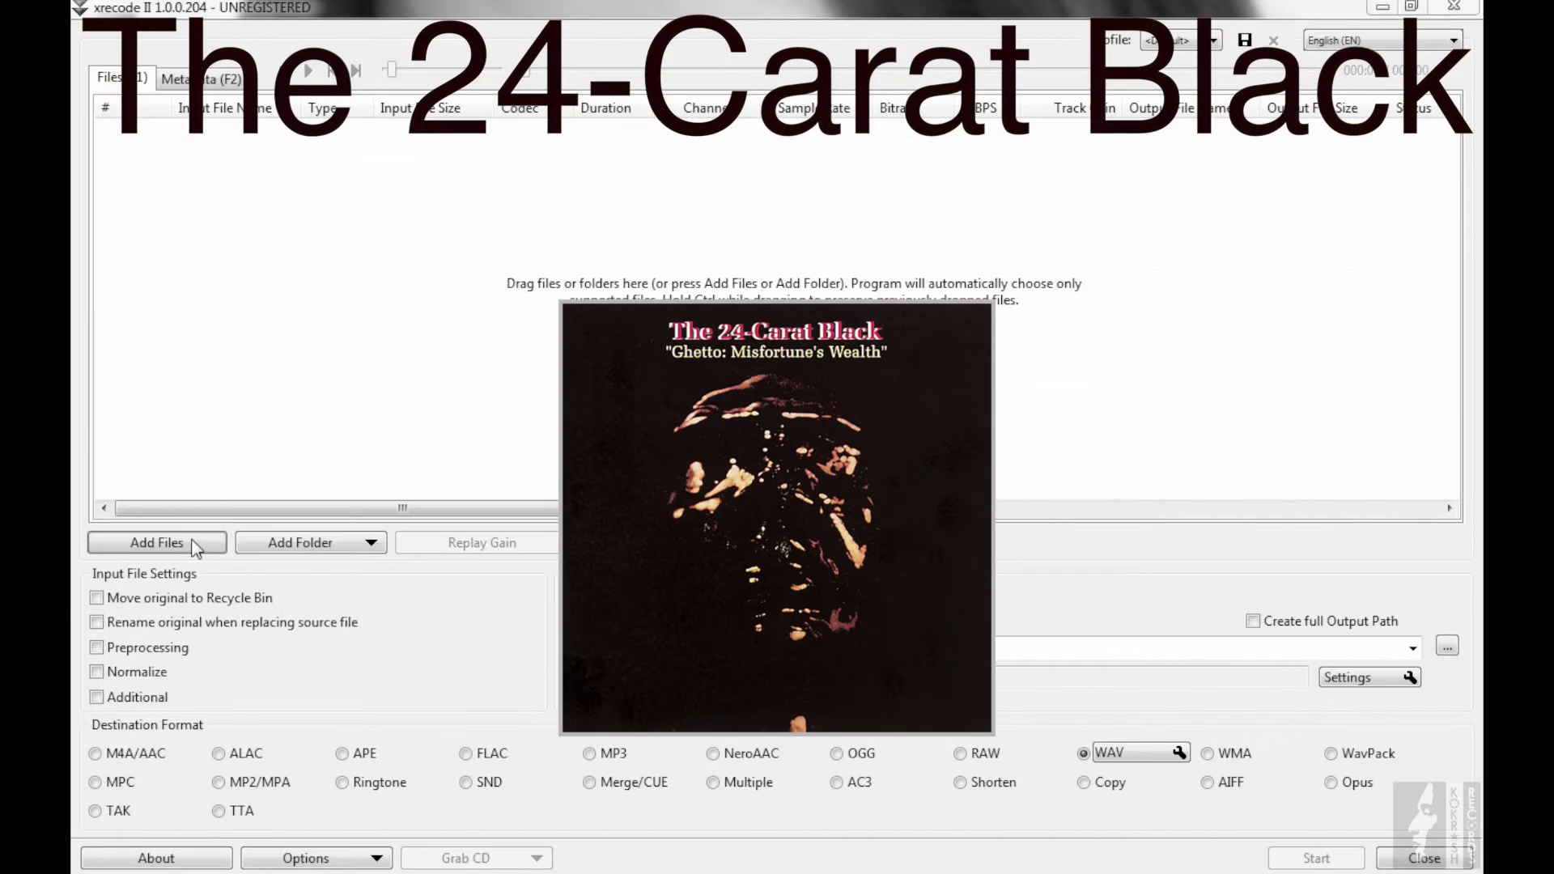
click(146, 542)
double_click(320, 245)
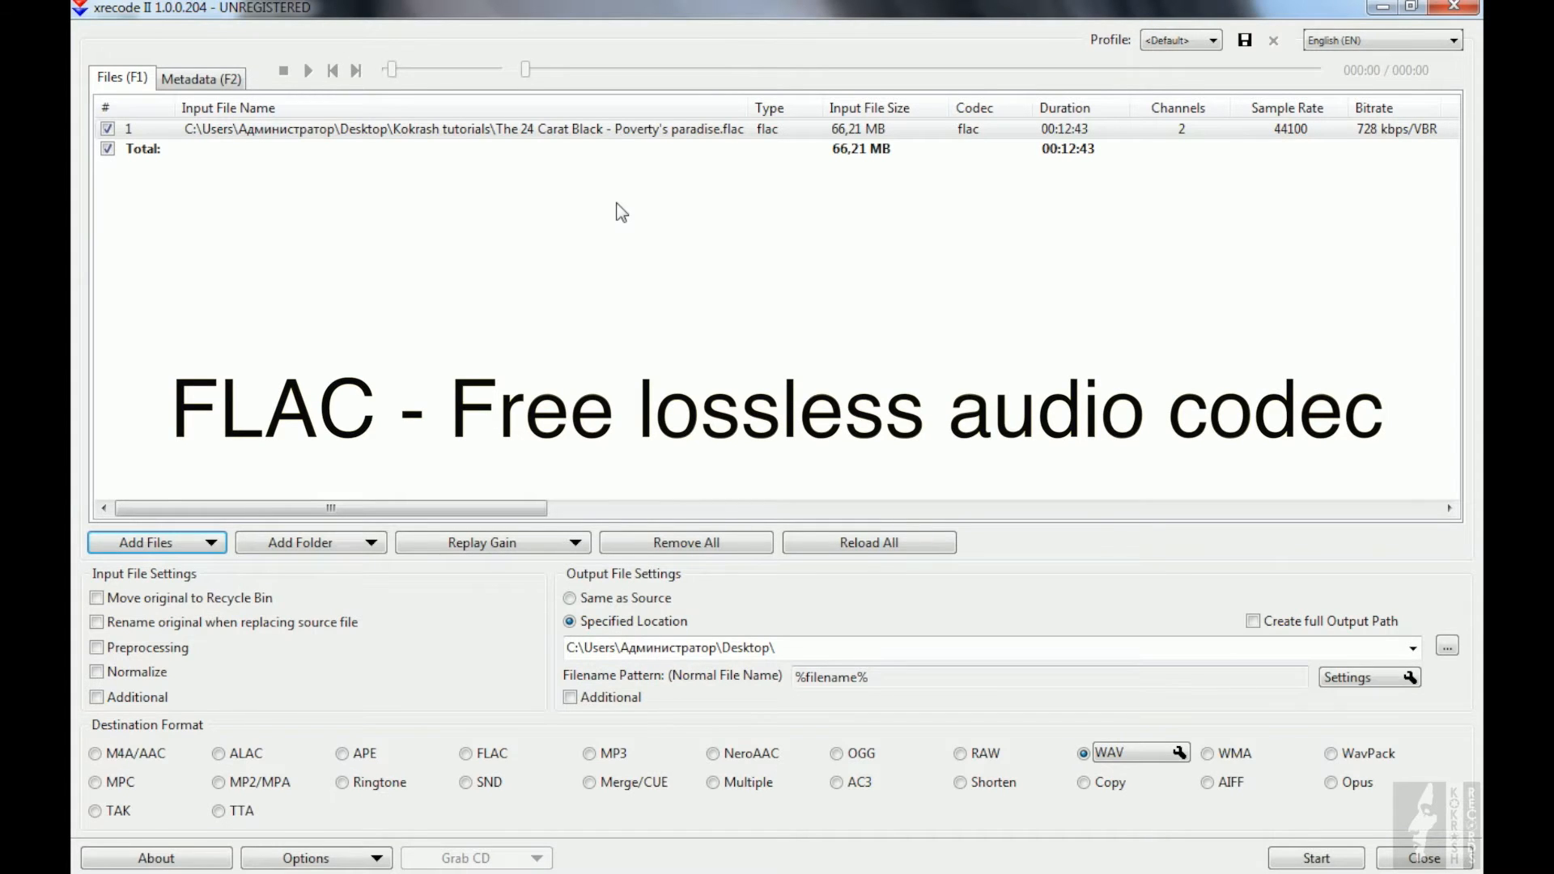
Set the WAV output to 24 bits per sample and start converting the FLAC file
click(1165, 754)
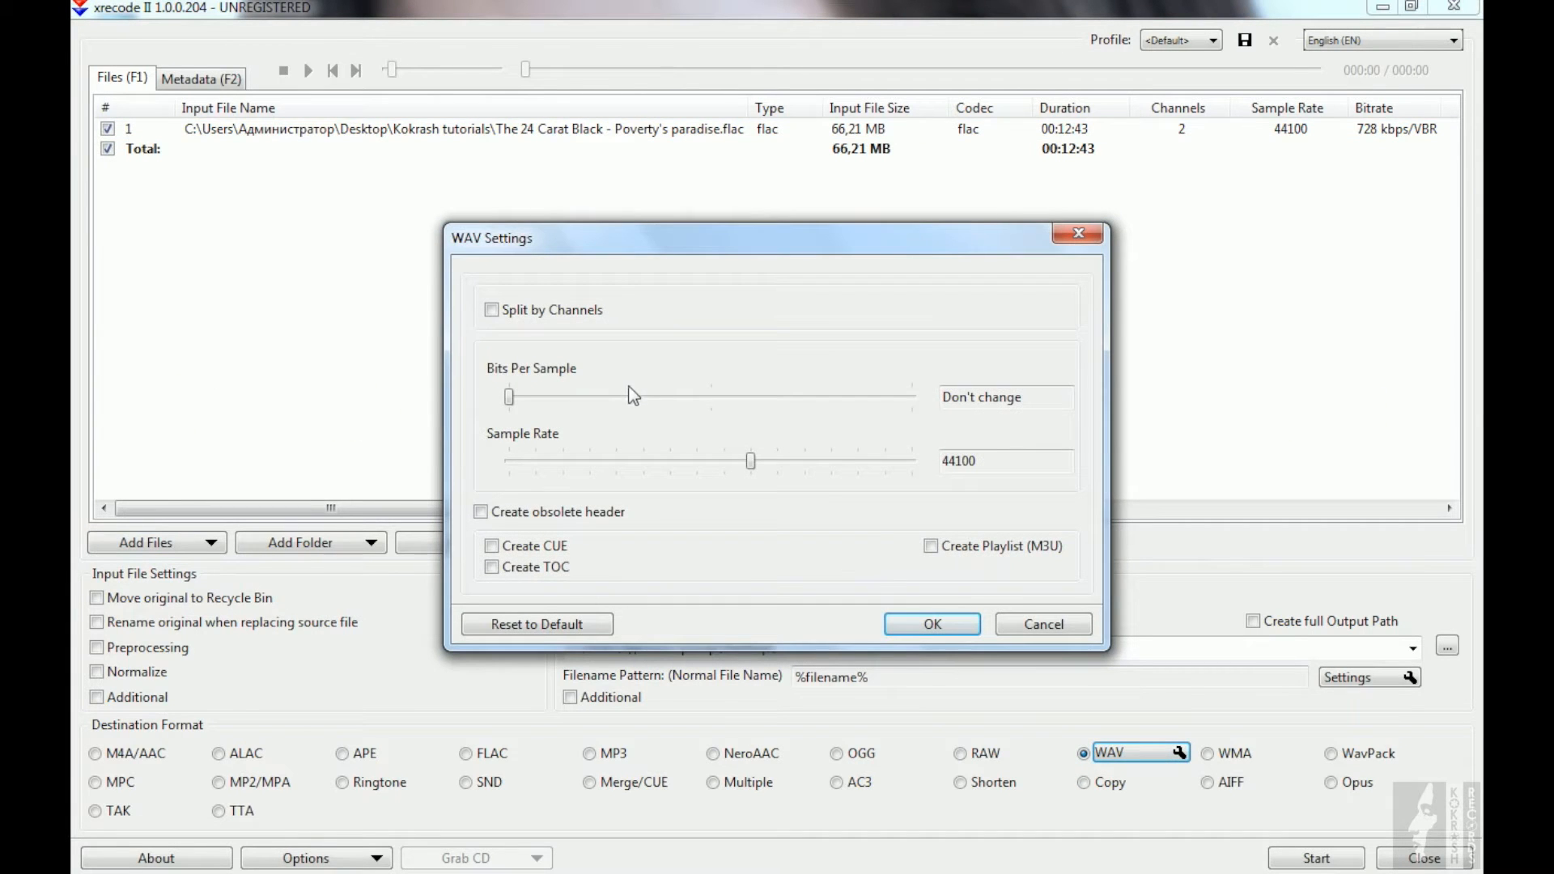
drag(660, 396, 910, 397)
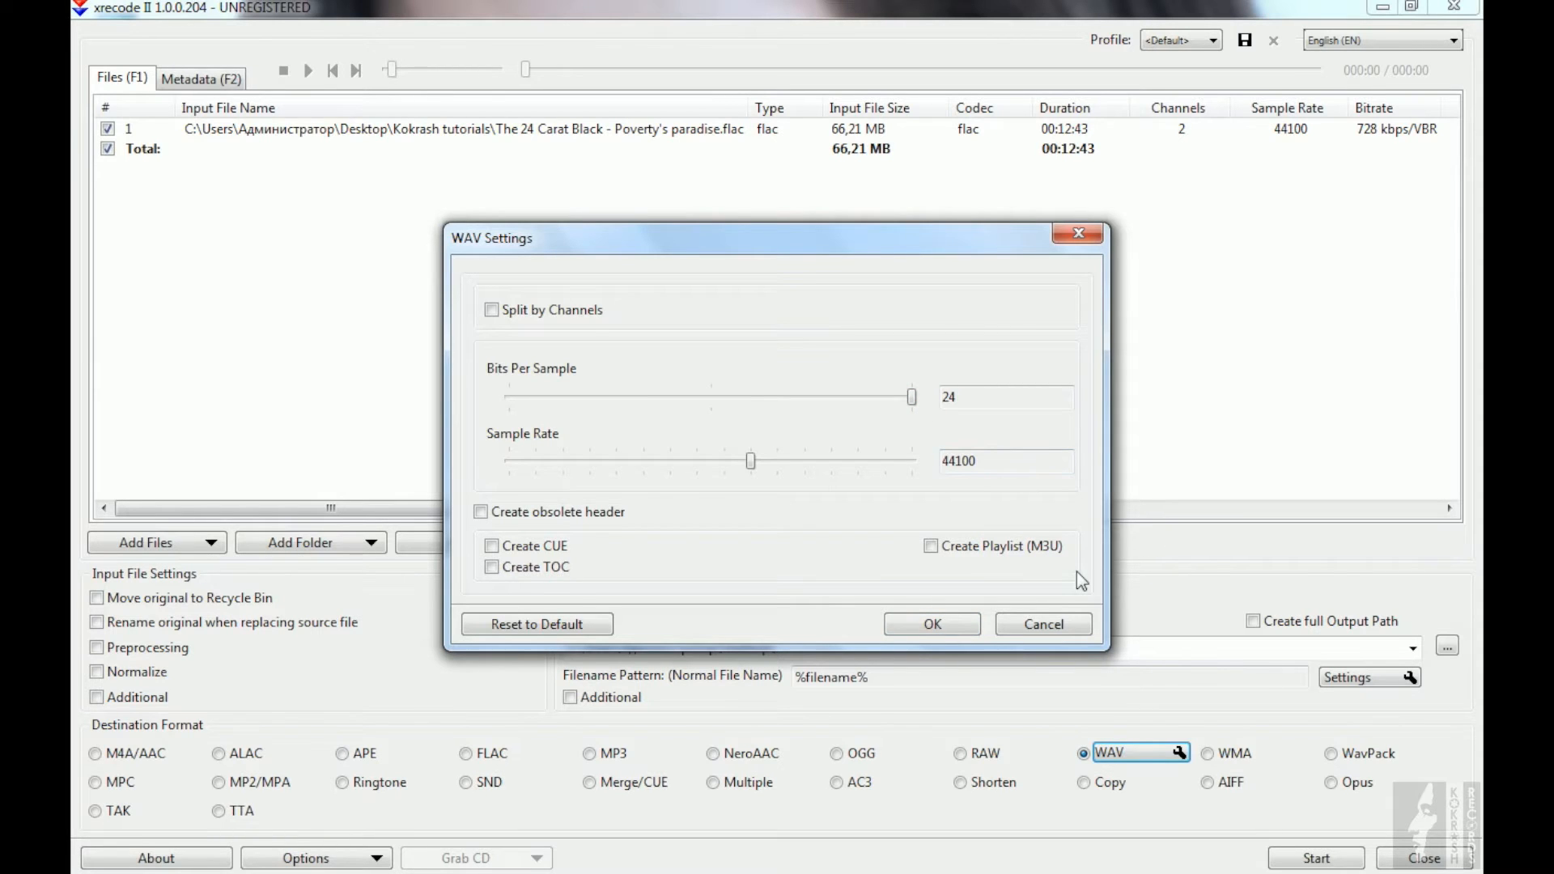
click(939, 625)
click(1306, 861)
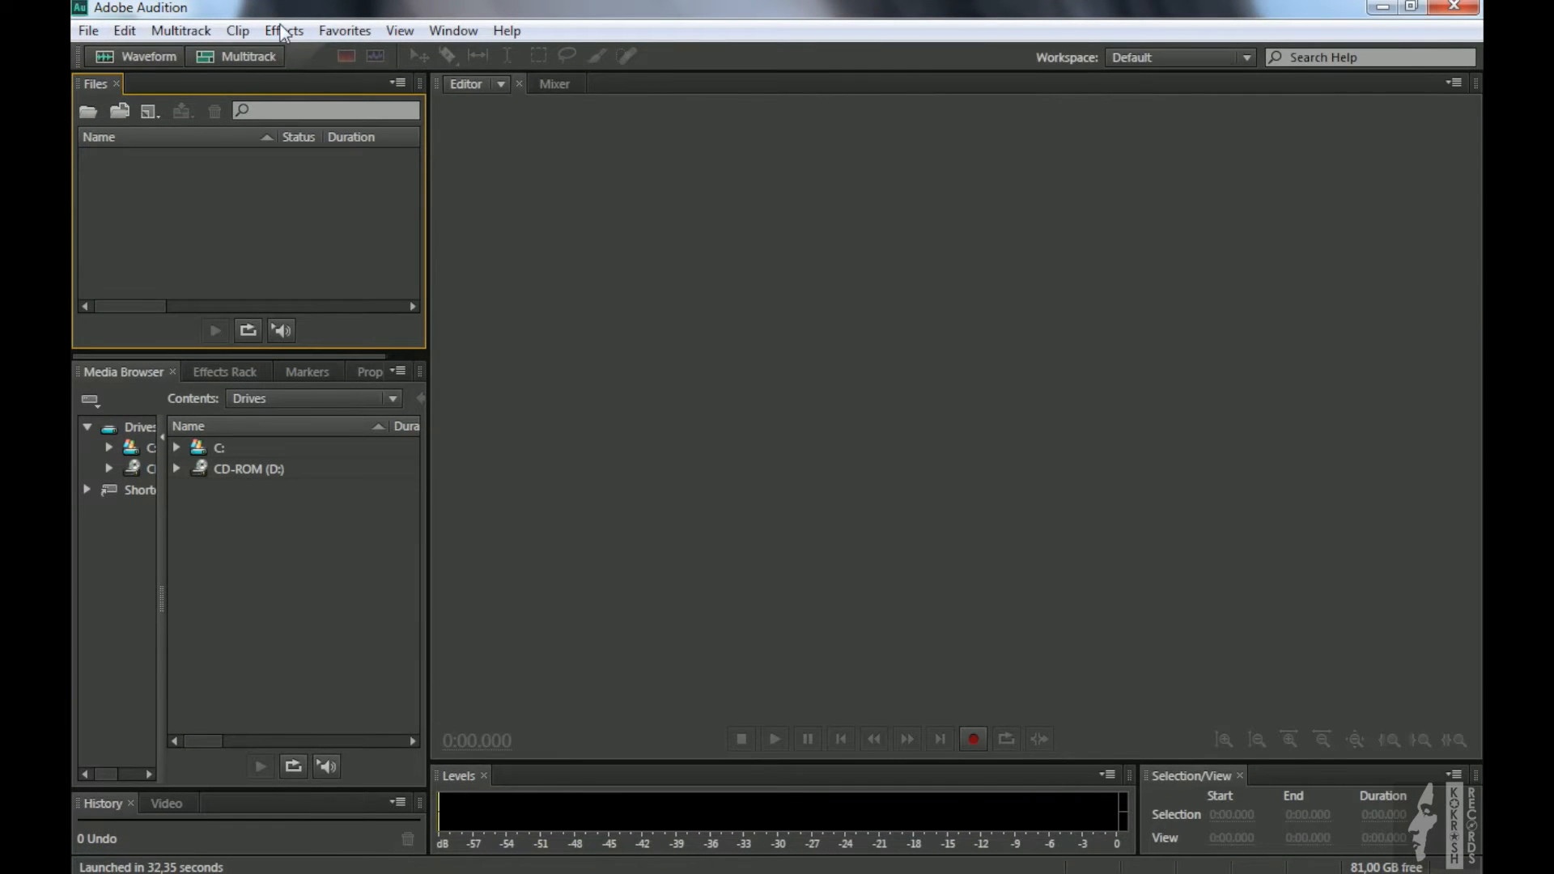
Switch to Adobe Audition and open the converted "The 24 Carat Black - Poverty's paradise.wav"
click(99, 35)
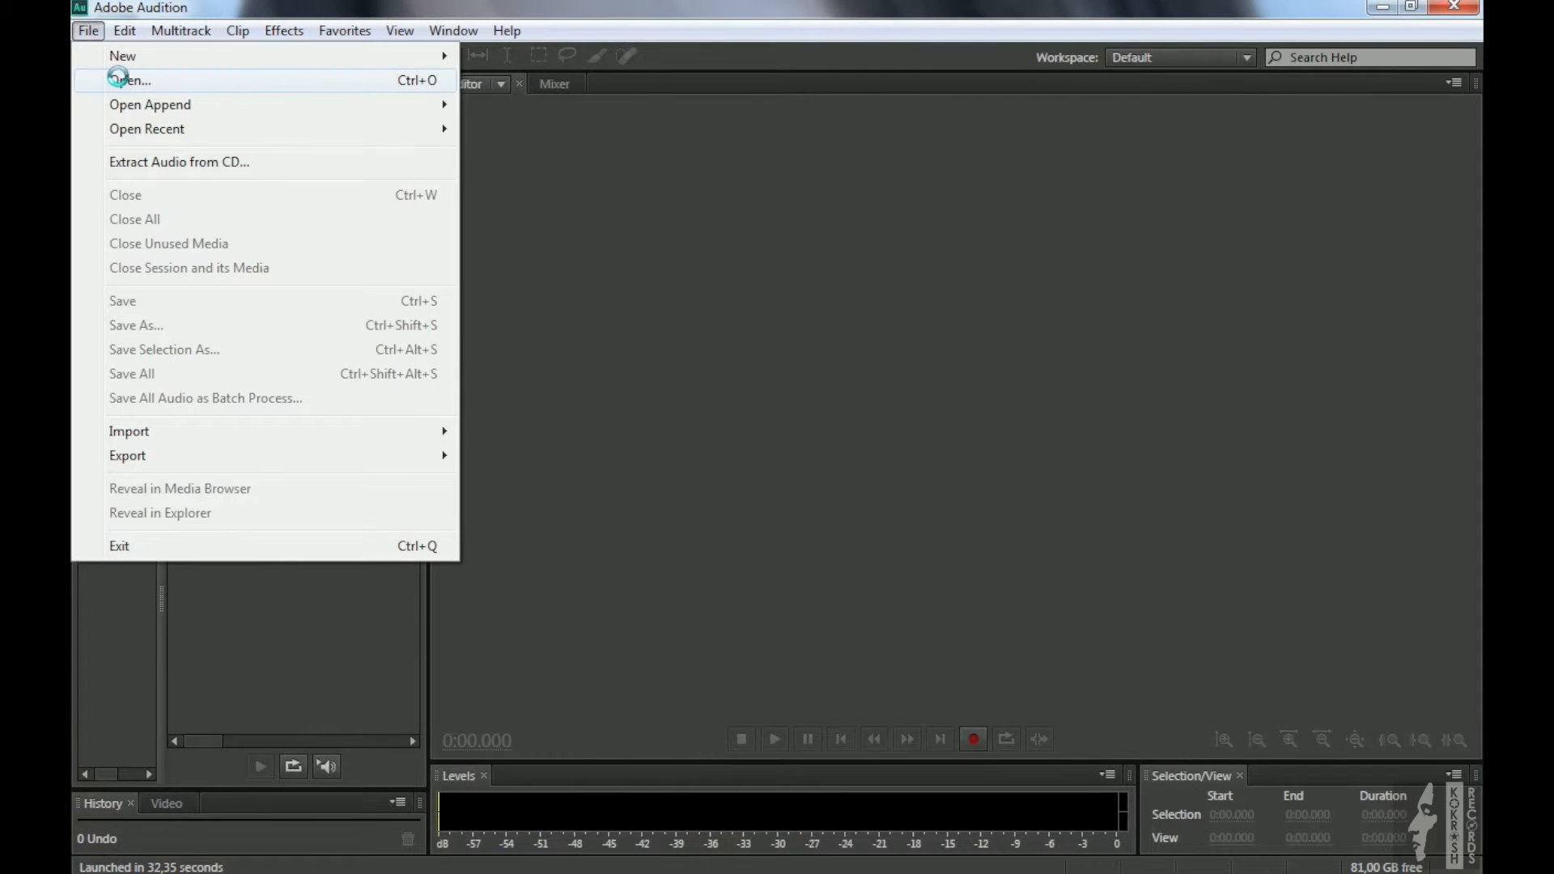
click(117, 79)
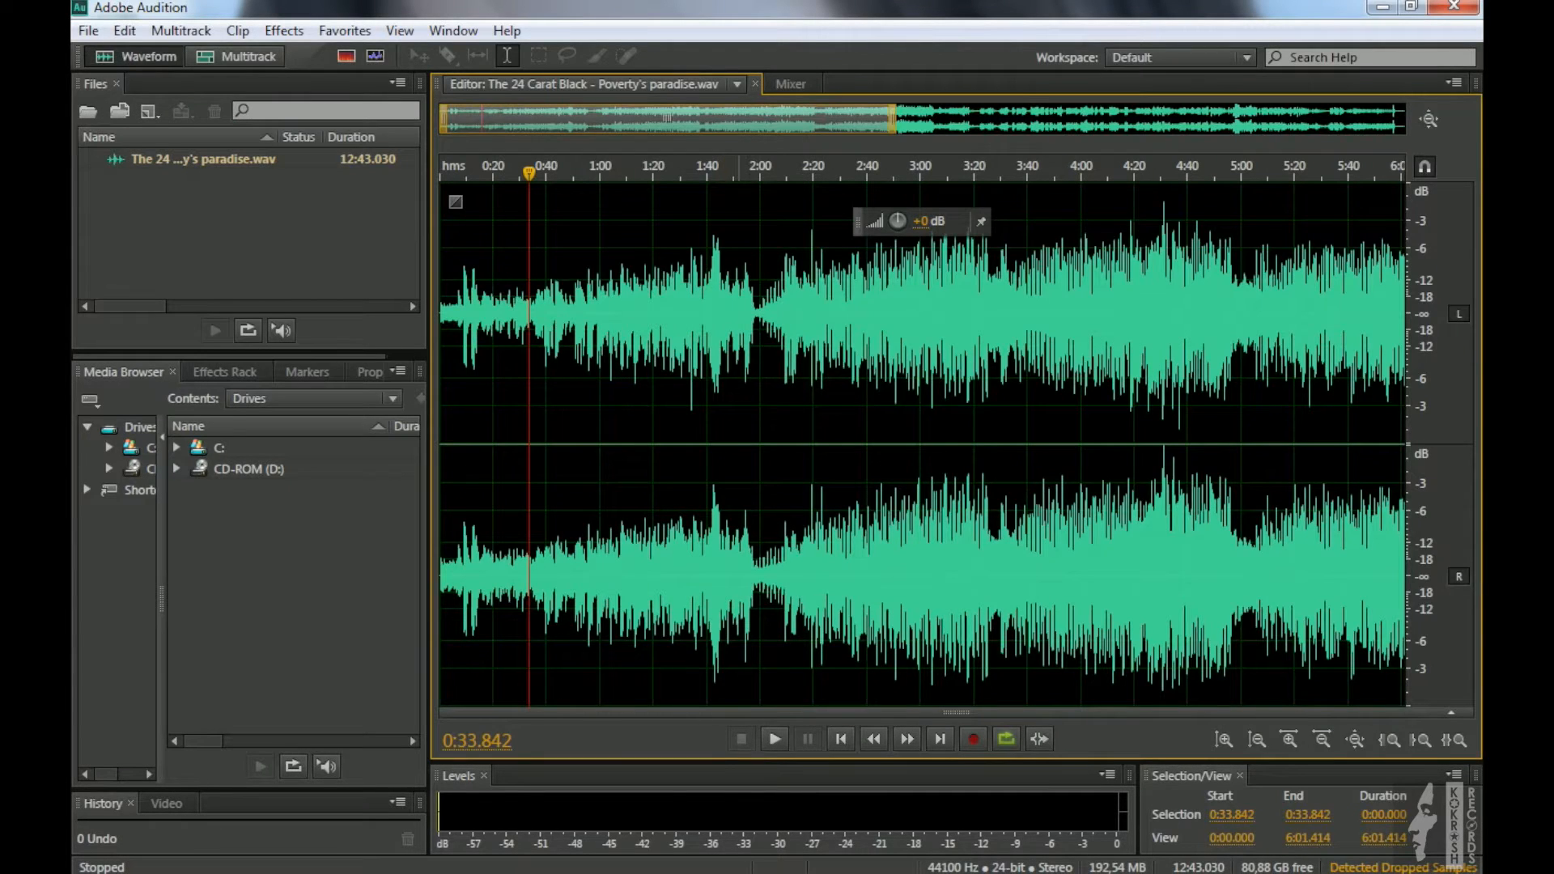
Play the track from 2:18.000 to listen for a usable sample
click(785, 437)
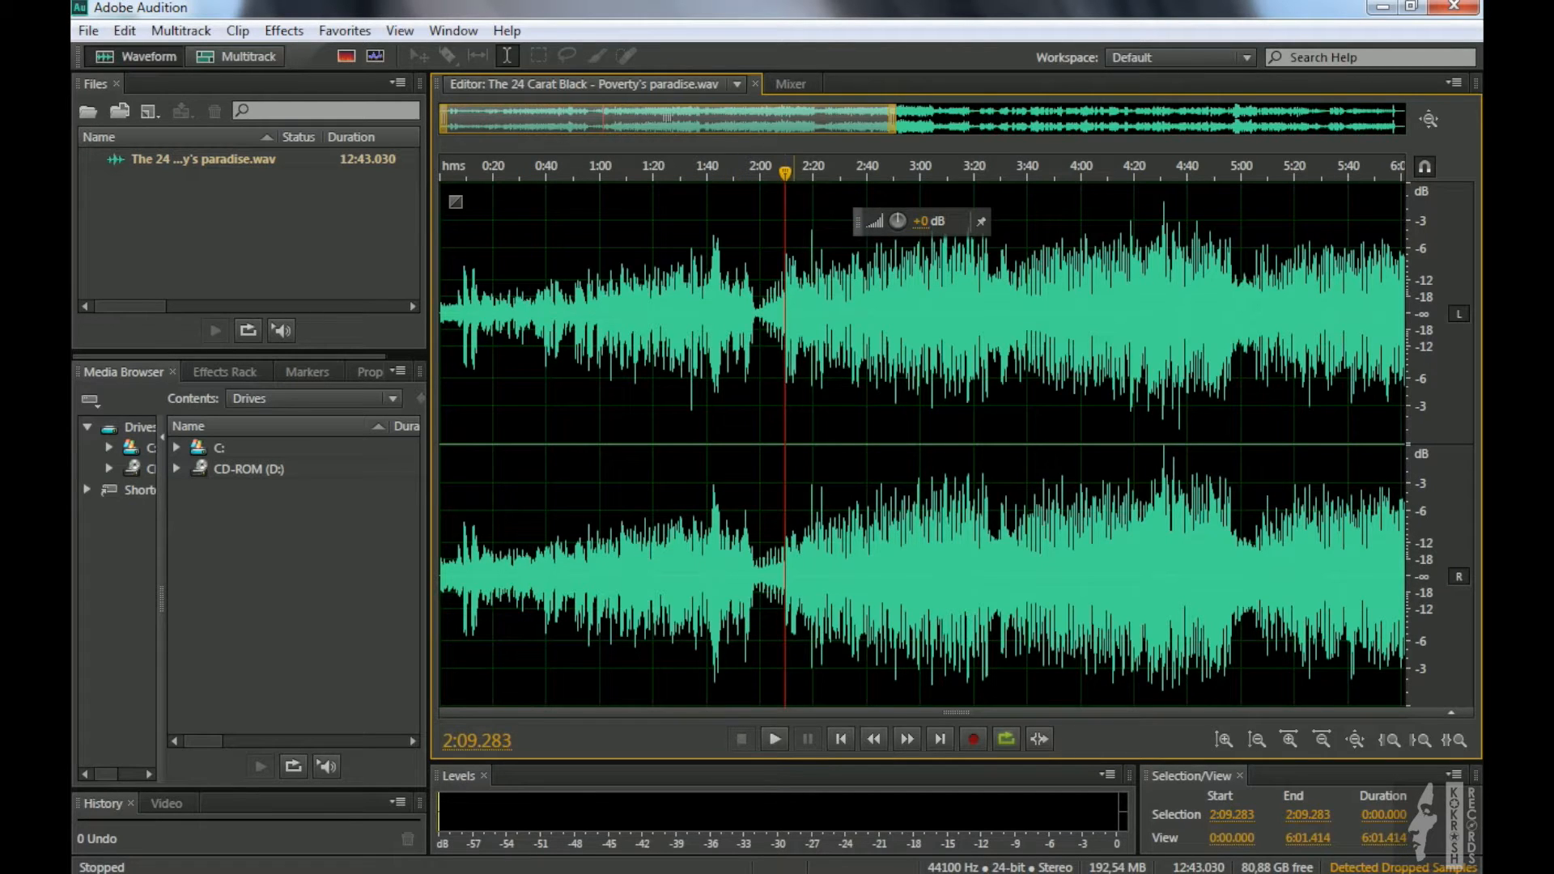
scroll(803, 437, up, 3)
scroll(797, 437, up, 2)
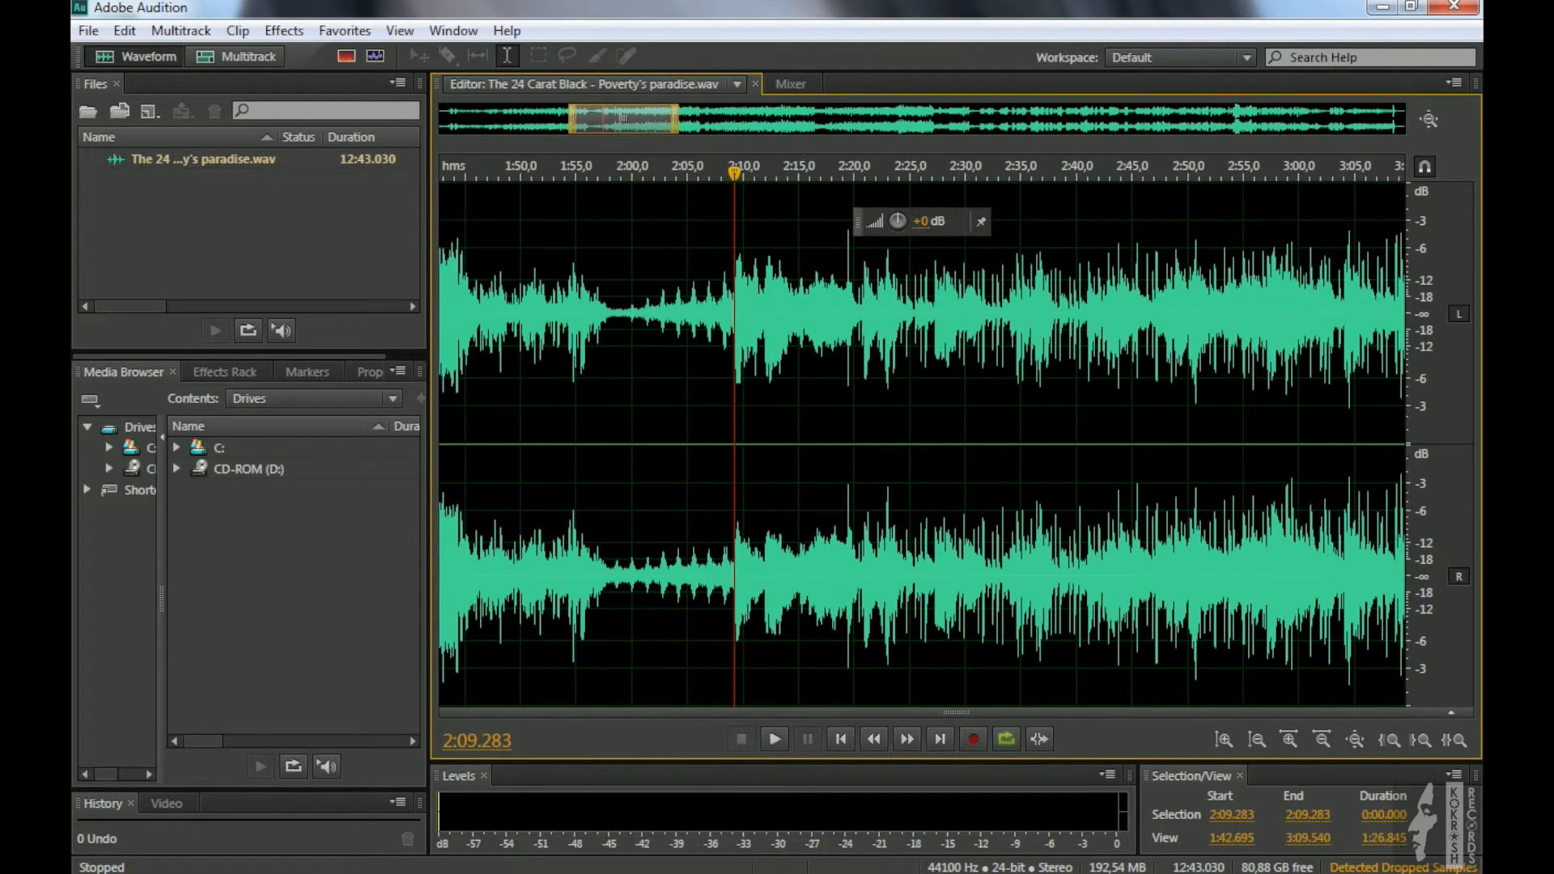
scroll(799, 437, up, 3)
click(848, 437)
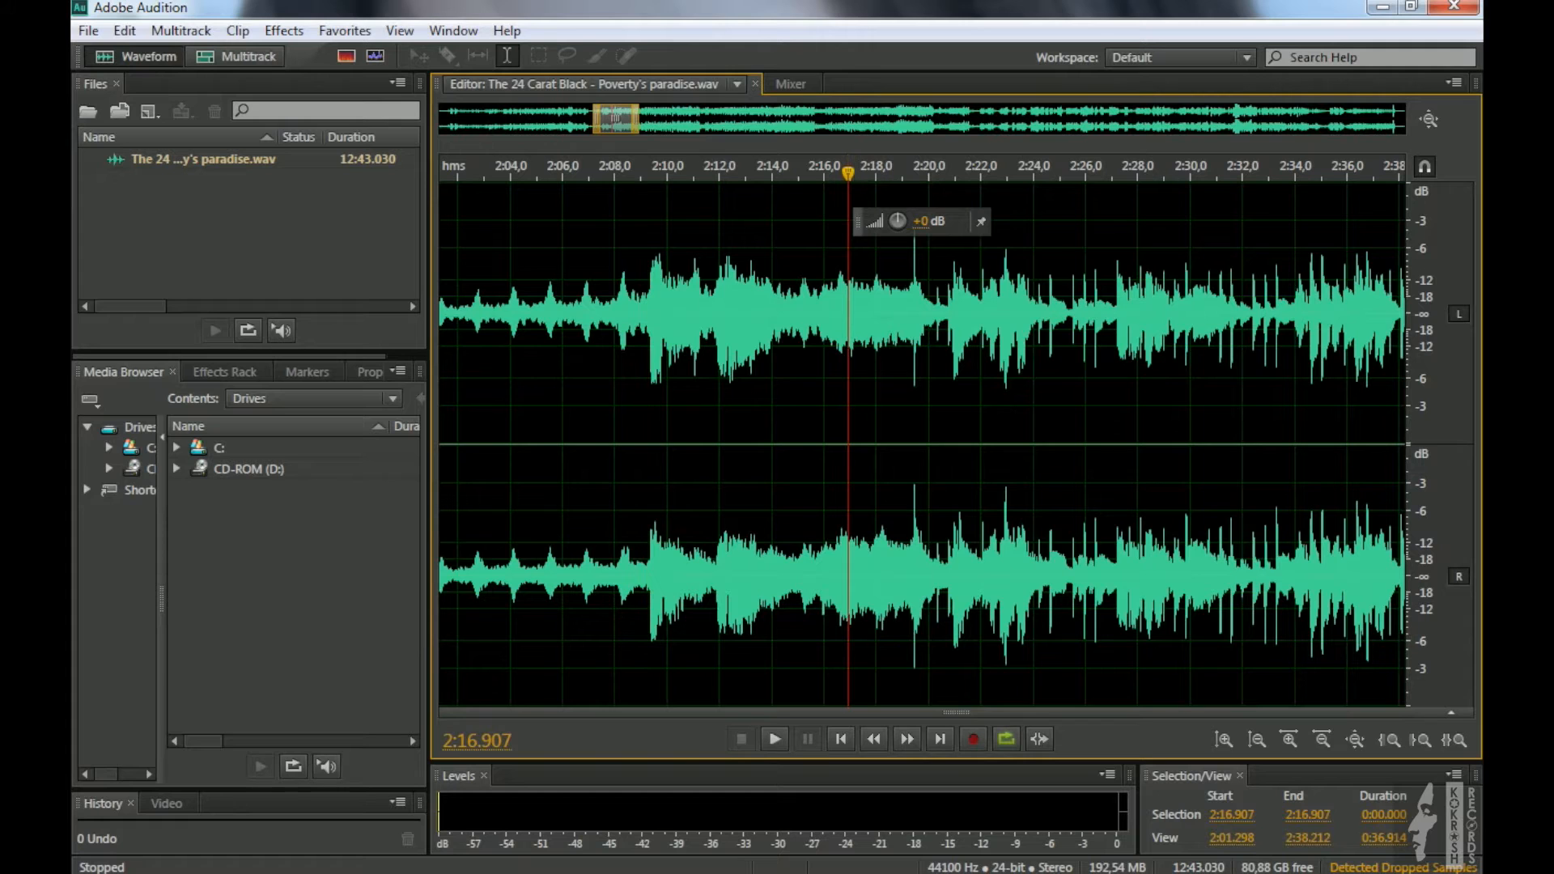
click(876, 437)
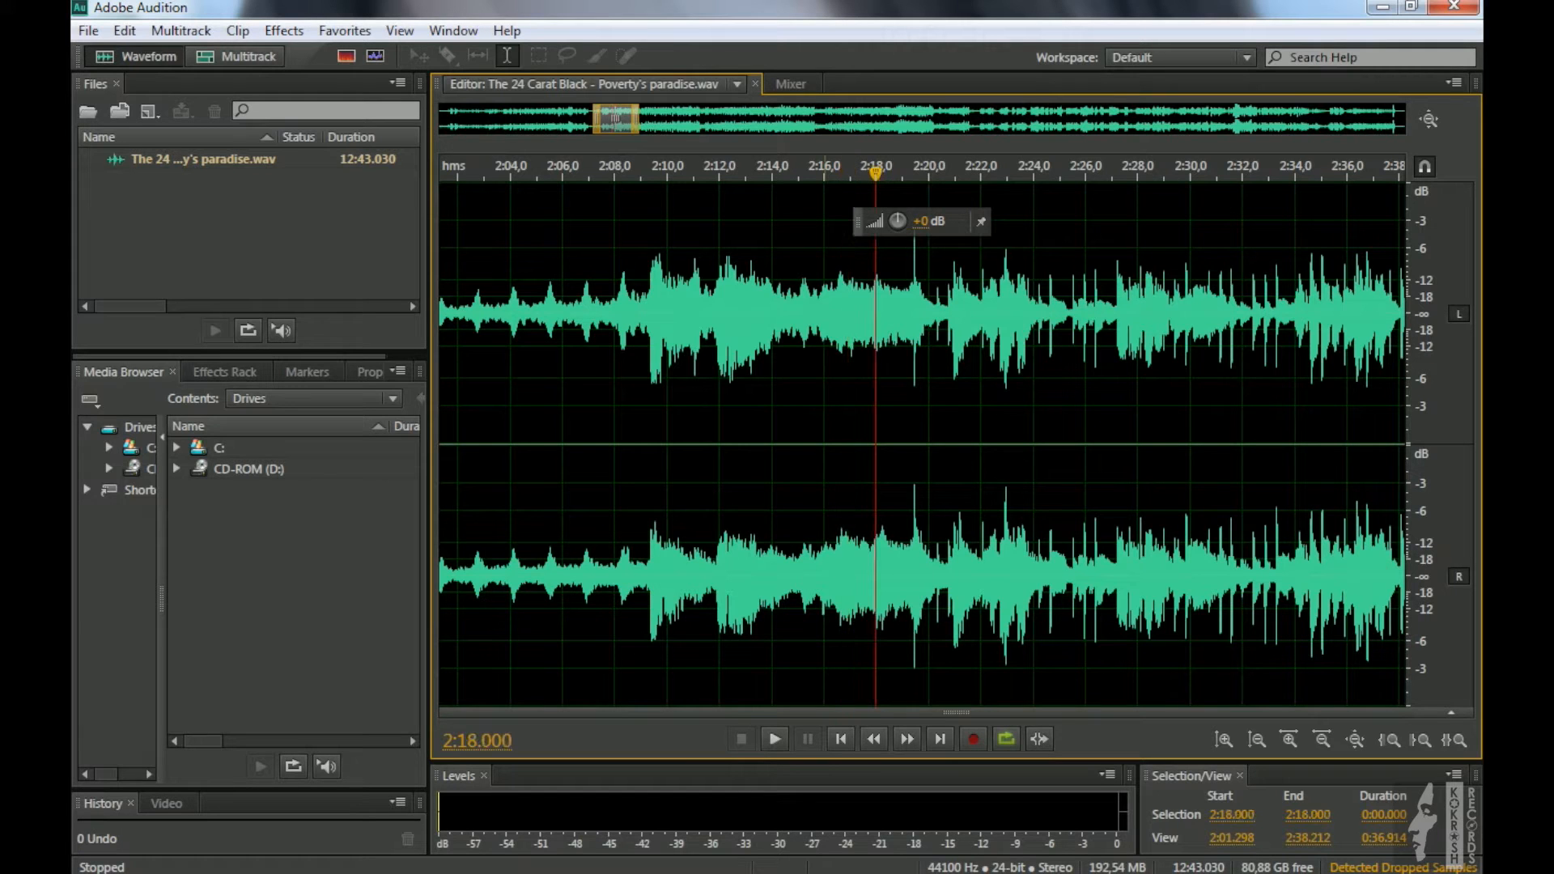
click(769, 740)
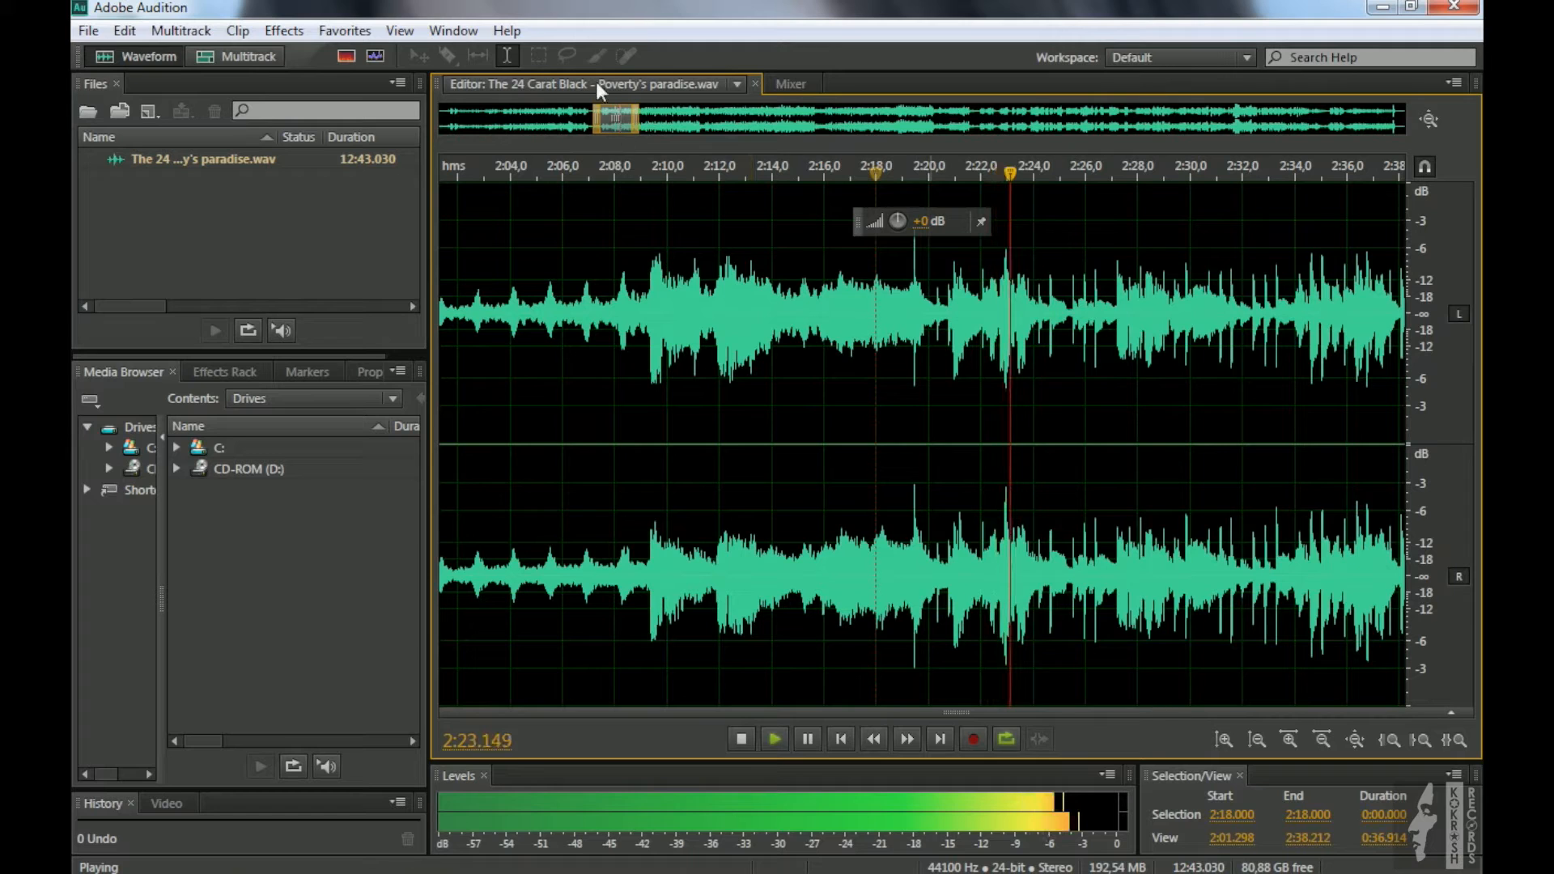
Select the passage from 2:25.000 to 2:35.813 and copy it to a new audio file
scroll(617, 115, down, 1)
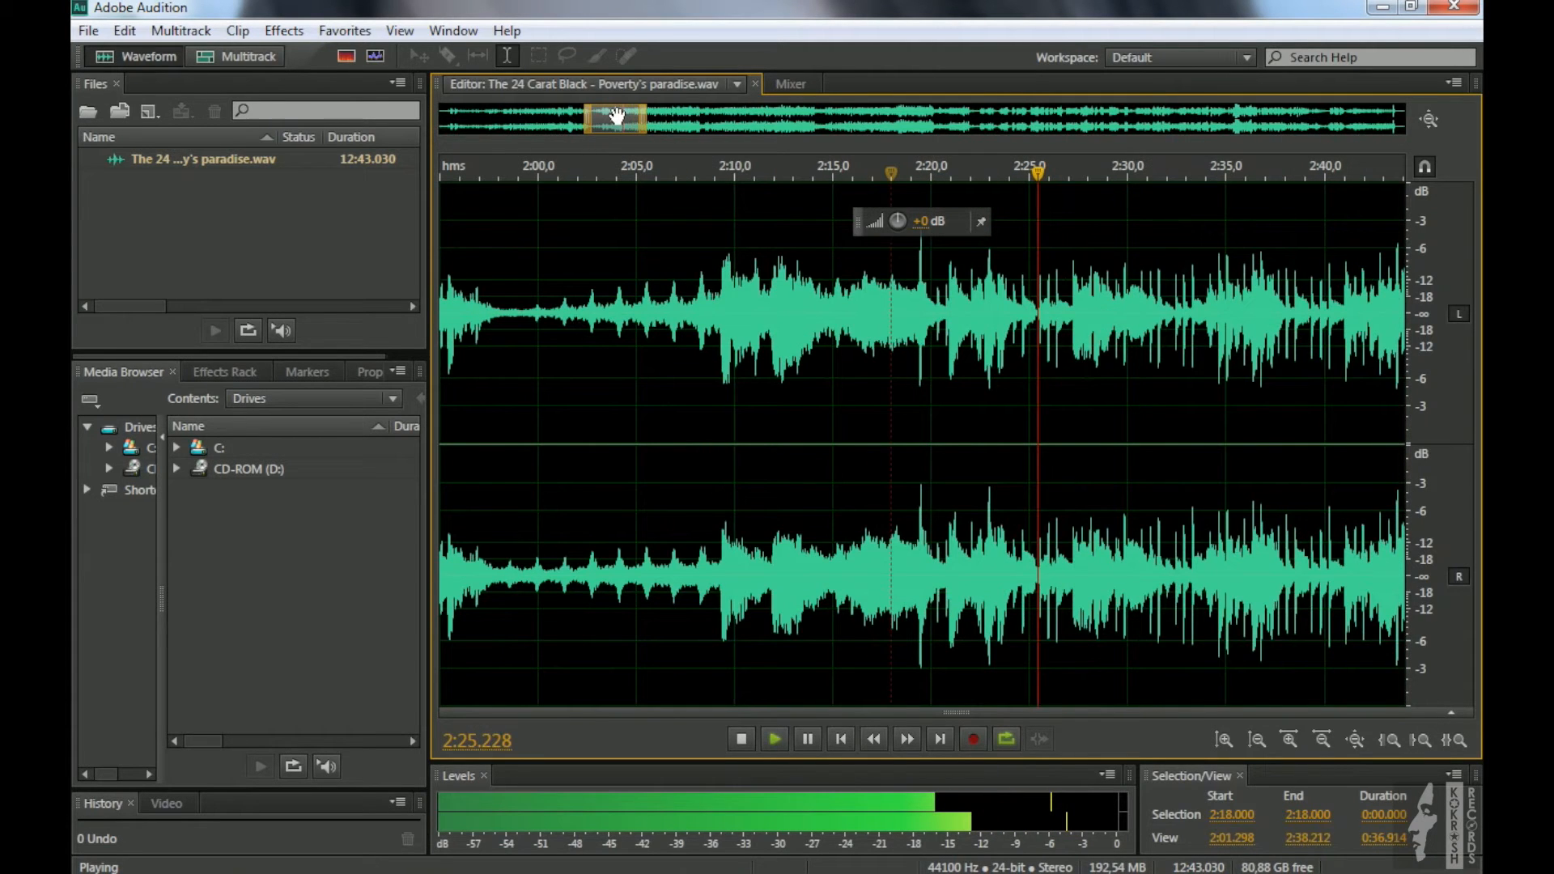
drag(617, 119, 658, 123)
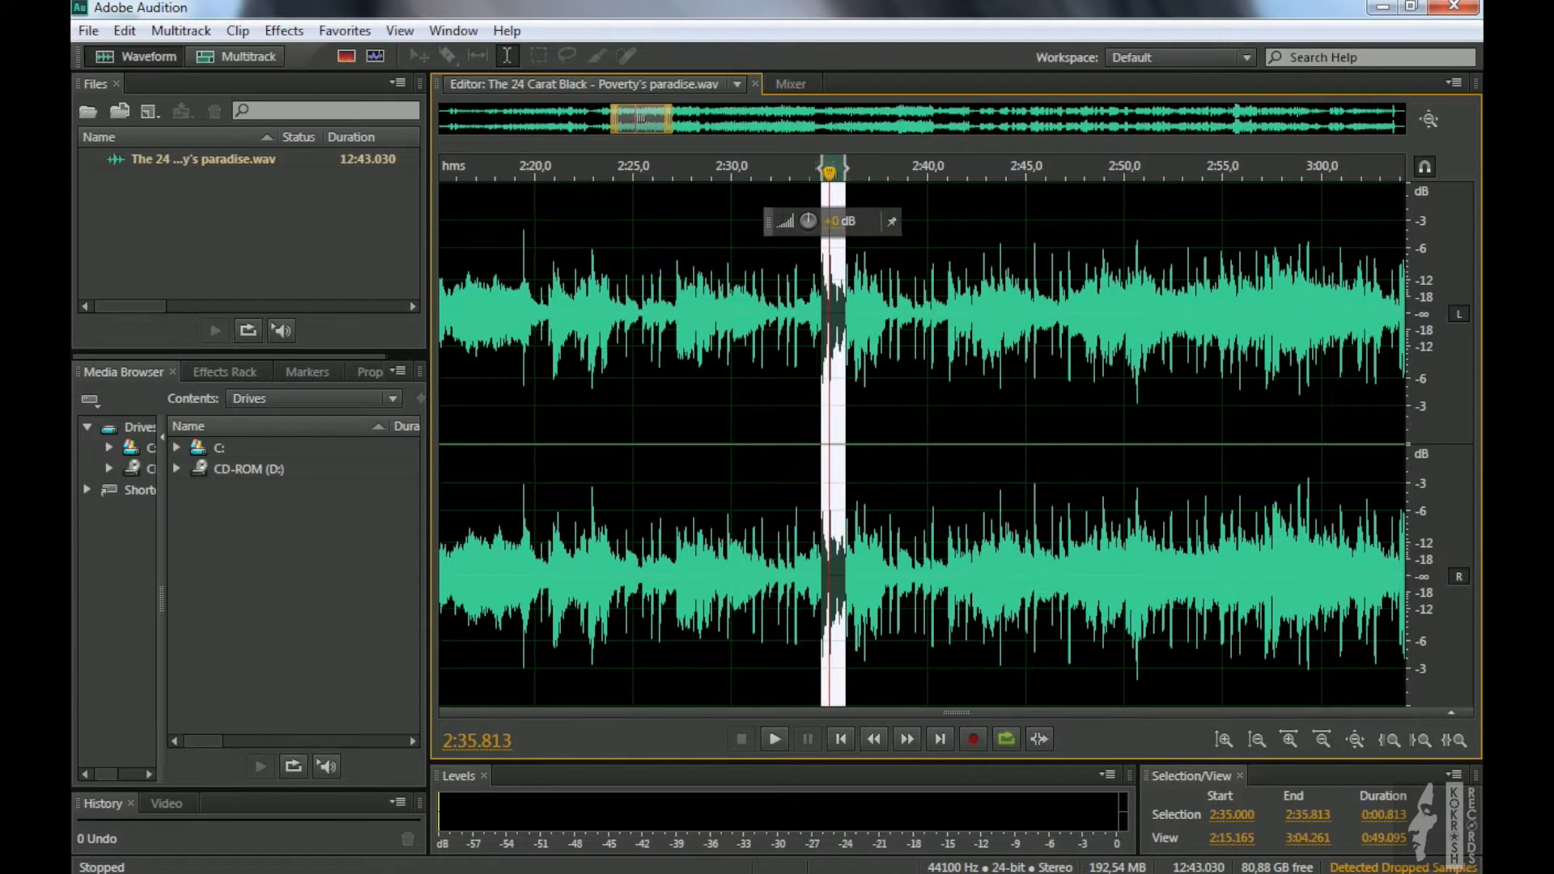
drag(822, 444, 633, 444)
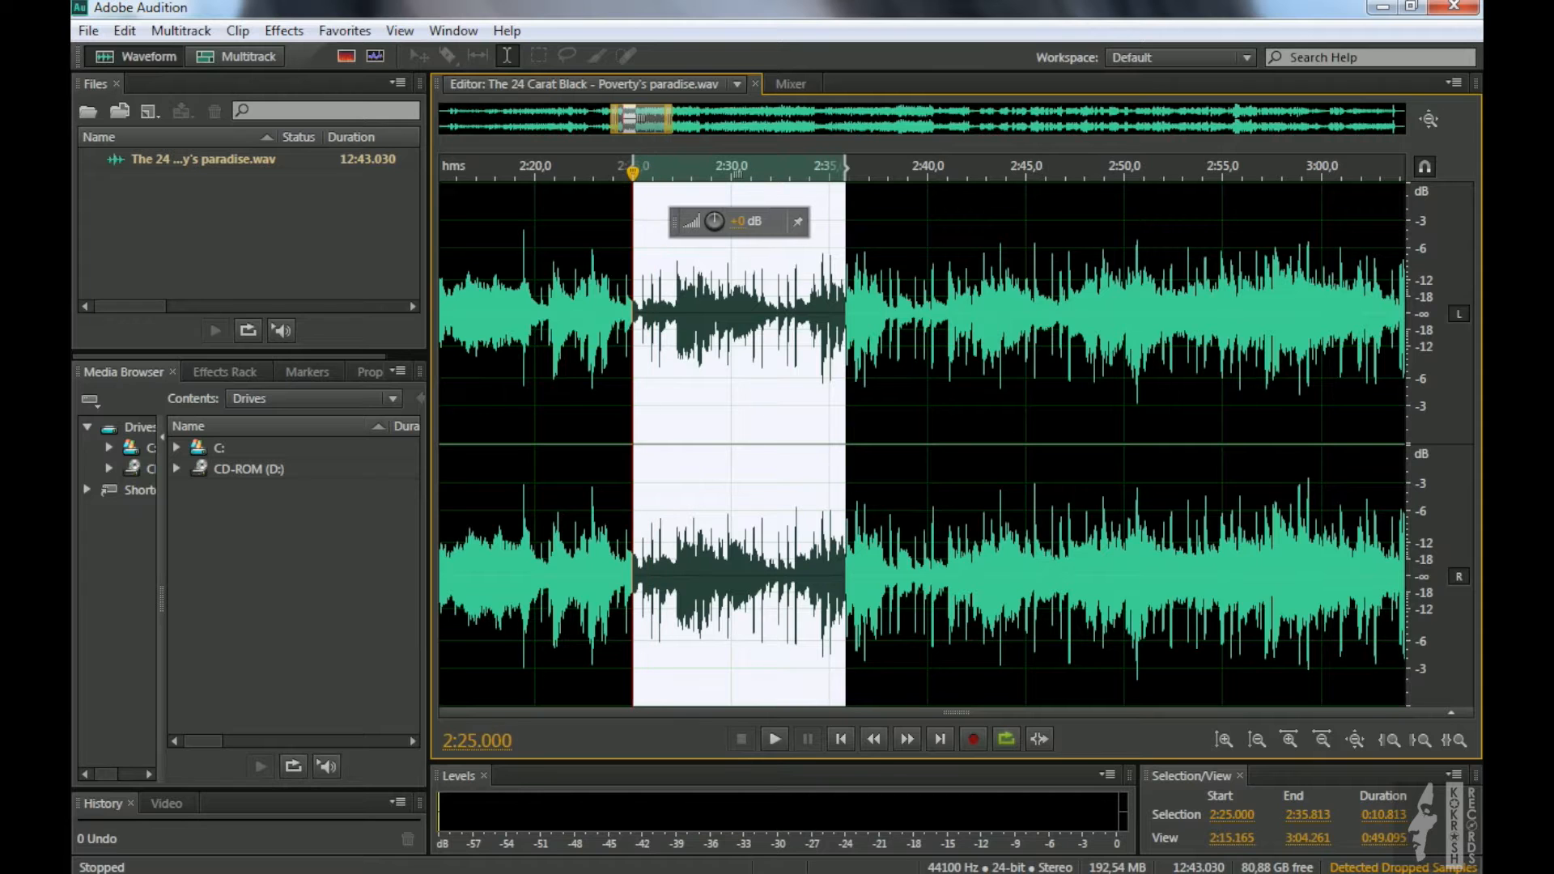
right_click(685, 382)
click(737, 526)
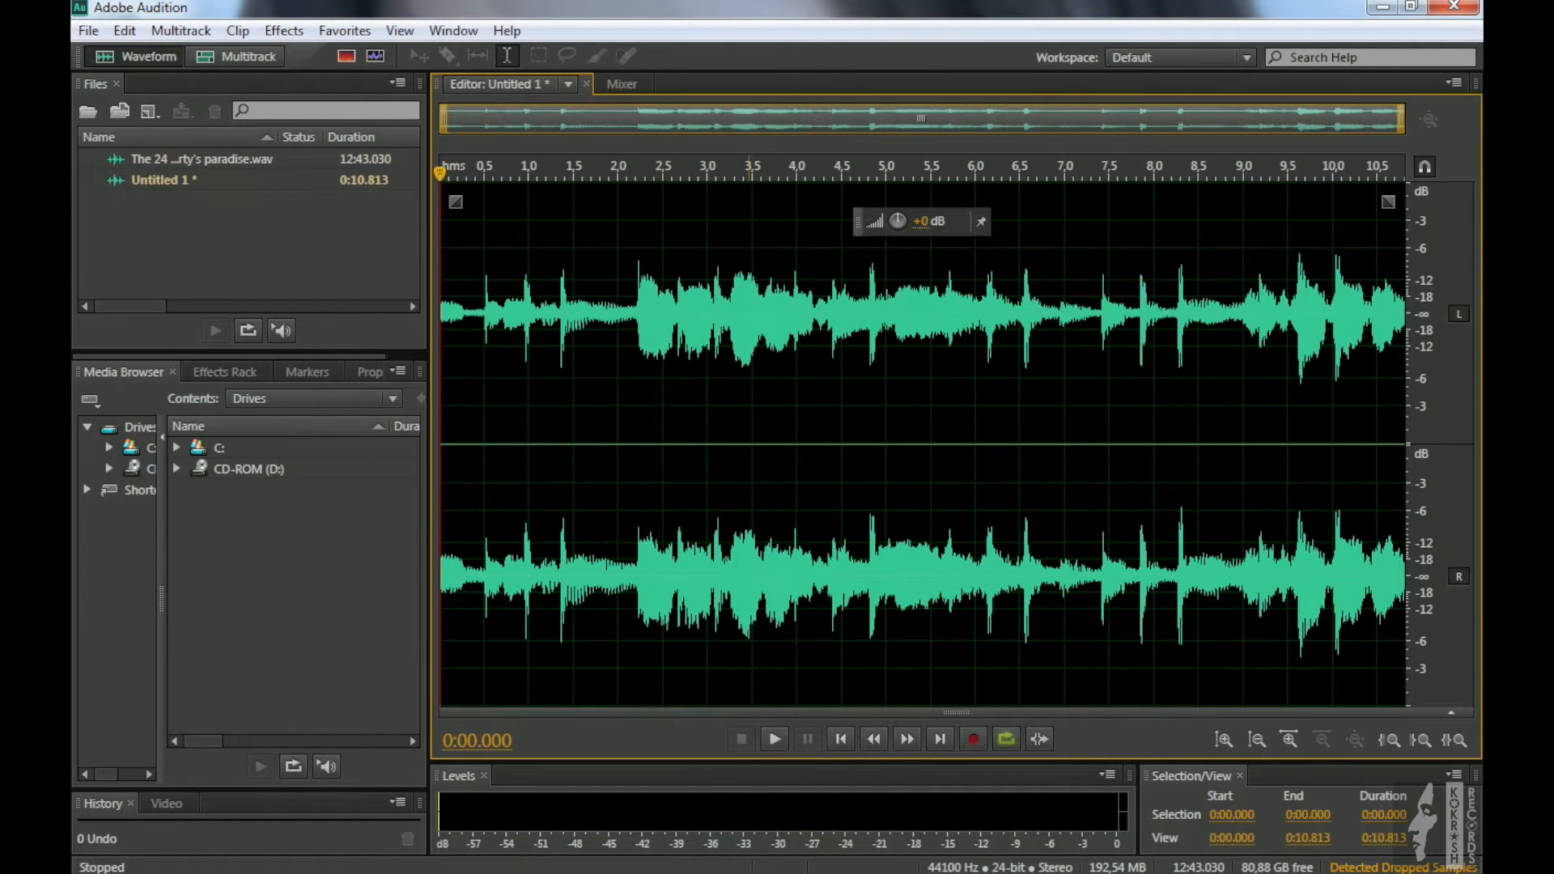
Delete the start of the new excerpt up to the zero crossing just before the drum hit at about 1.353 s
click(564, 453)
scroll(564, 453, up, 9)
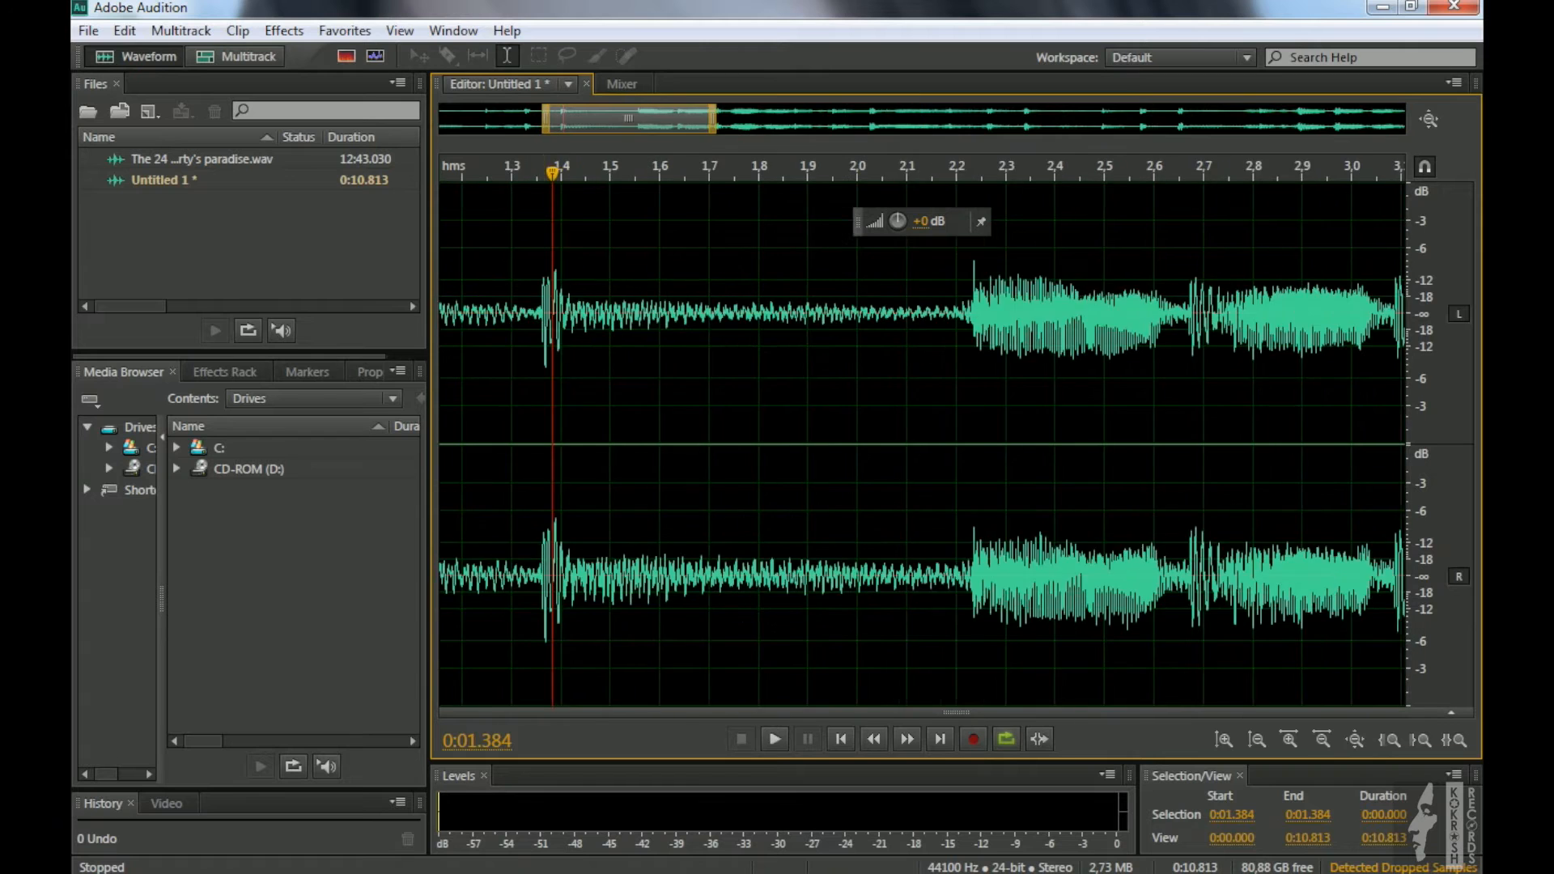
click(520, 453)
scroll(524, 453, up, 4)
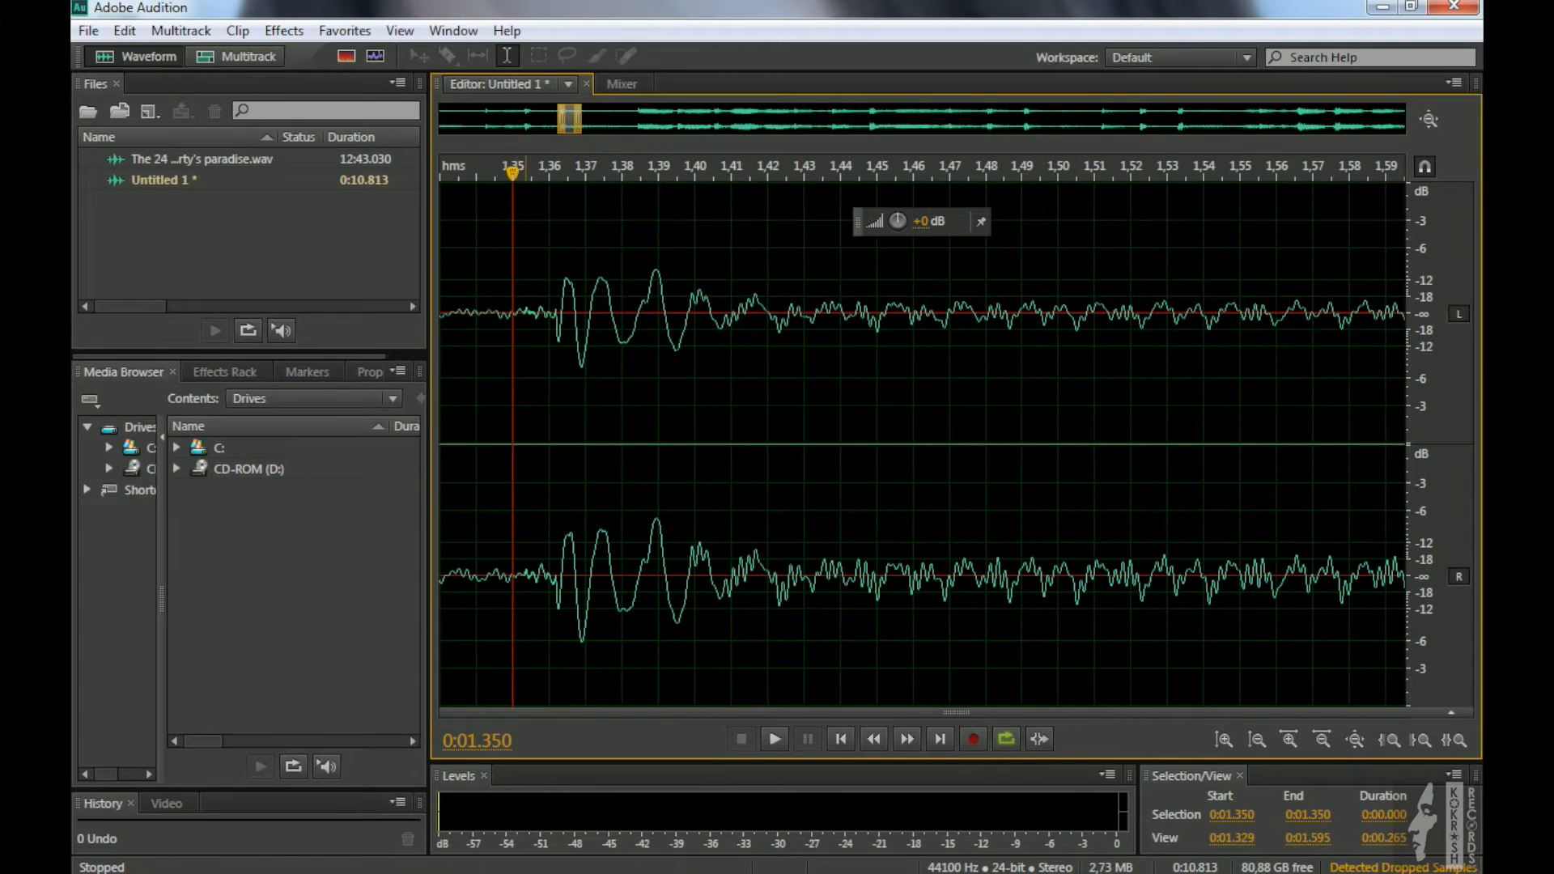
scroll(519, 453, up, 6)
click(542, 454)
scroll(543, 453, up, 3)
scroll(542, 453, up, 5)
click(577, 453)
scroll(578, 453, up, 3)
key(alt+equal)
key(alt+equal)
key(alt+equal)
scroll(553, 453, up, 3)
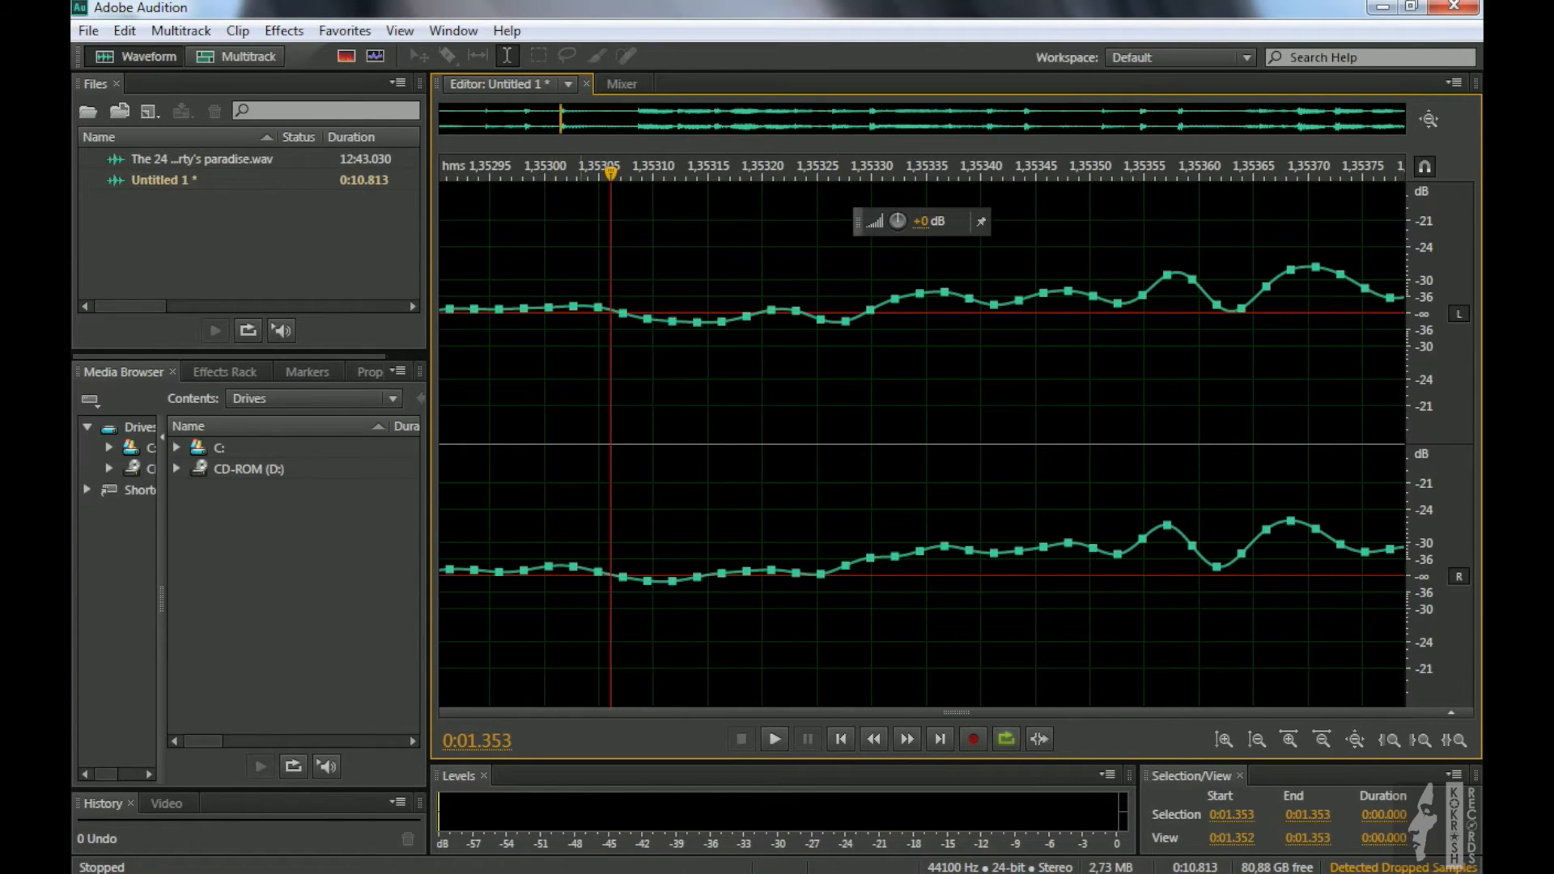
key(shift+Home)
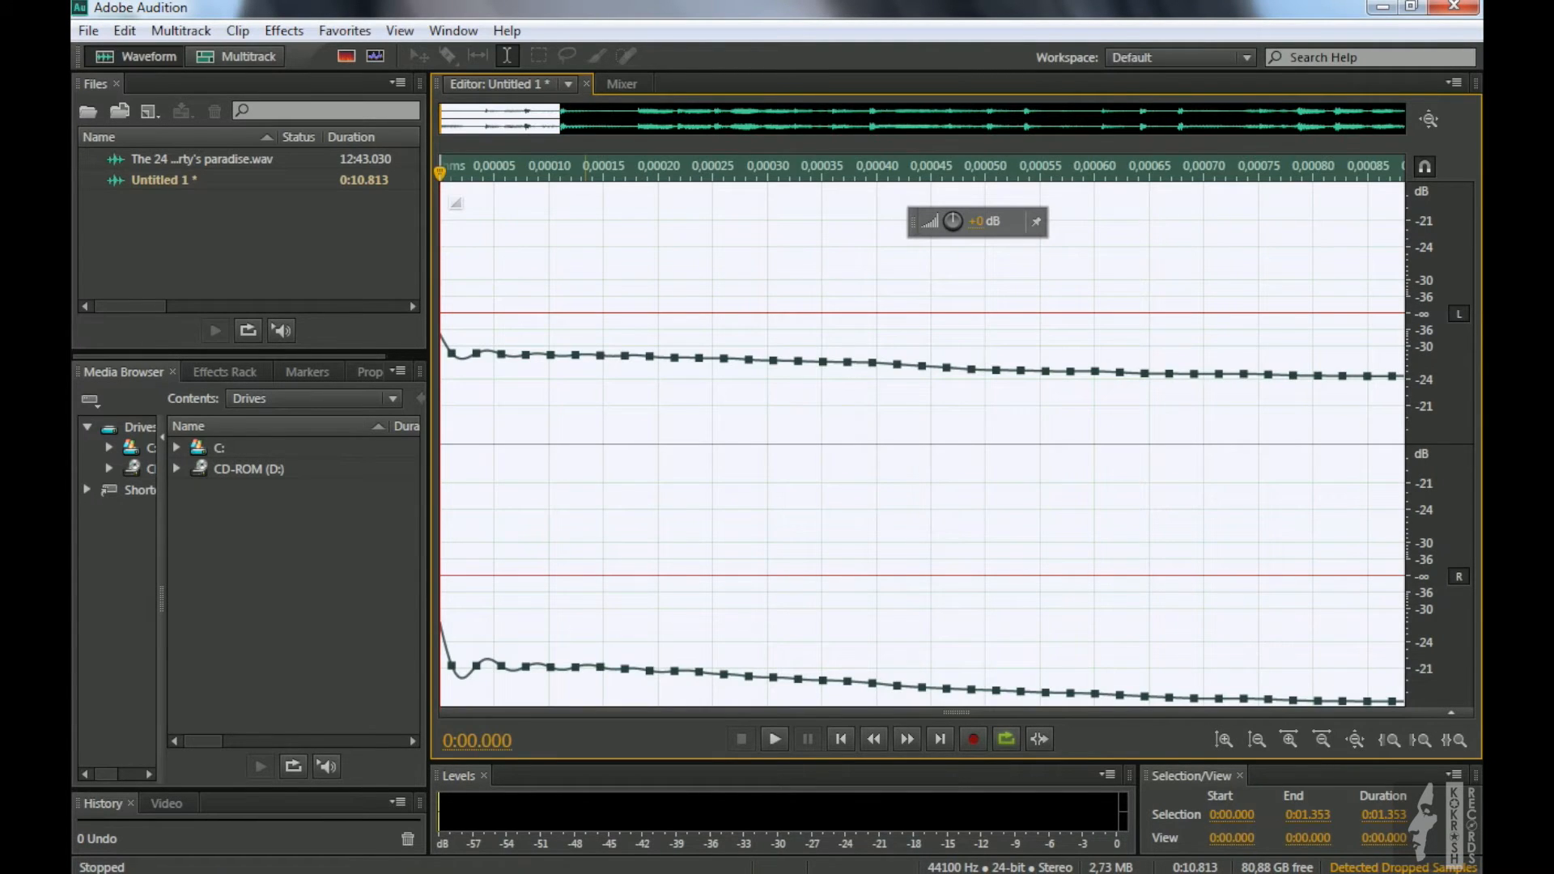
key(Delete)
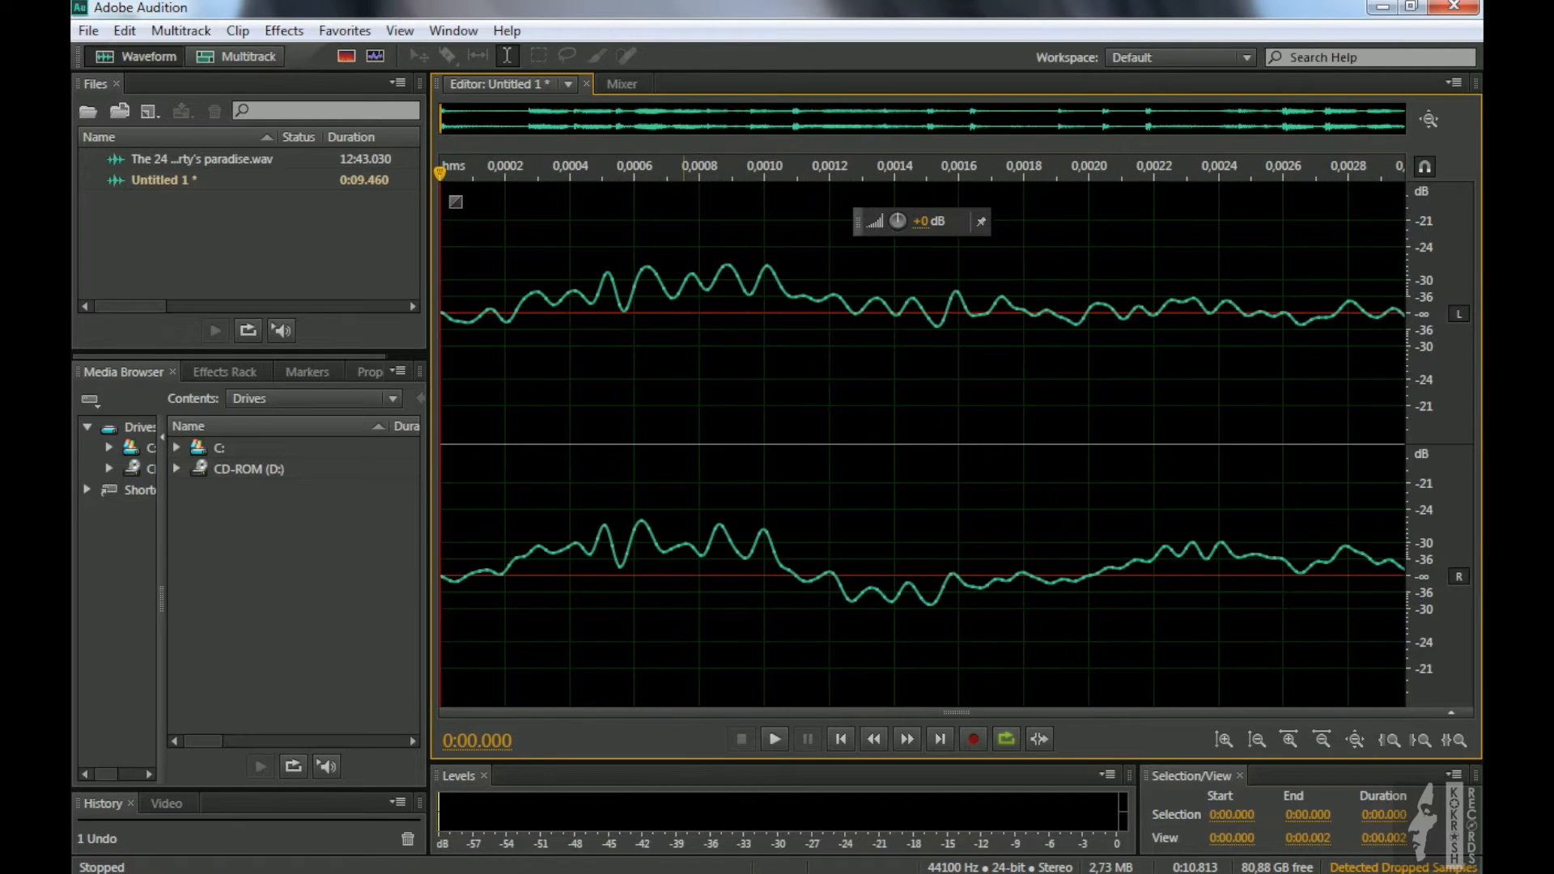
Delete the excerpt's tail from the zero crossing just before the drum hit at about 6.922 s through to the end
scroll(684, 446, down, 18)
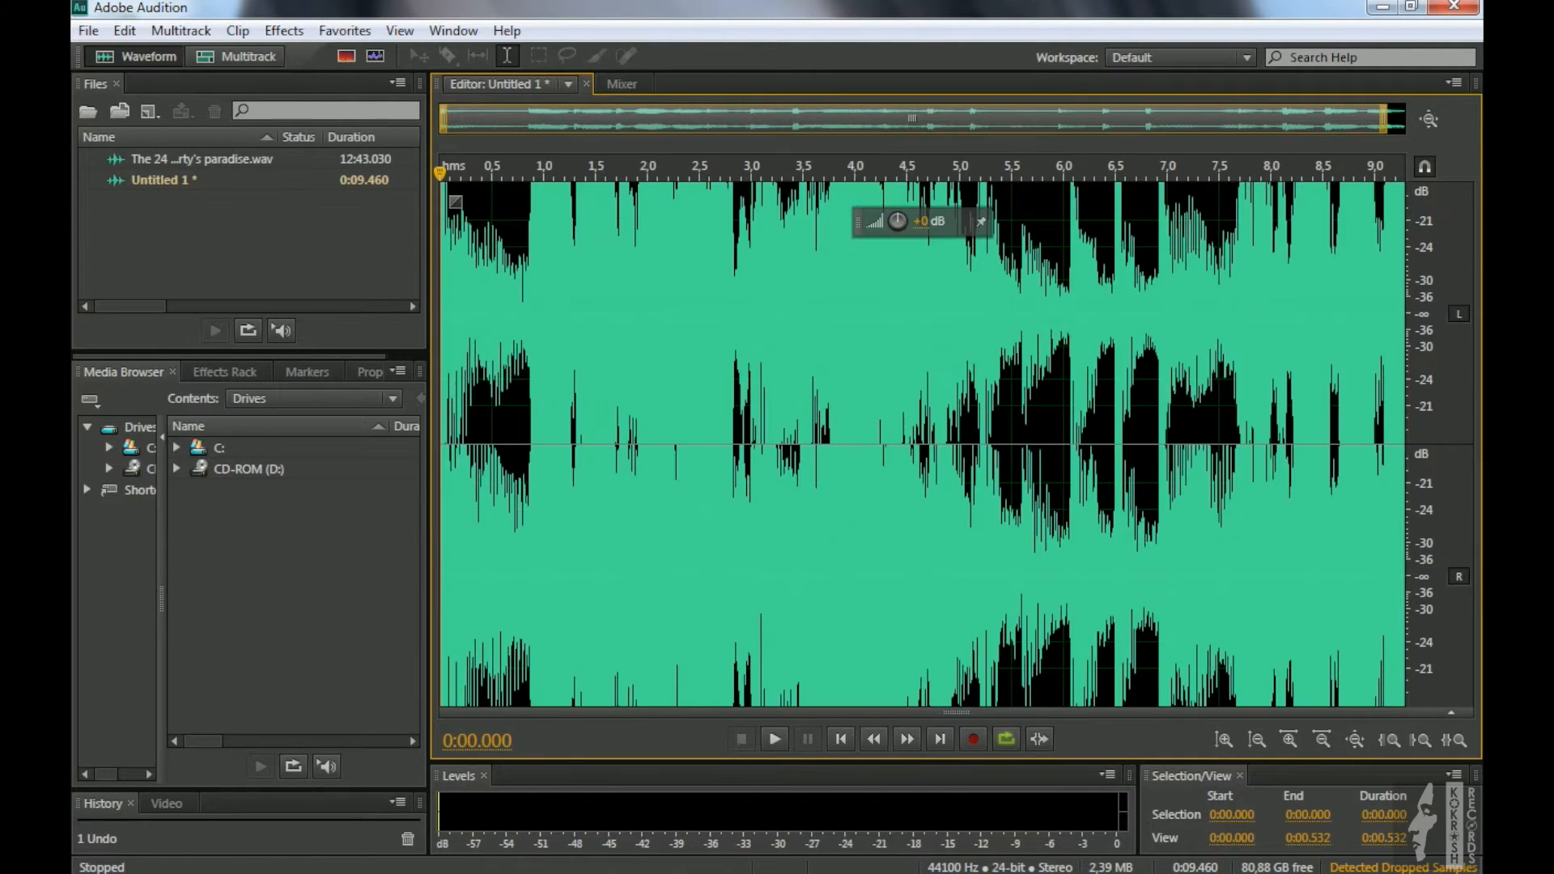
scroll(923, 445, down, 1)
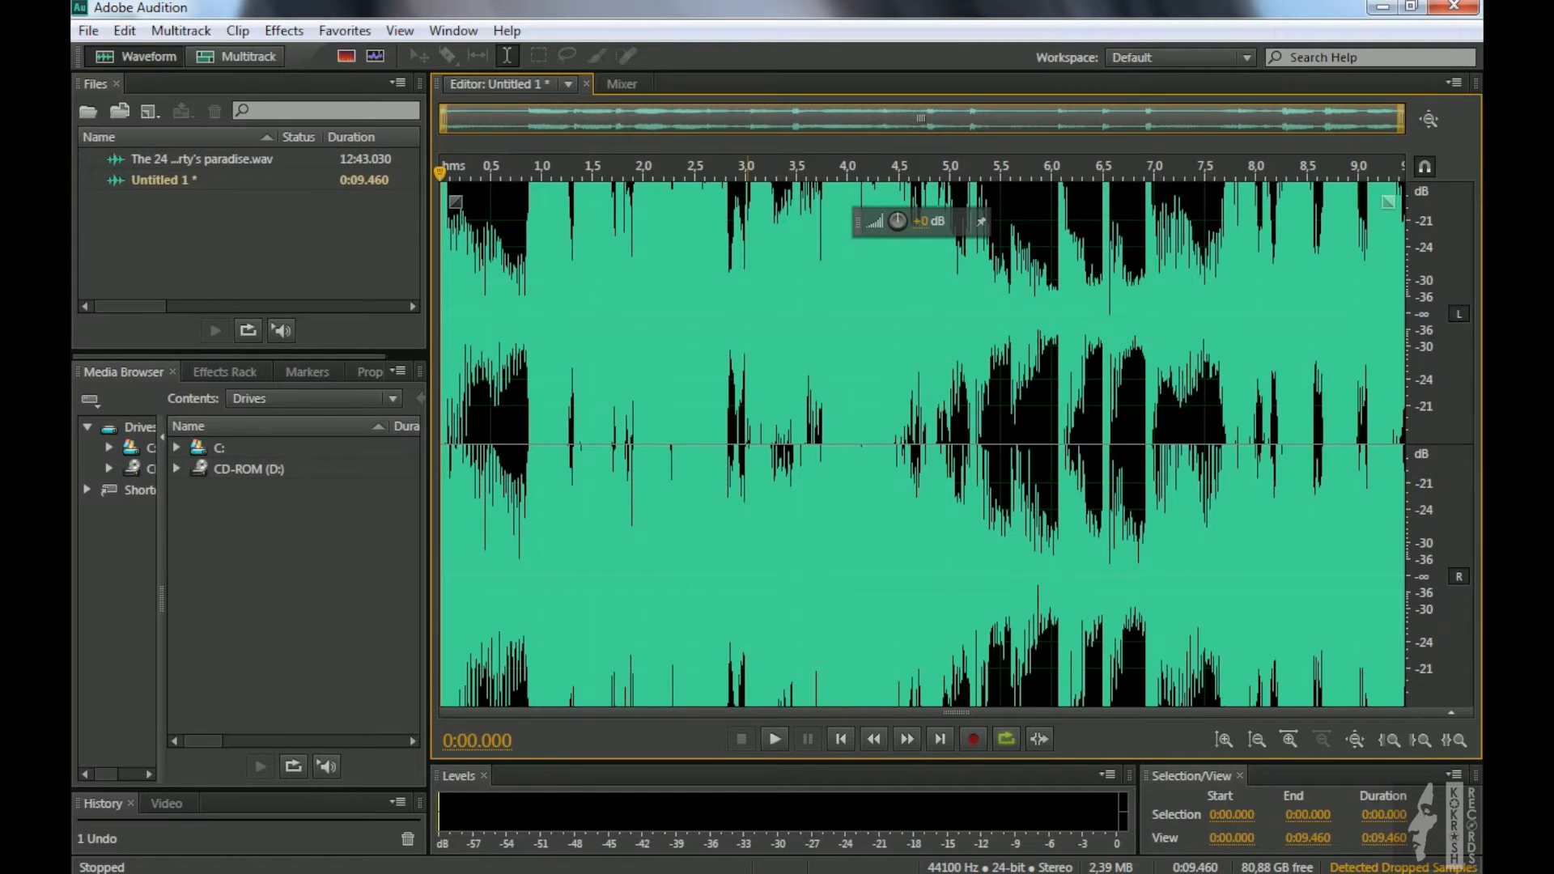
click(1356, 739)
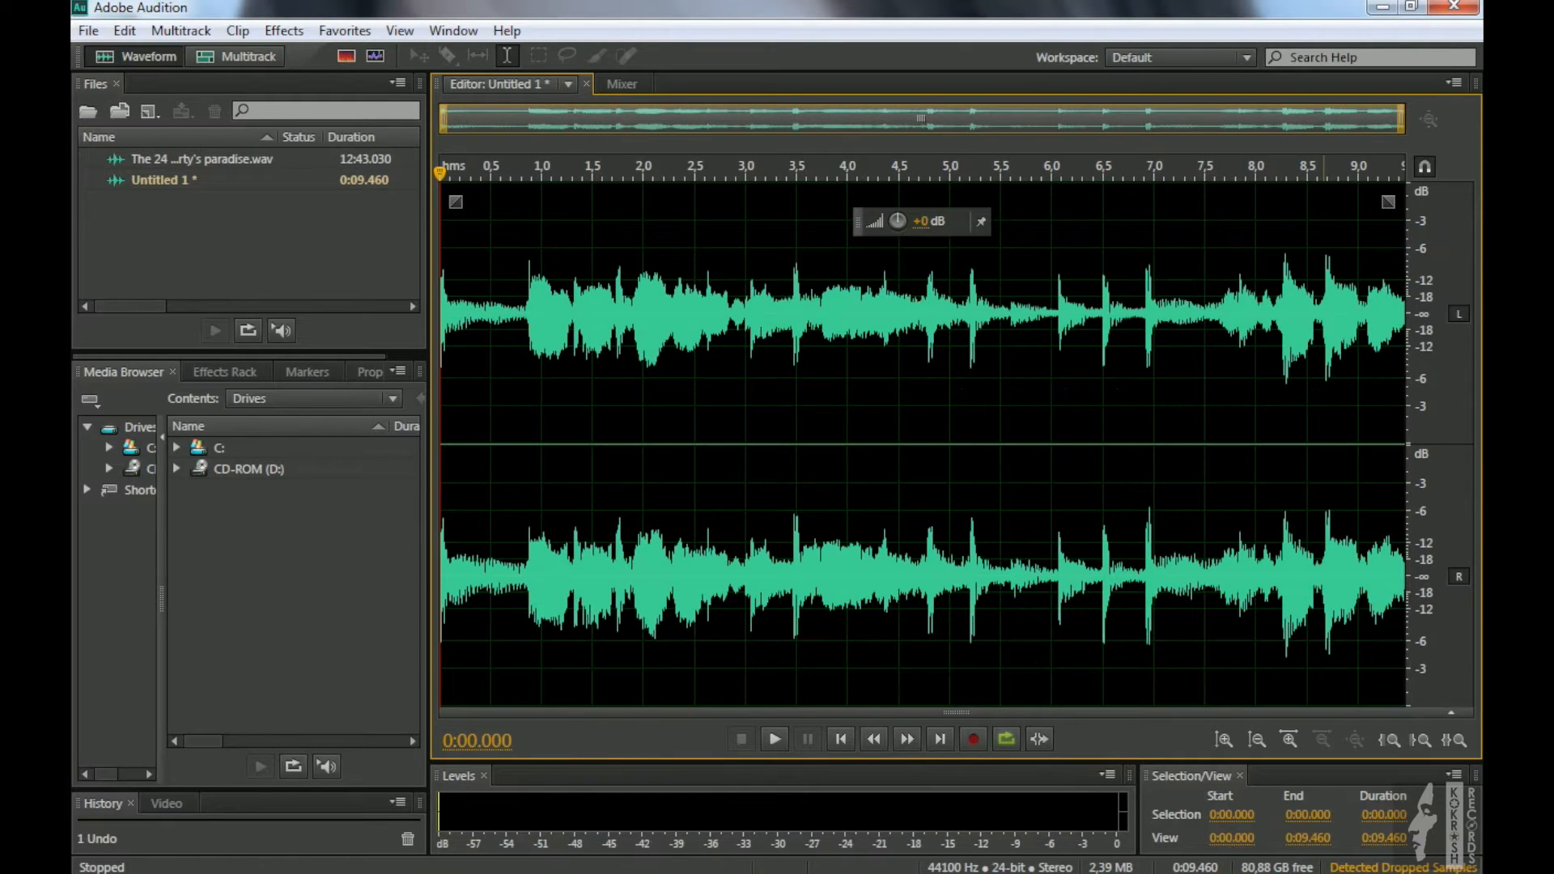
click(1002, 445)
click(1148, 446)
scroll(1152, 445, up, 5)
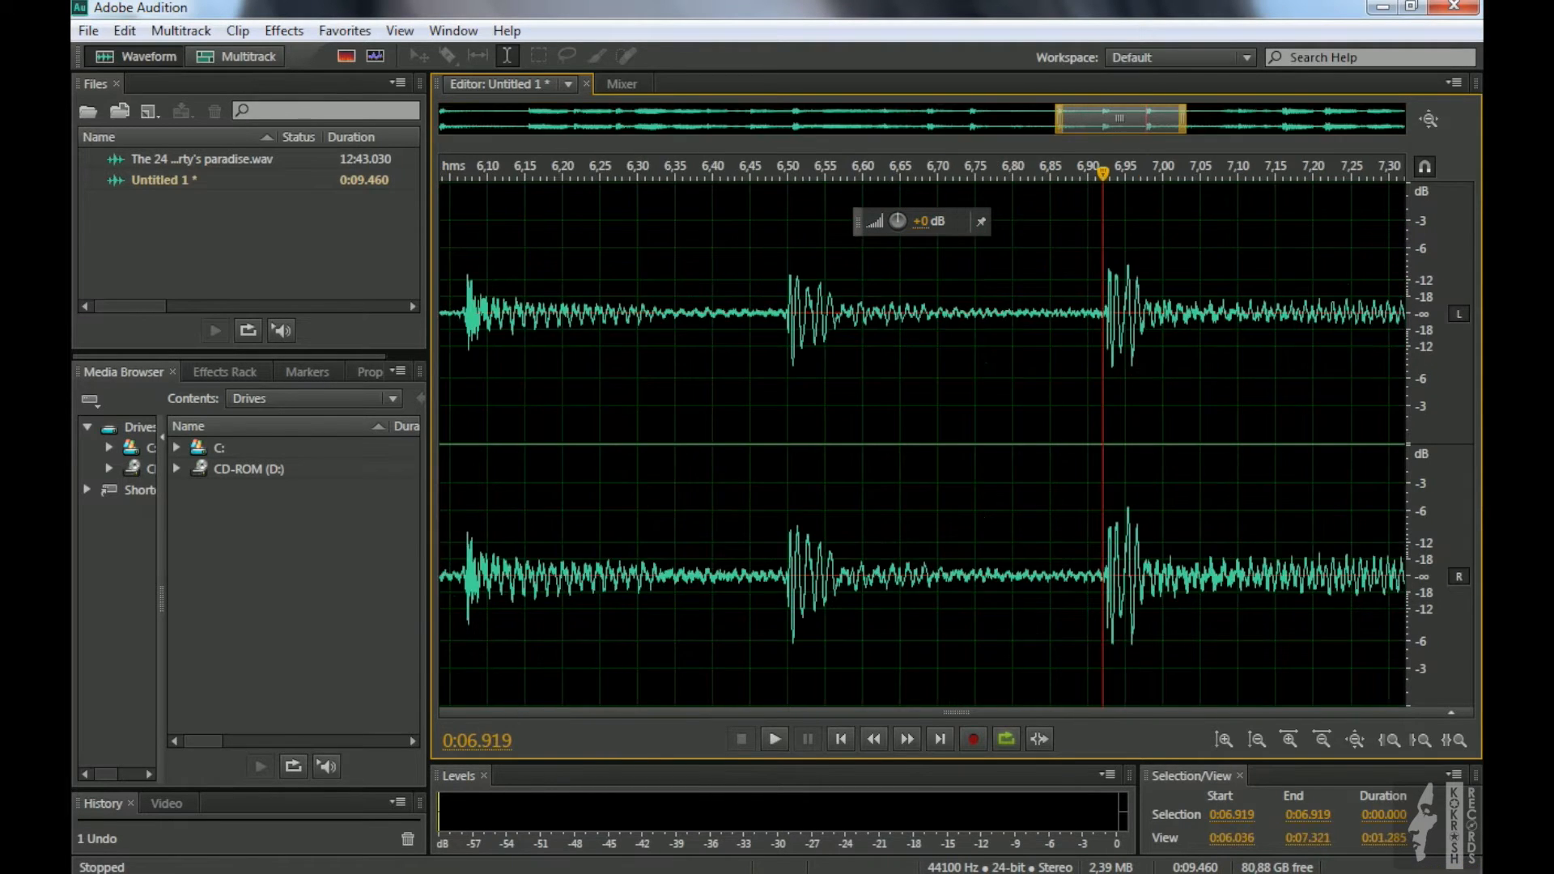
scroll(1156, 445, up, 4)
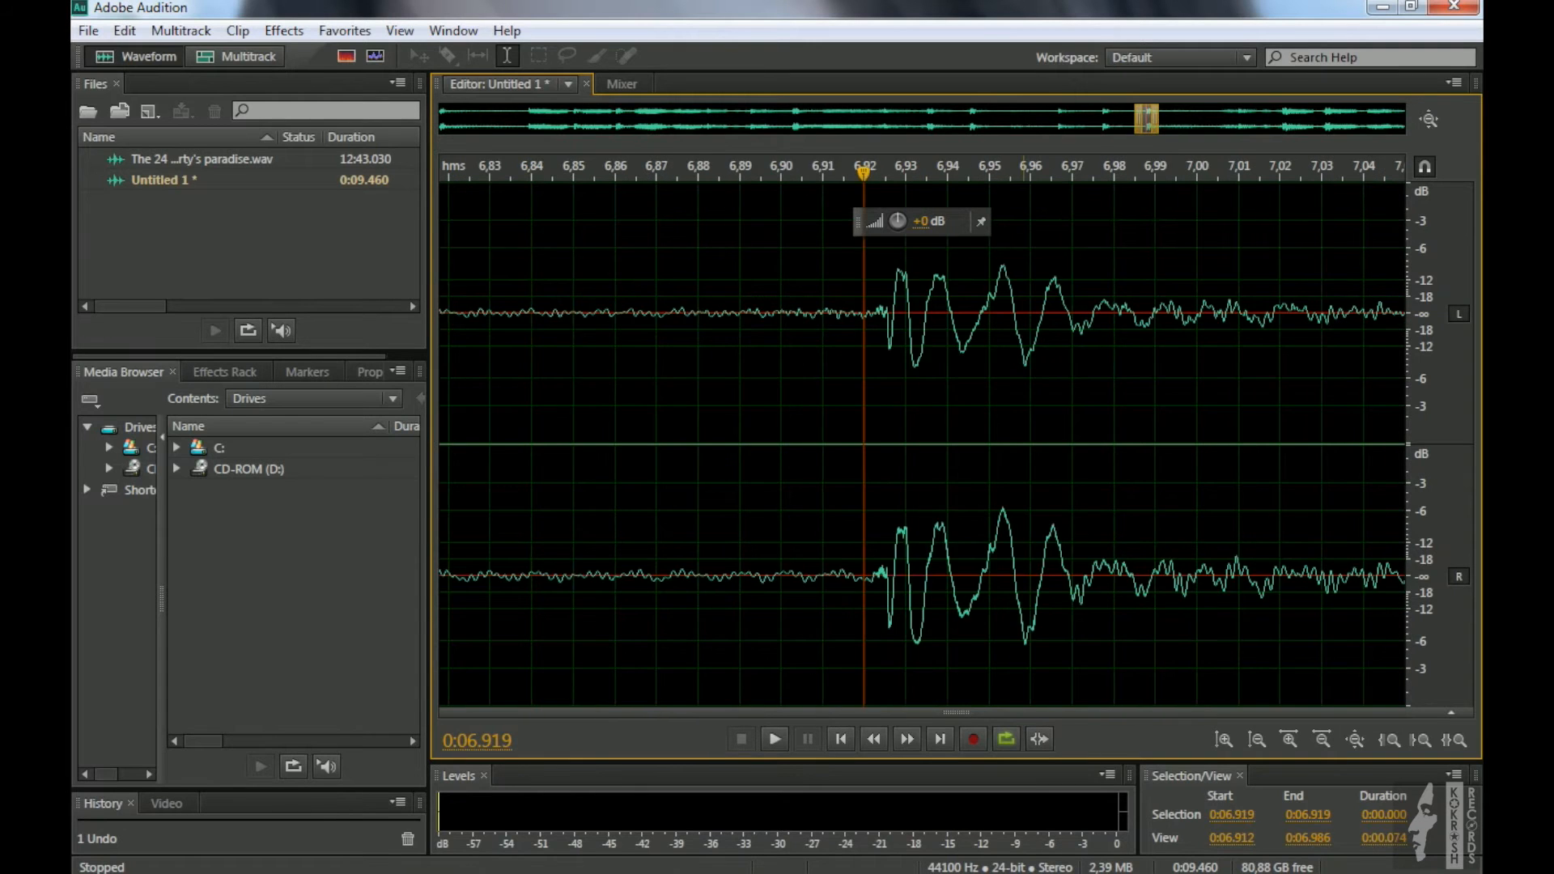
scroll(1023, 445, down, 1)
click(870, 445)
click(937, 445)
scroll(941, 445, up, 5)
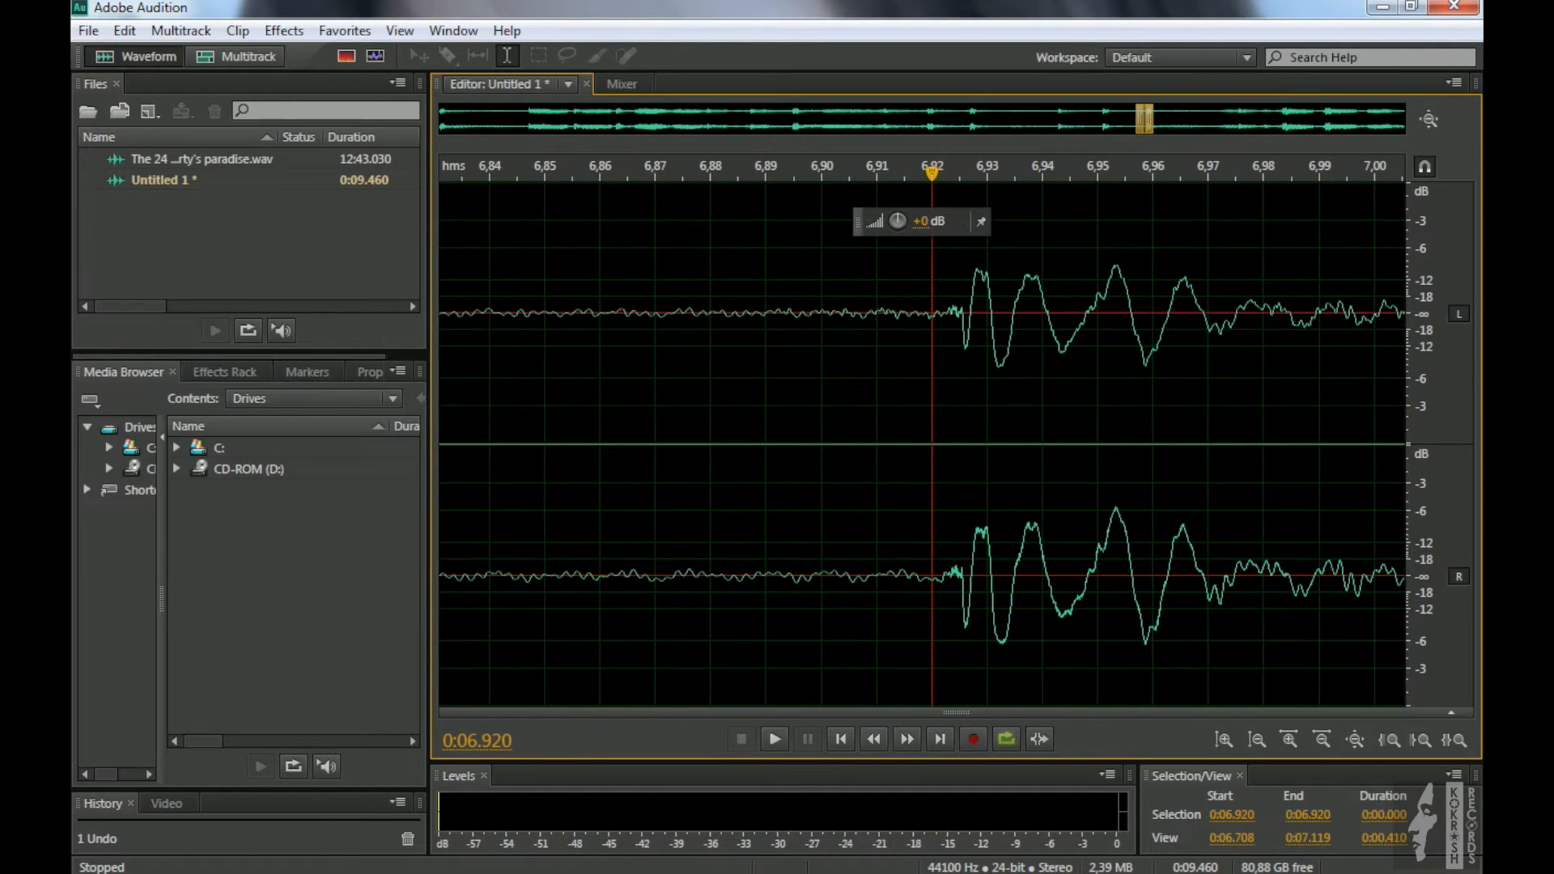
scroll(951, 446, up, 1)
click(1224, 740)
click(1224, 740)
scroll(948, 399, up, 1)
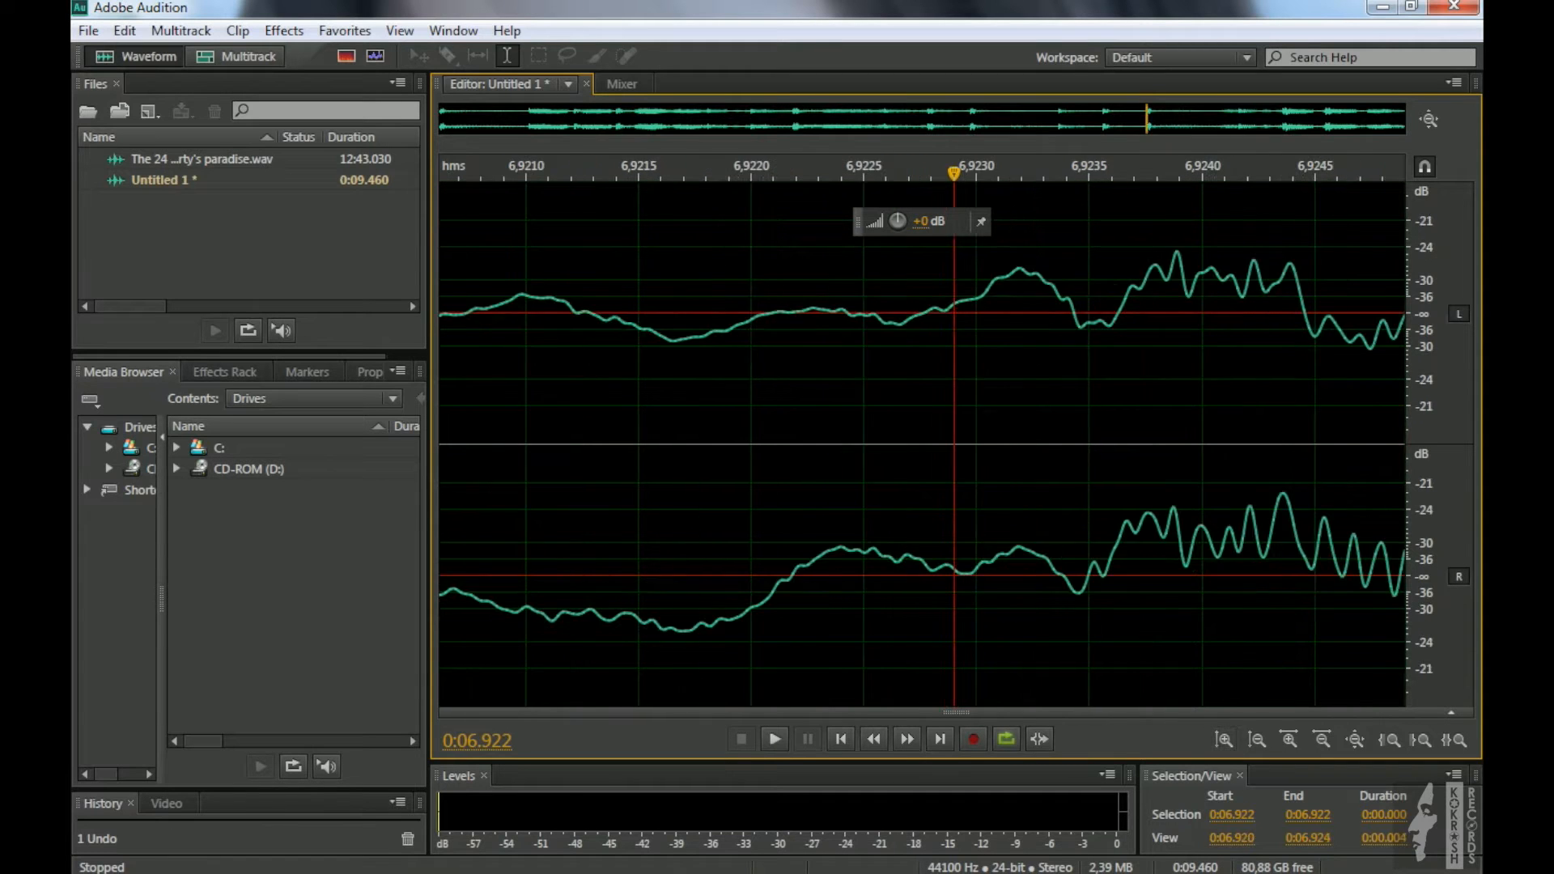
scroll(949, 398, up, 2)
scroll(949, 398, up, 2)
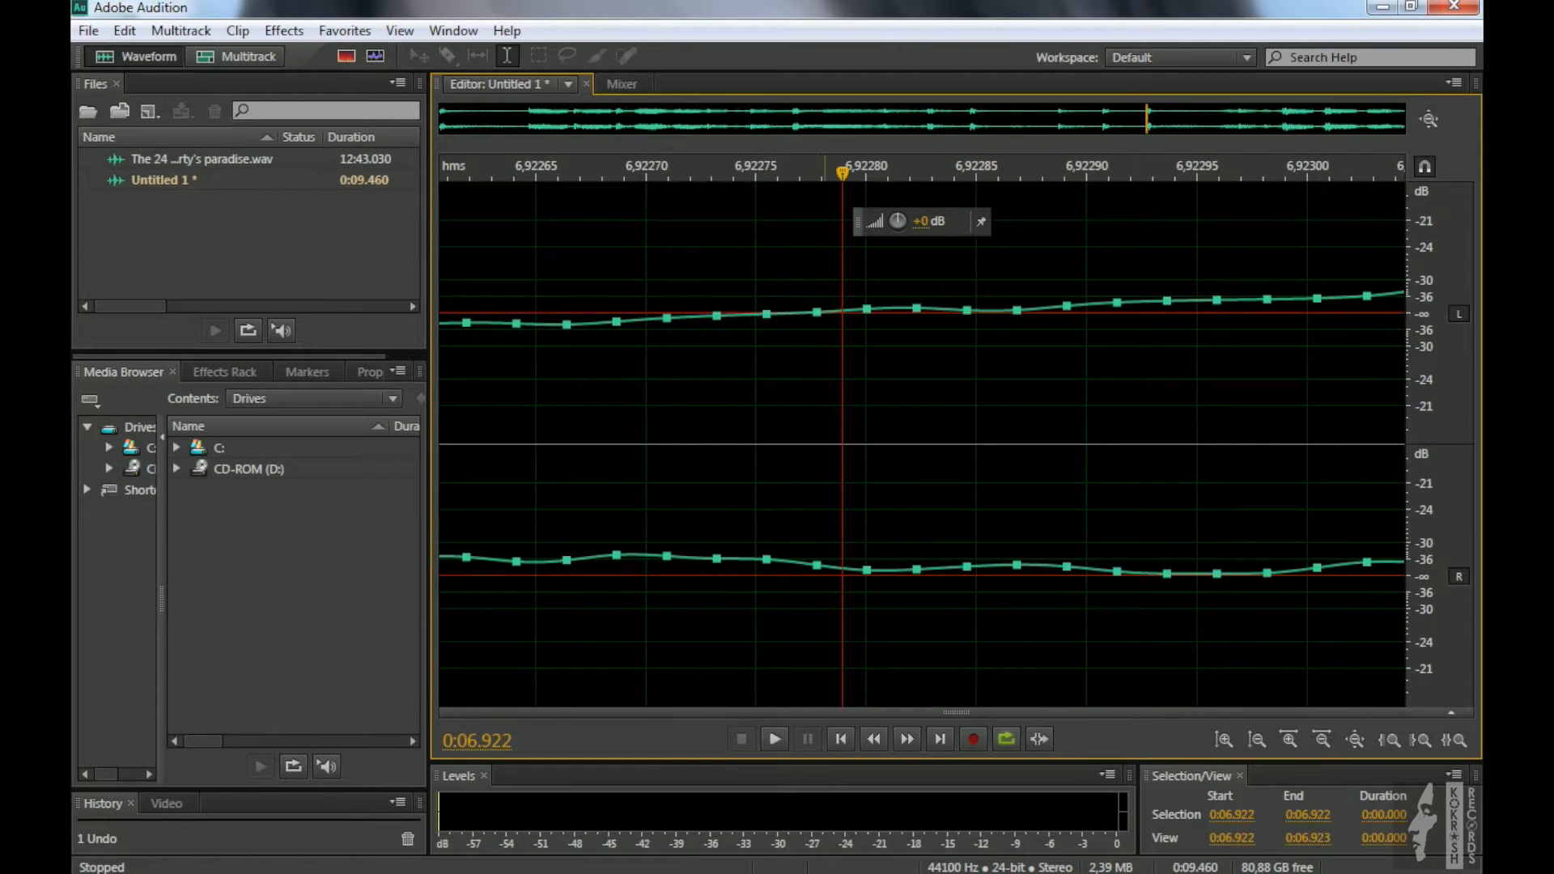
key(shift+End)
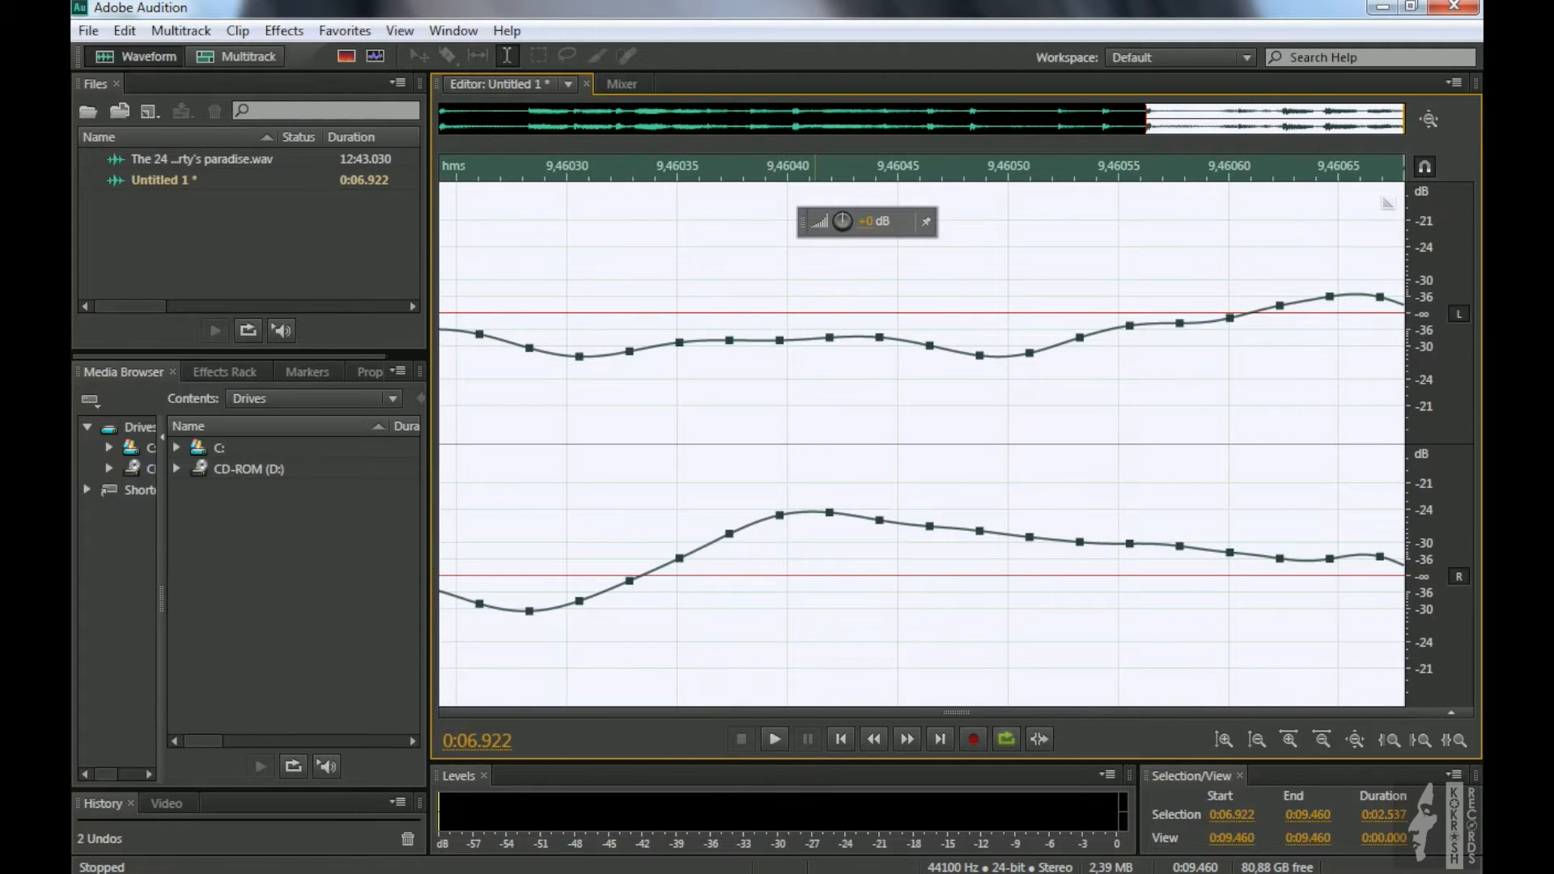
key(Delete)
Show the whole trimmed excerpt and play it back to check how it loops
click(1355, 740)
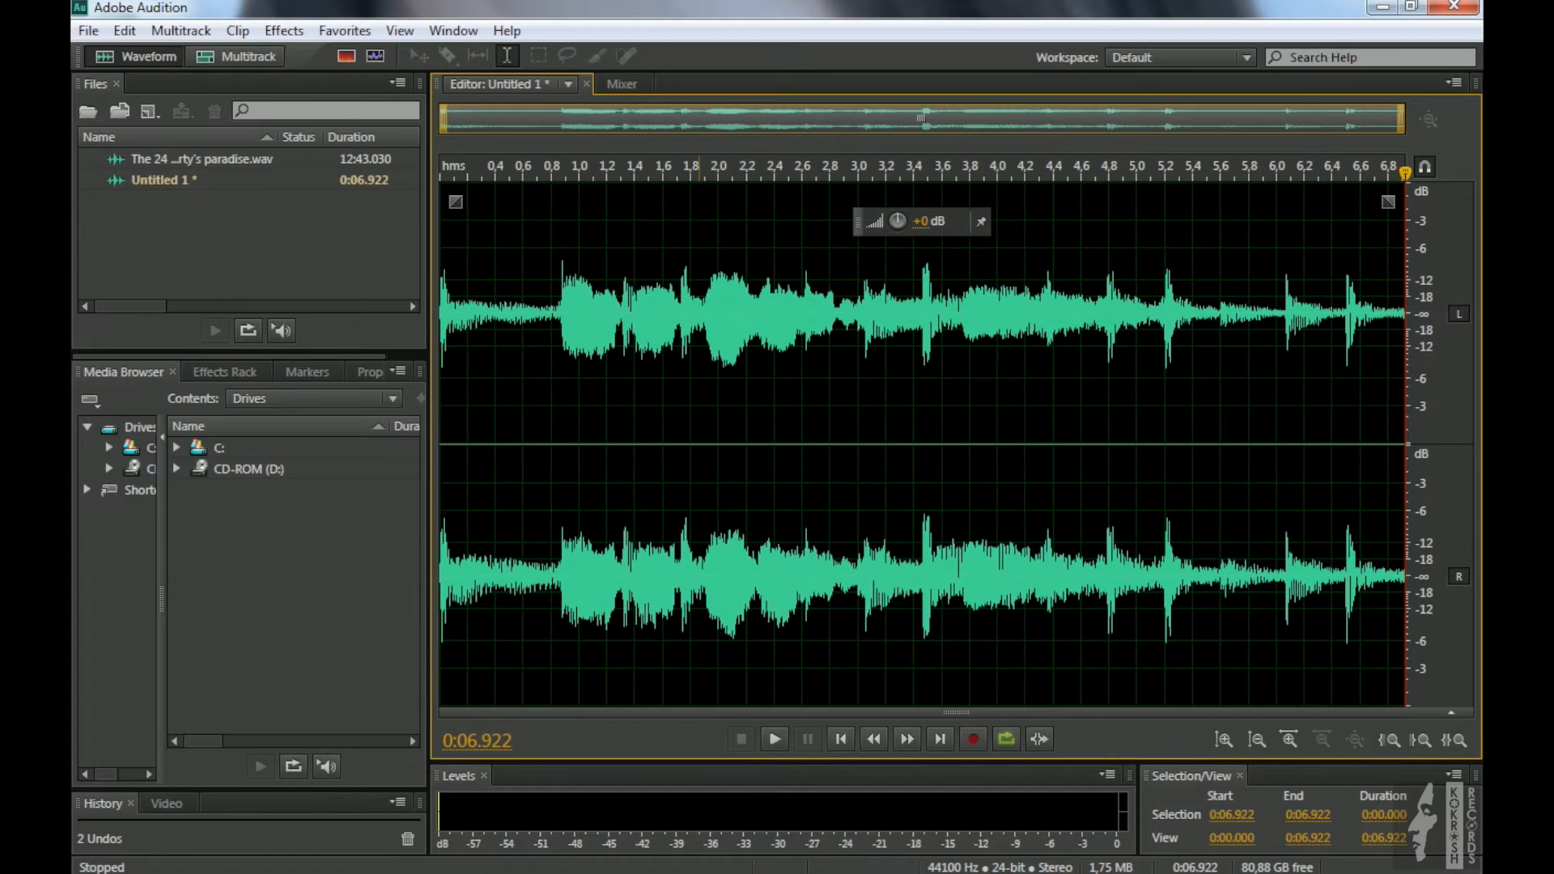
click(774, 738)
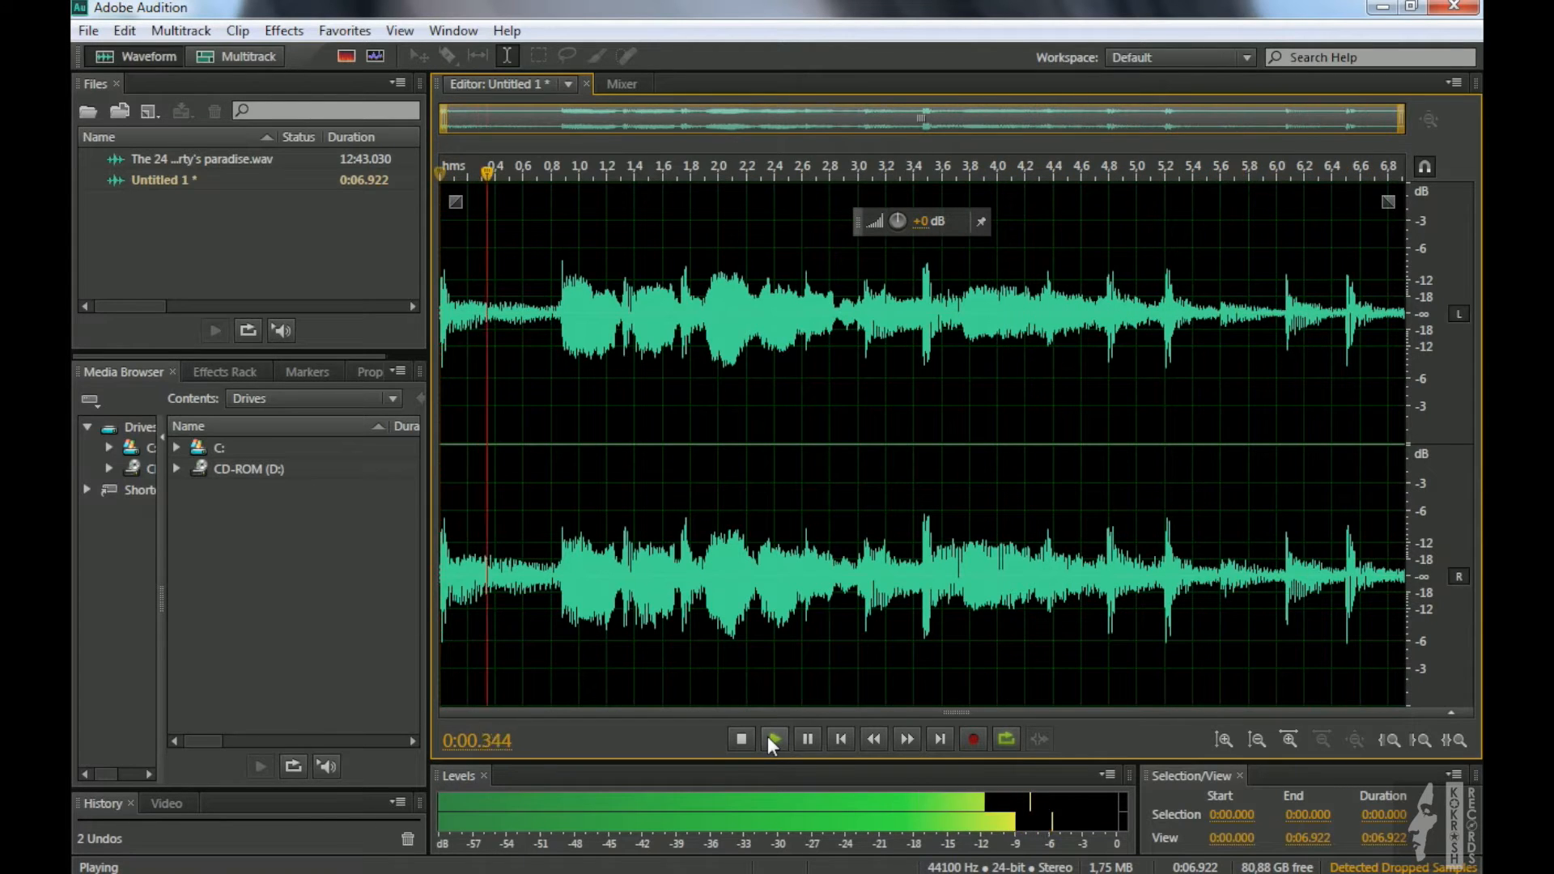
click(769, 737)
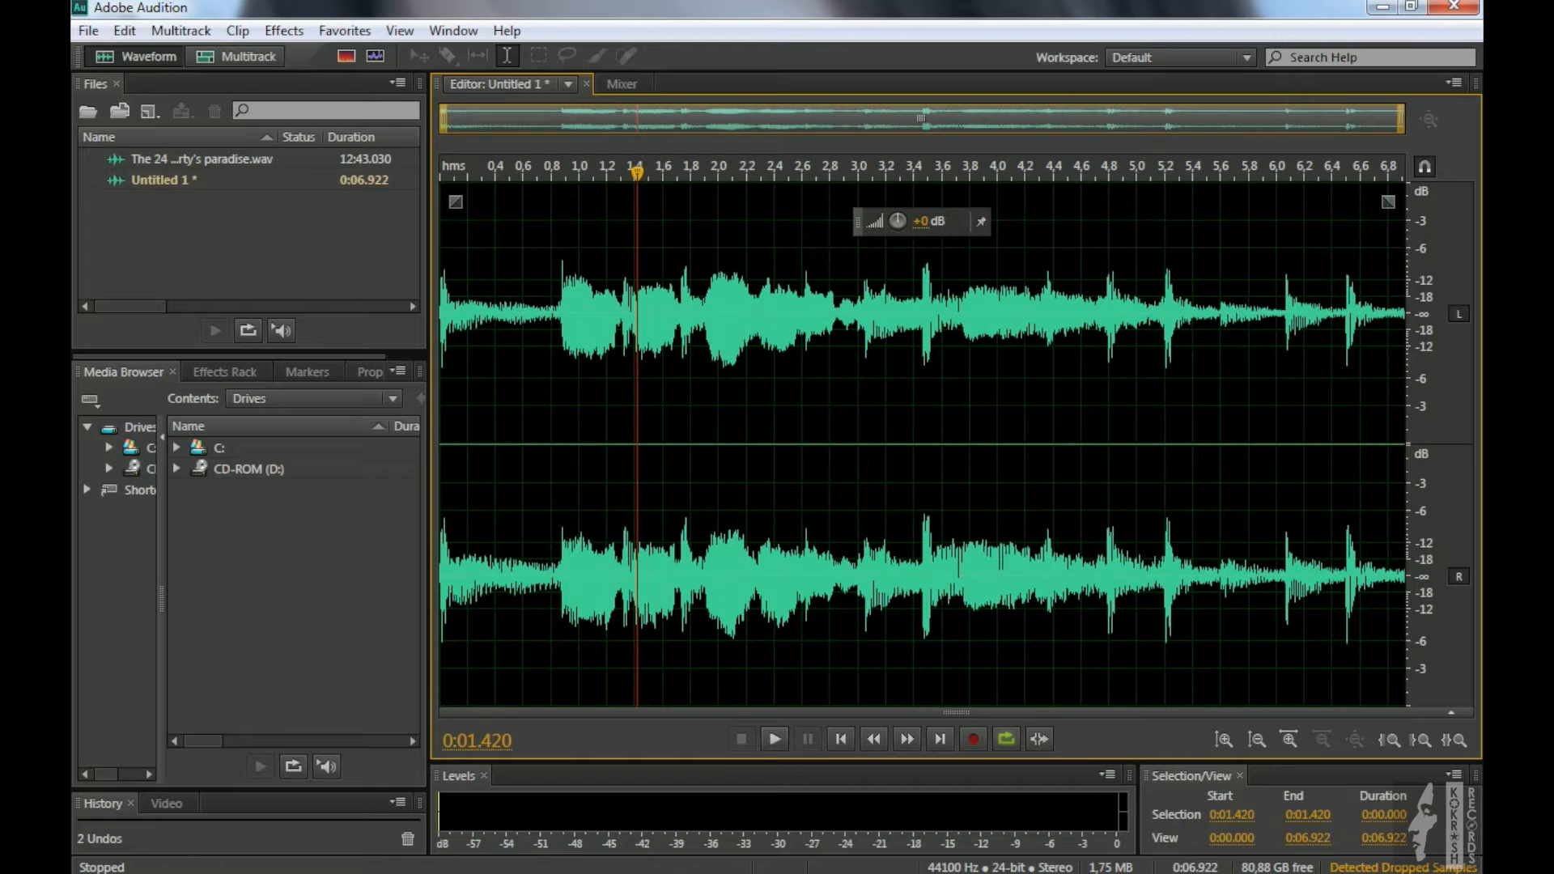
Save the trimmed excerpt as samle1.wav in Wave PCM format, keeping the 44100 Hz stereo 24-bit sample type
click(88, 35)
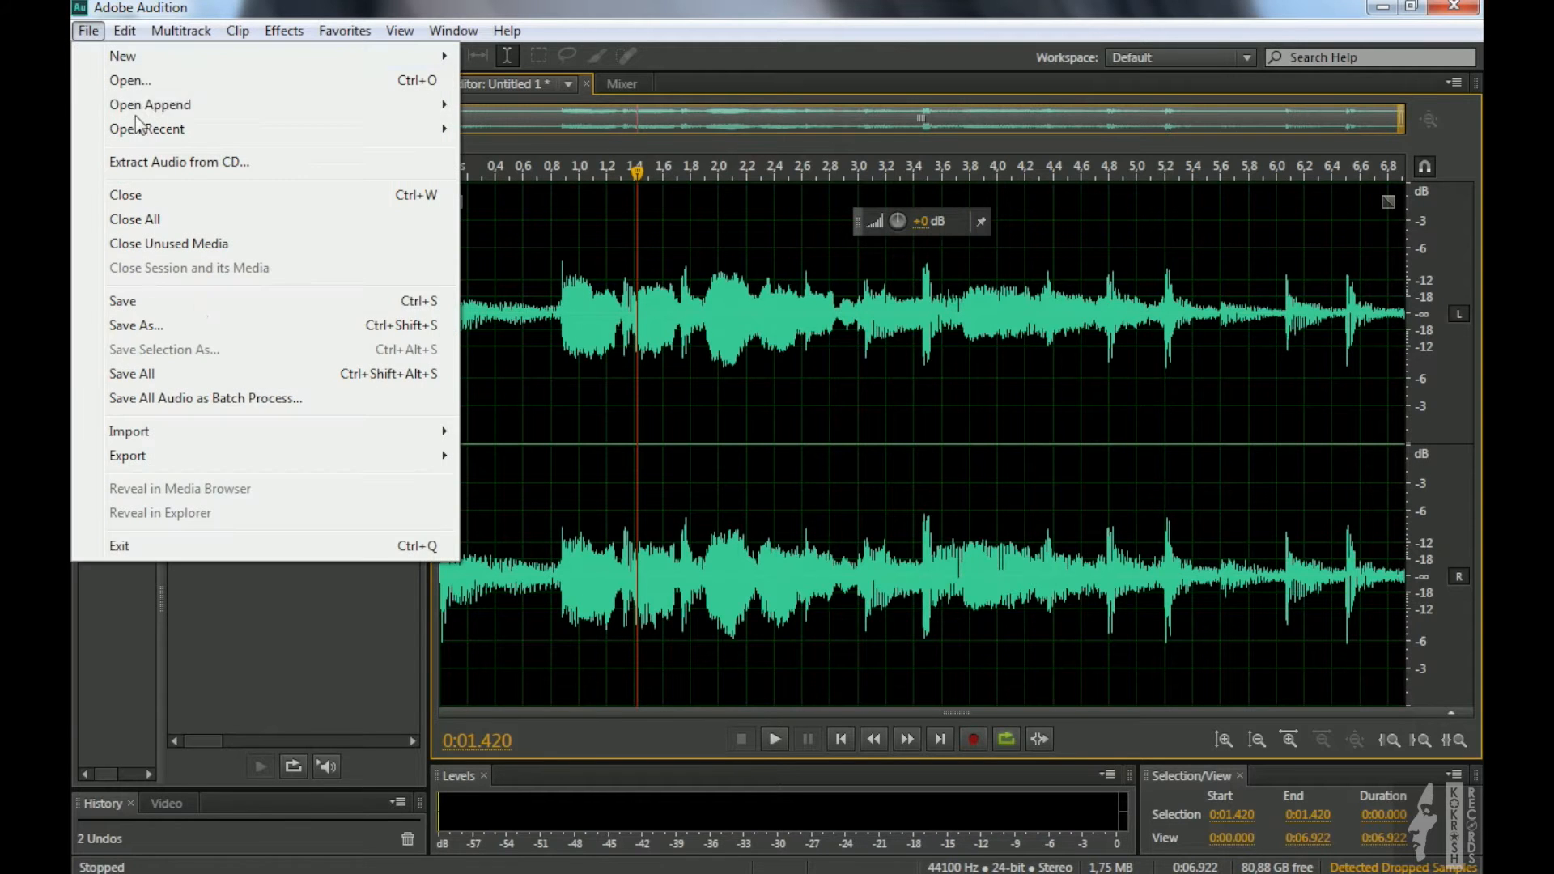
click(186, 318)
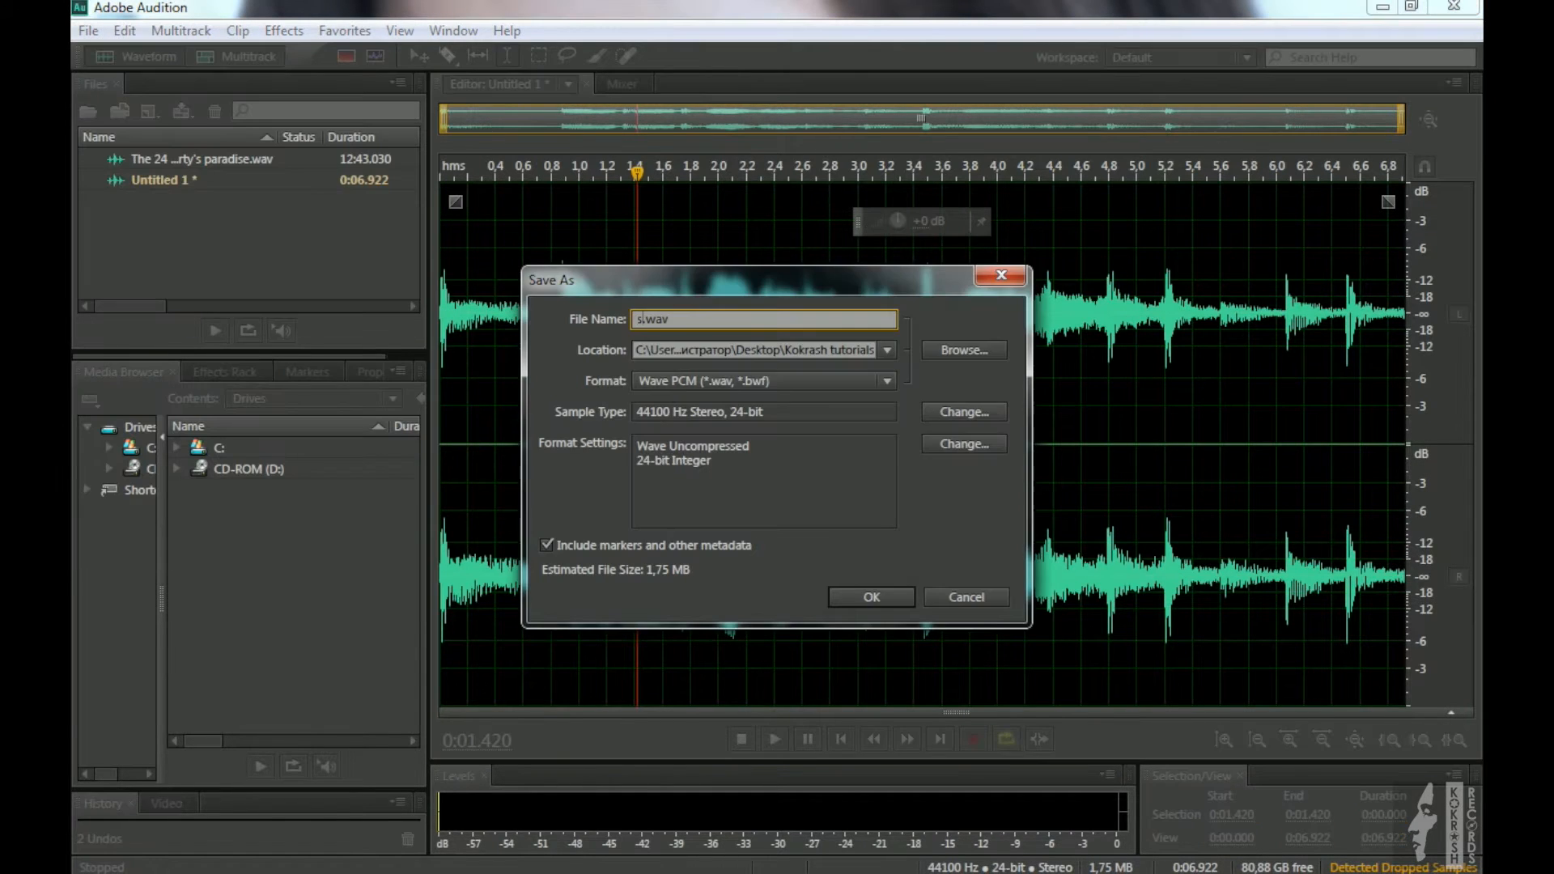
text(samle1)
click(960, 411)
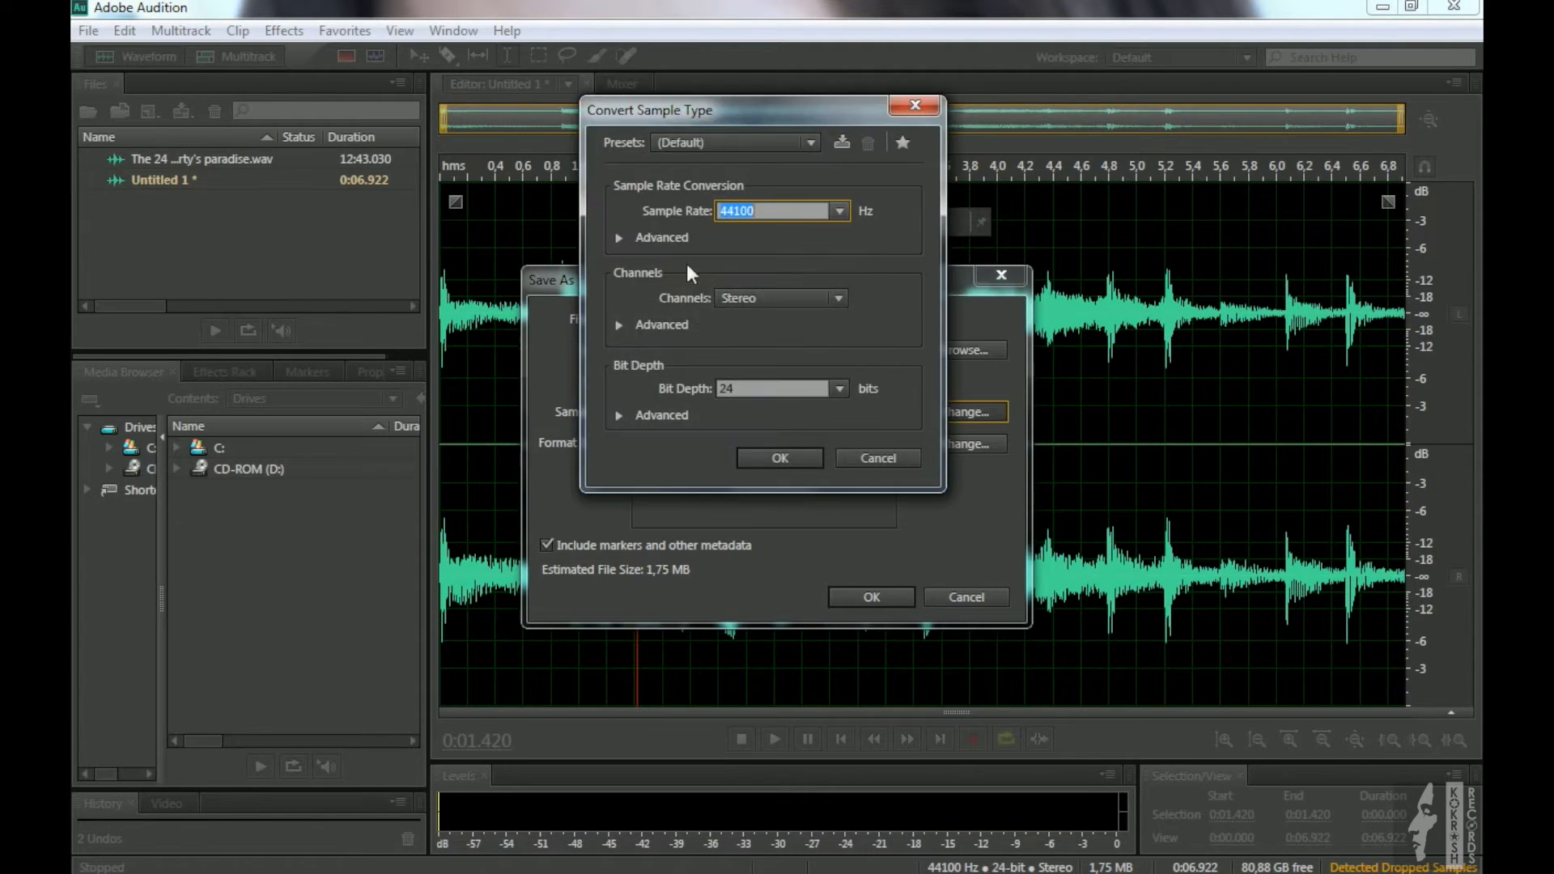
click(912, 110)
click(886, 593)
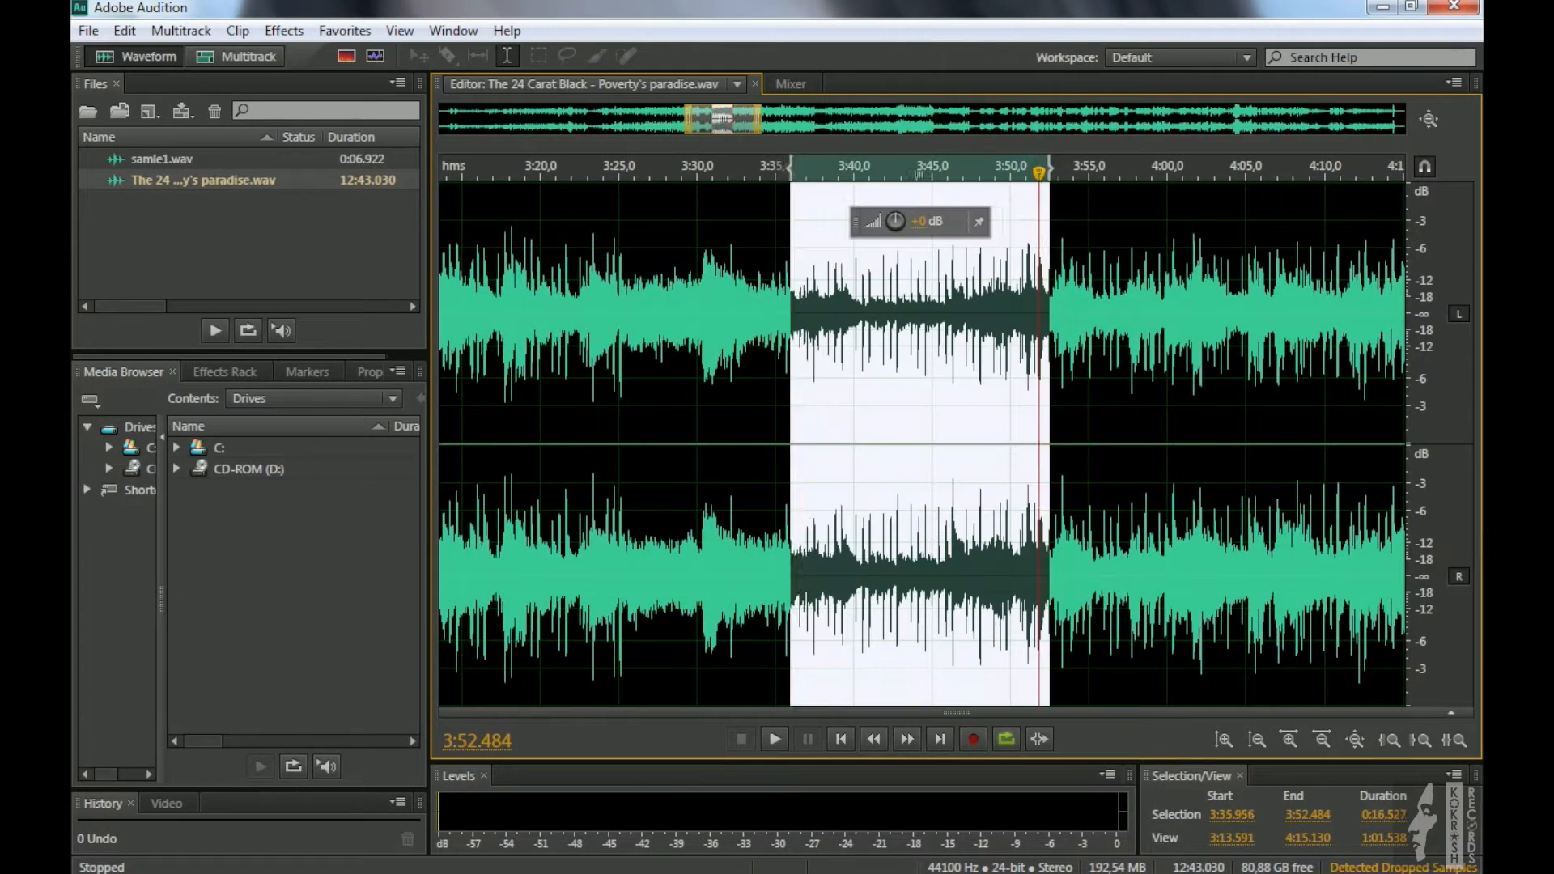
Extend the start of the full track's selection to 3:35.000 and copy the passage up to 3:52.484 to a new audio file
drag(790, 354, 779, 353)
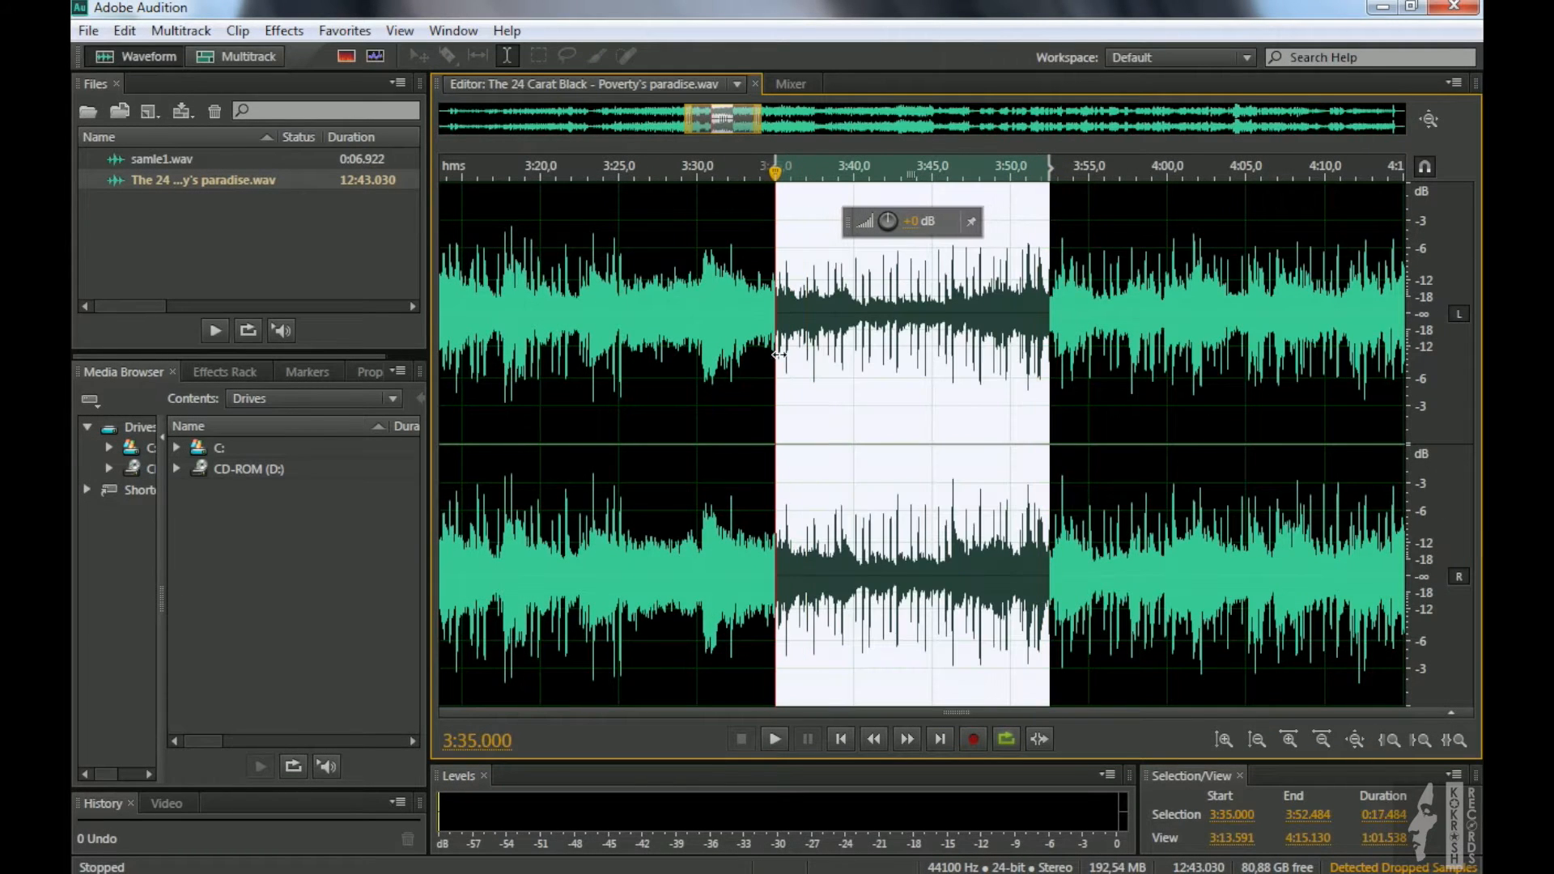
right_click(861, 444)
click(942, 628)
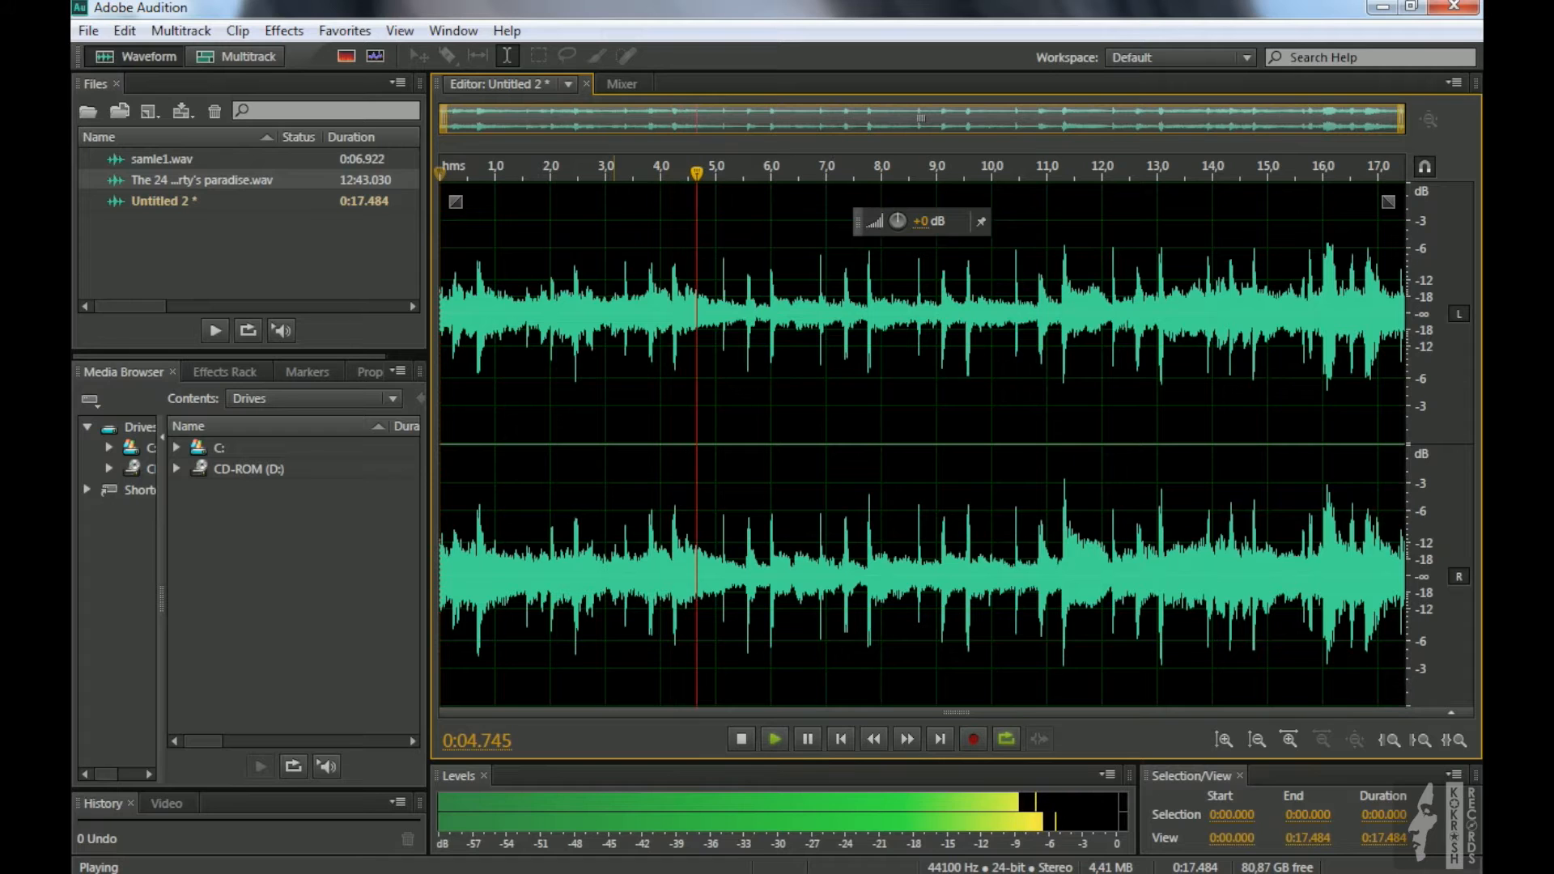
Select the passage from 7.513 s to 13.248 s in the new excerpt and copy it to another new audio file
click(670, 444)
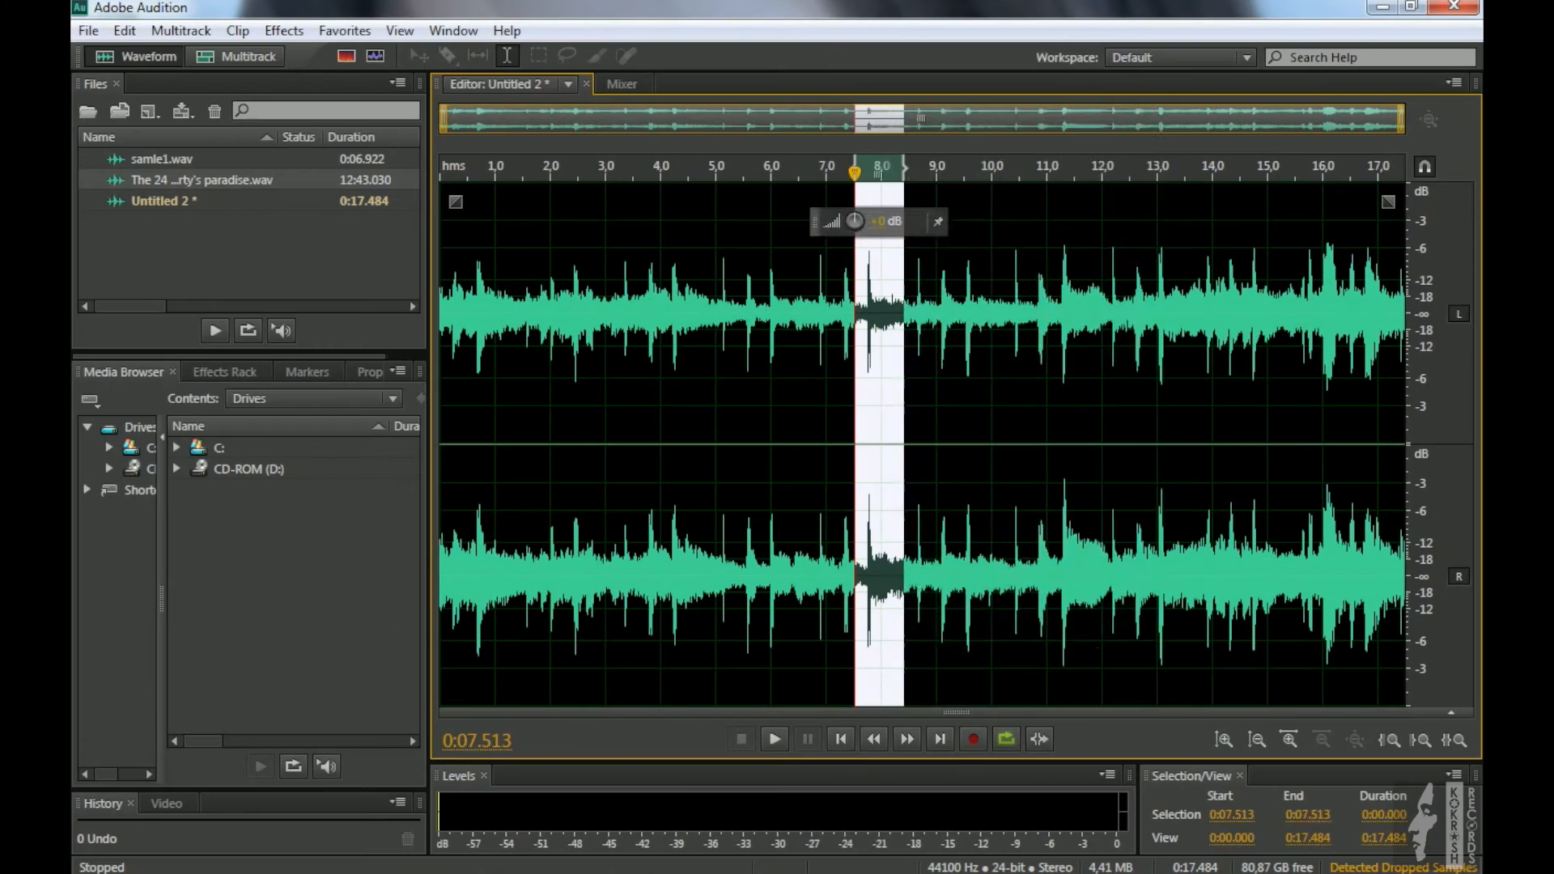
drag(908, 444, 1171, 443)
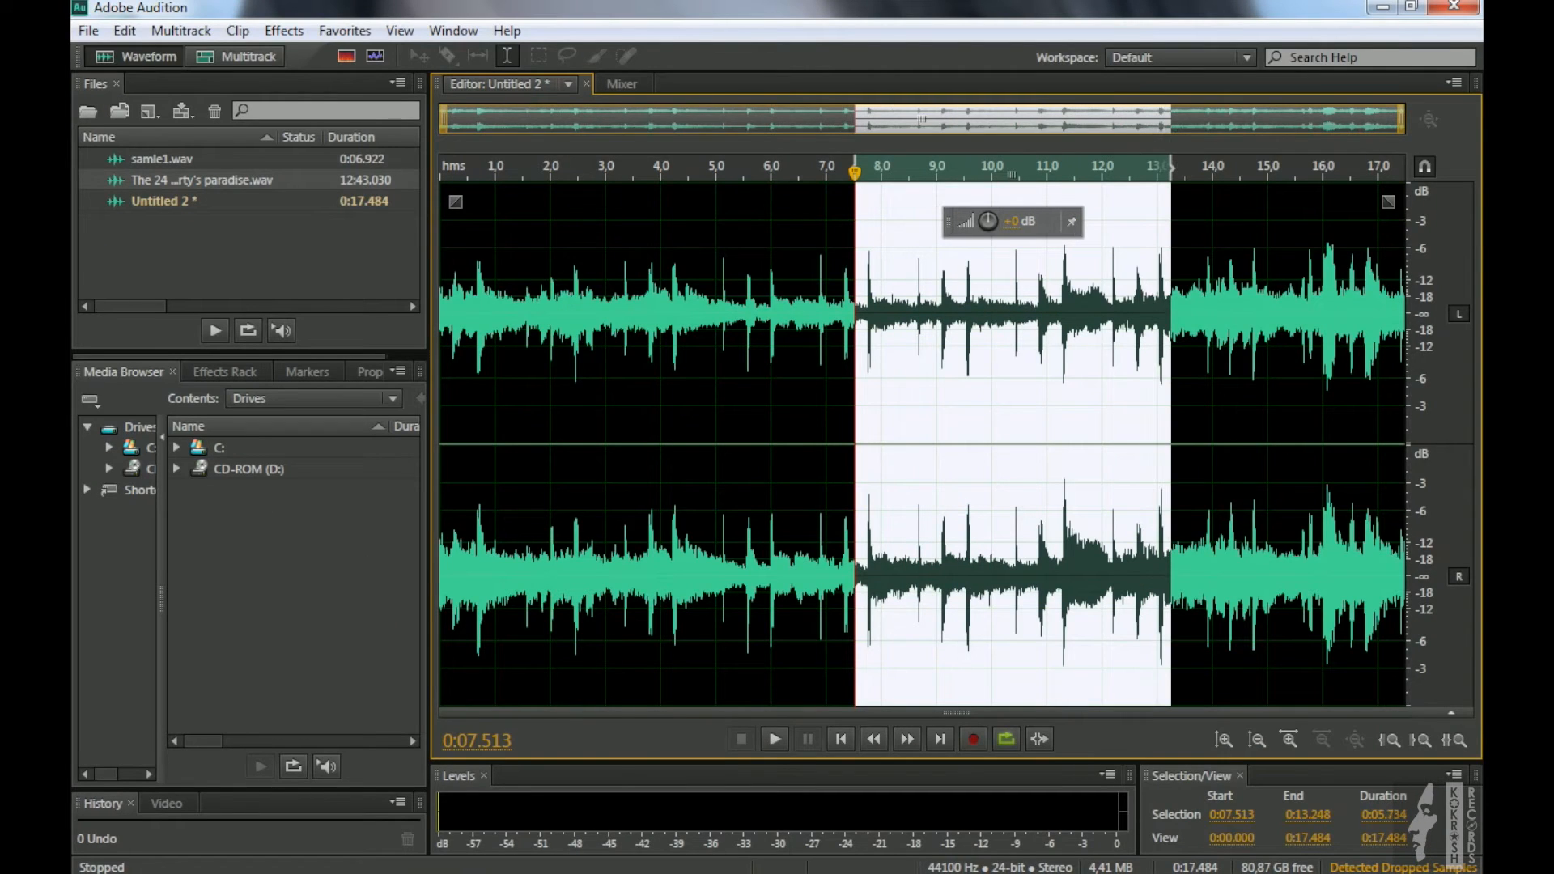
right_click(1017, 437)
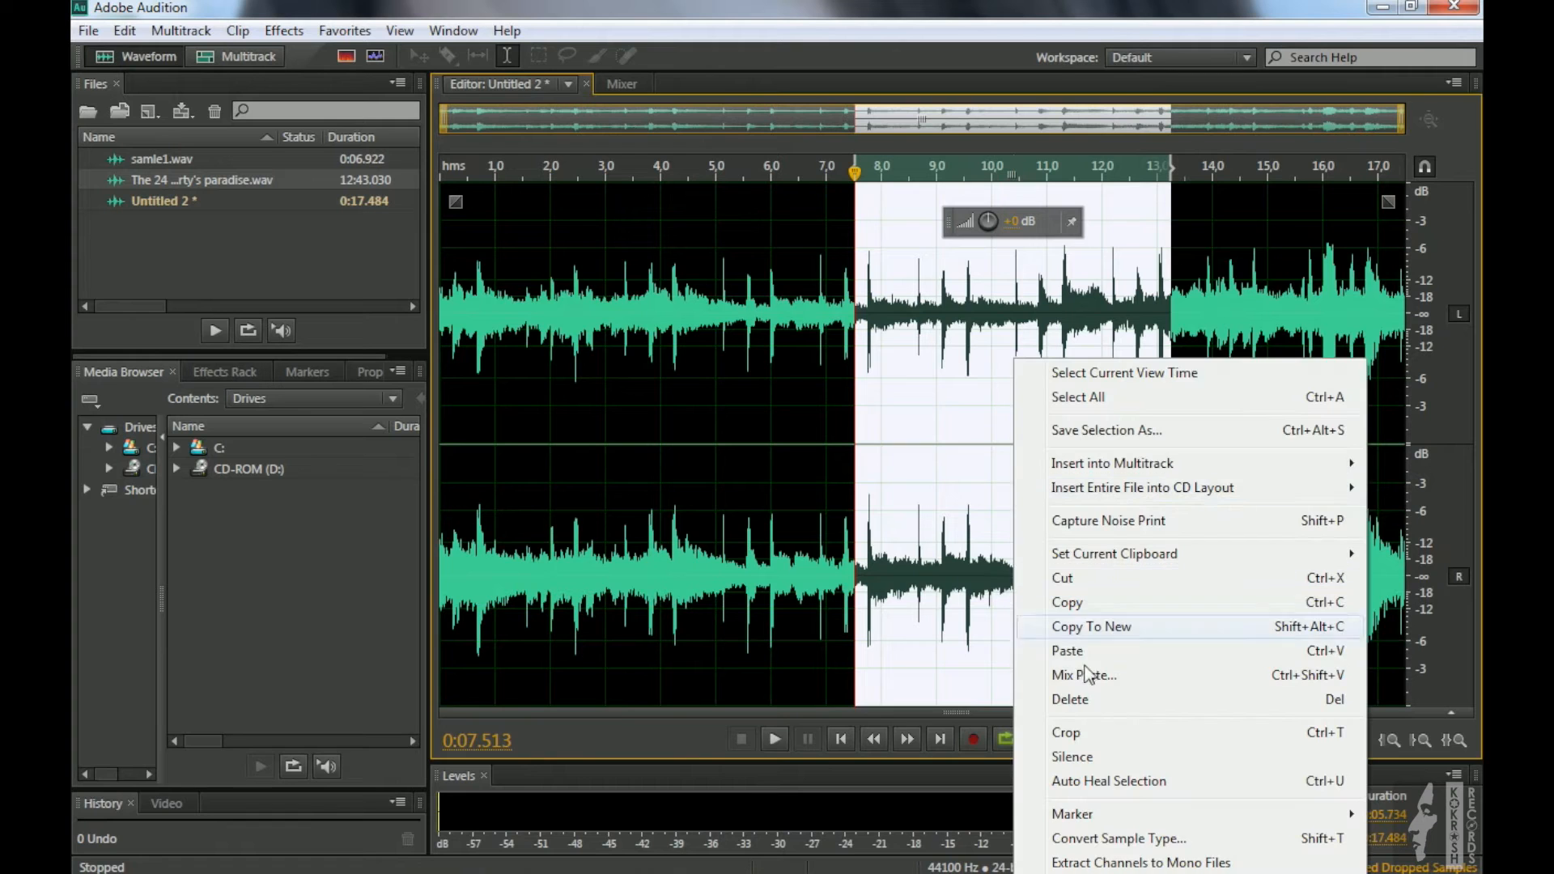
click(1103, 626)
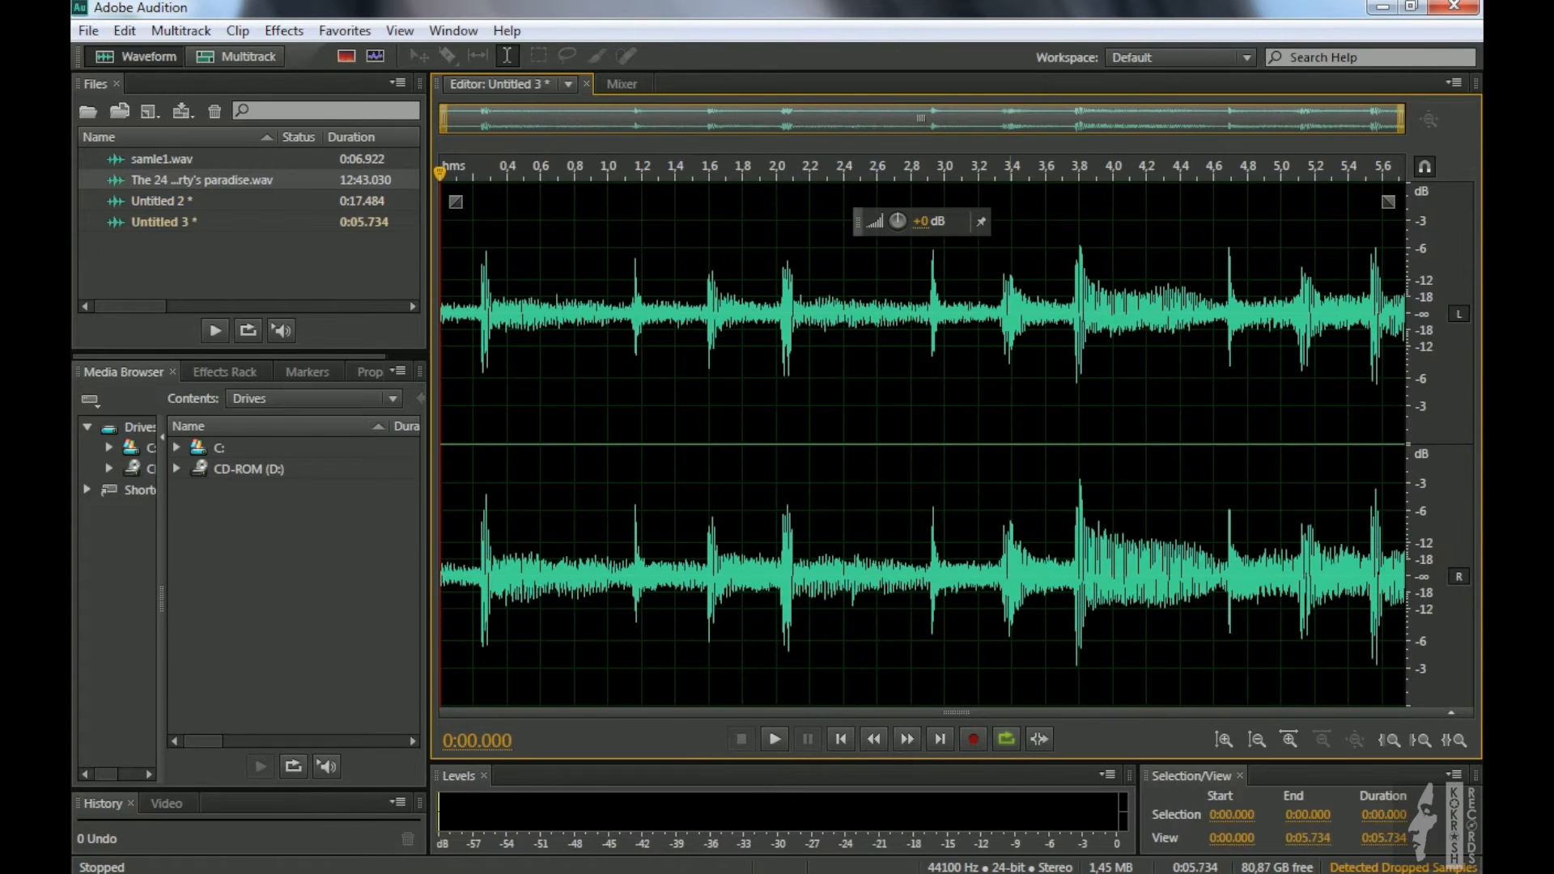
Delete the start of the newest excerpt up to the zero crossing just before the drum hit at about 0.245 s
scroll(476, 444, up, 5)
click(527, 444)
scroll(530, 444, up, 7)
click(546, 443)
scroll(553, 444, up, 5)
scroll(553, 444, up, 2)
click(542, 443)
click(1226, 739)
click(1225, 738)
click(1226, 738)
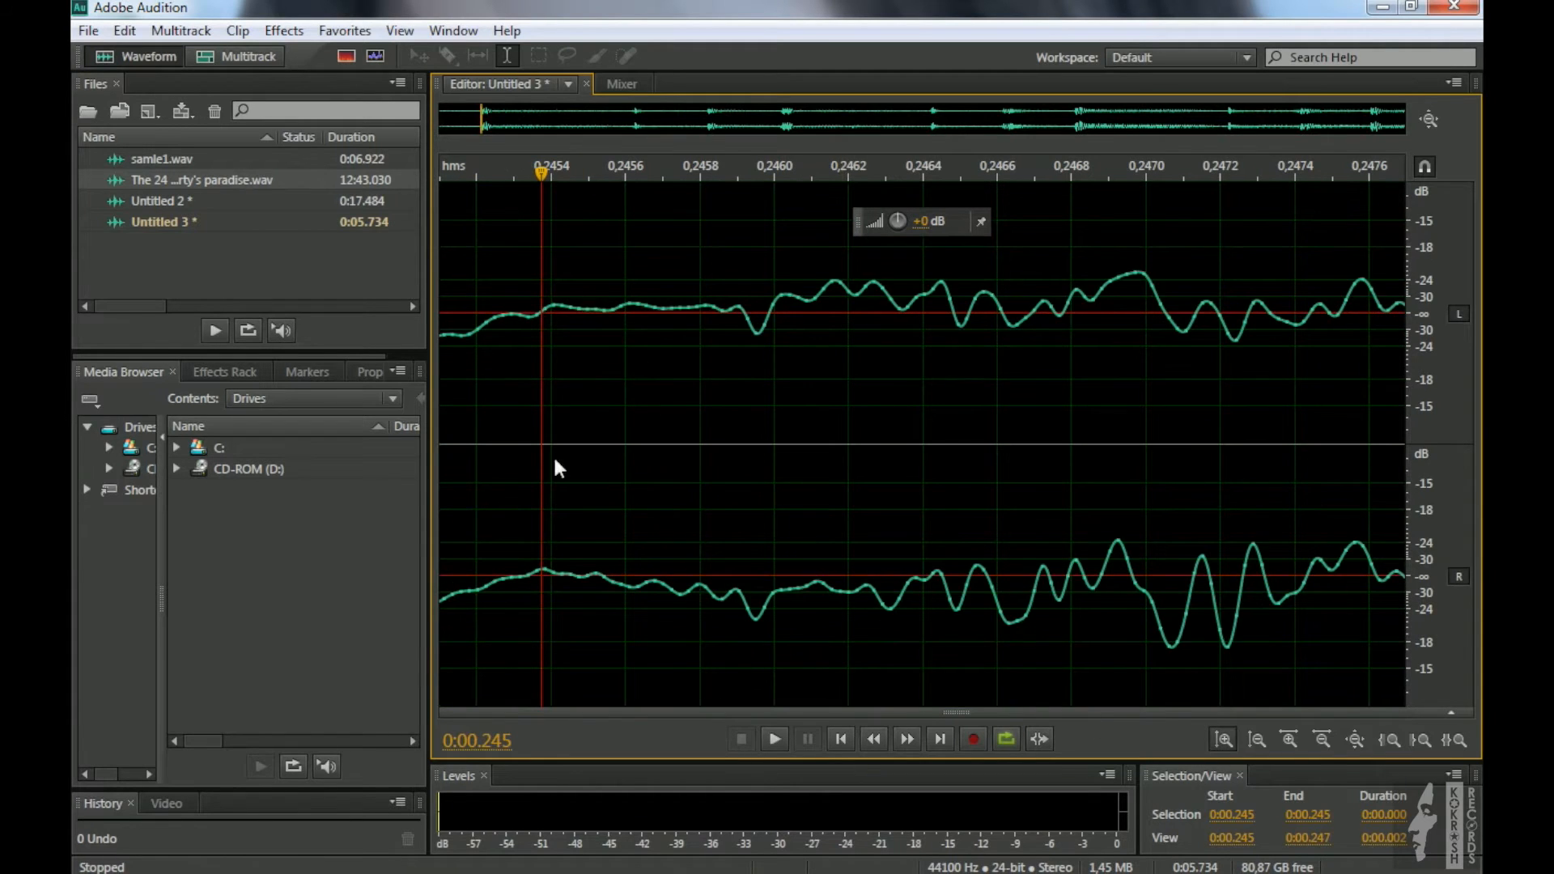
scroll(518, 444, up, 5)
click(510, 443)
click(591, 443)
key(shift+Home)
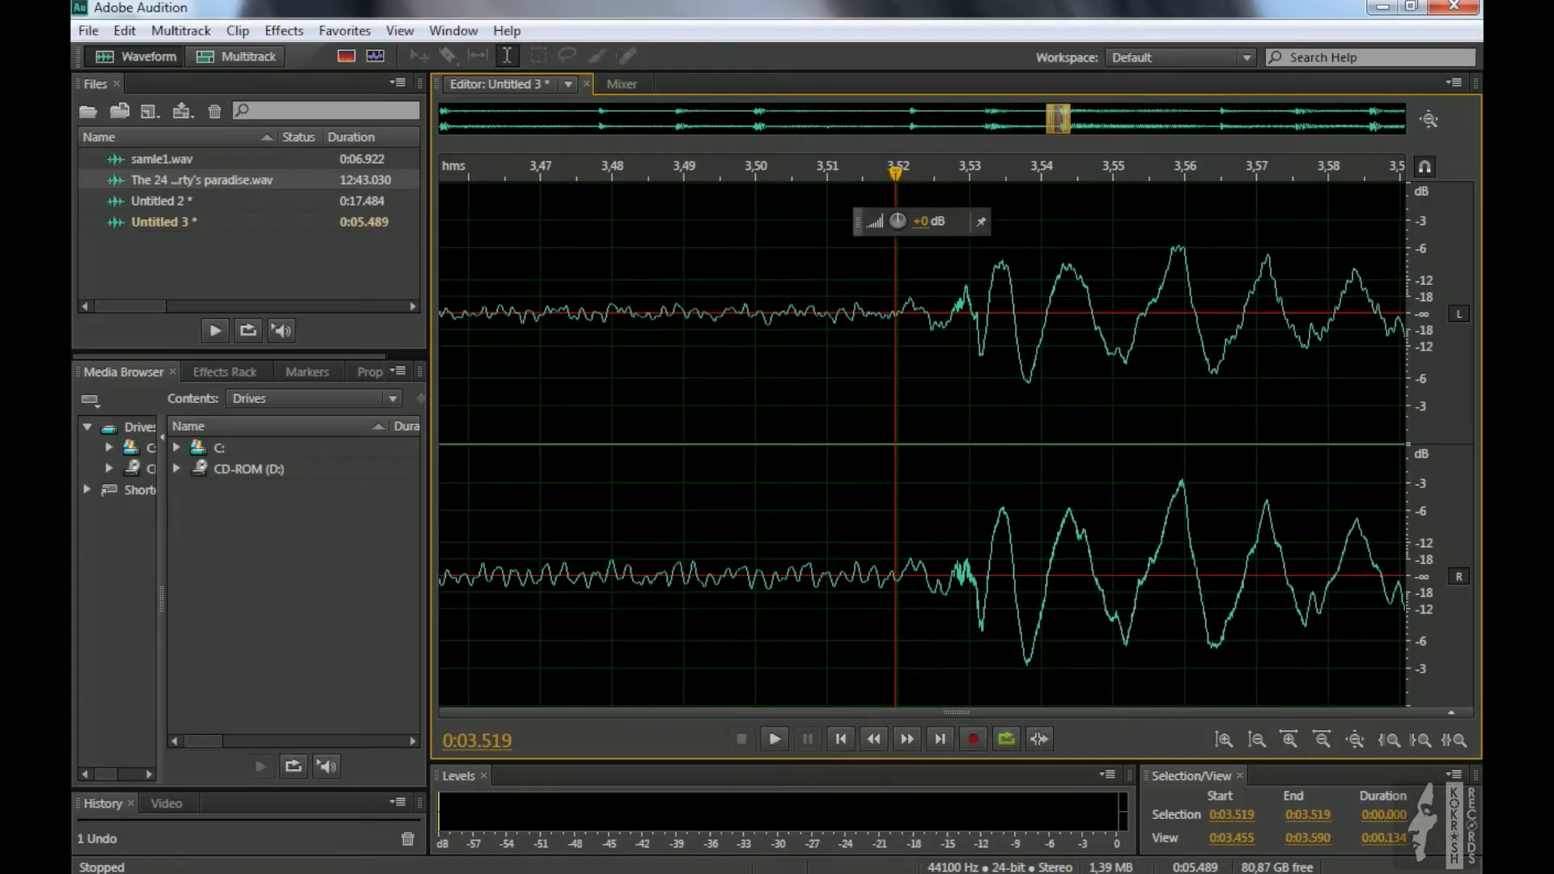
Delete the excerpt's tail from the zero crossing just before the drum hit at about 3.523 s through to the end
click(890, 443)
click(846, 444)
scroll(847, 443, up, 6)
click(859, 443)
click(1224, 739)
click(1223, 739)
key(equal)
key(equal)
key(equal)
key(equal)
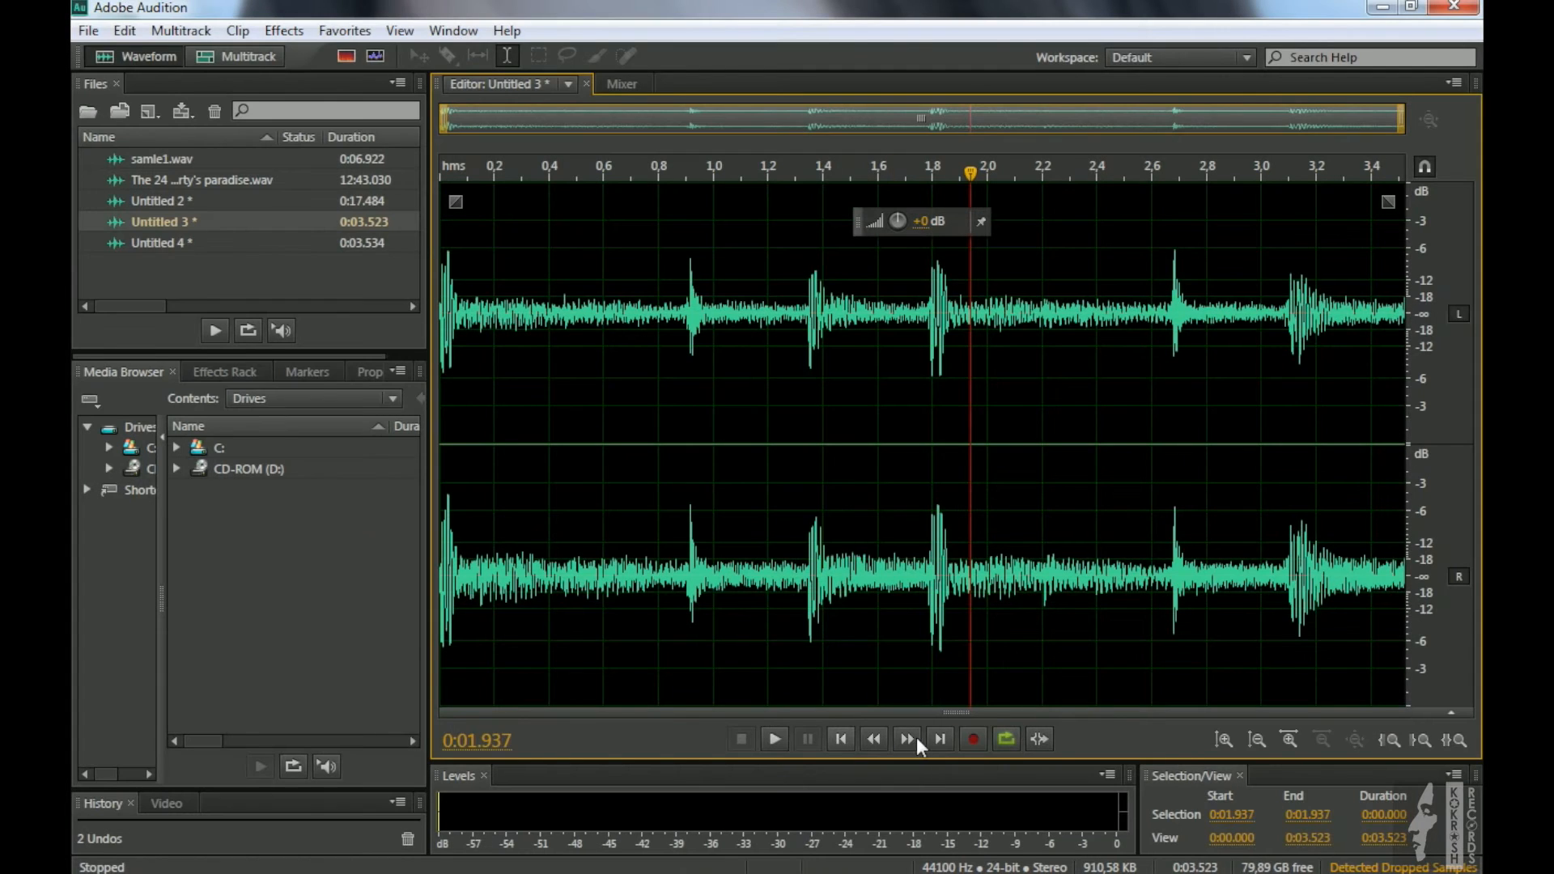
Paste the copied second excerpt at the very end of the trimmed loop and clear the selection
click(940, 736)
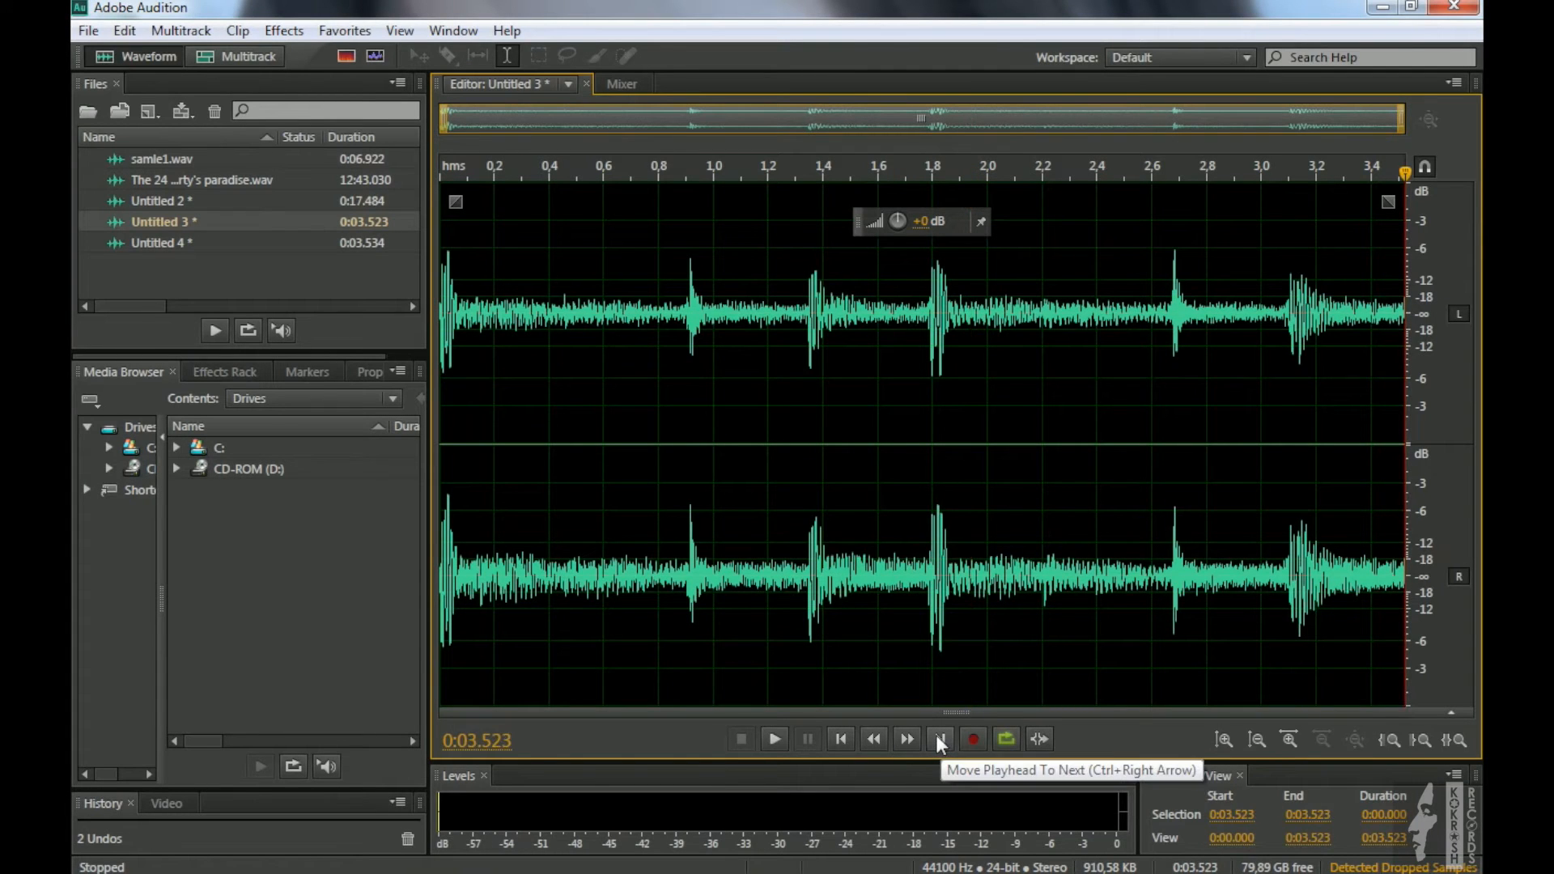
key(ctrl+v)
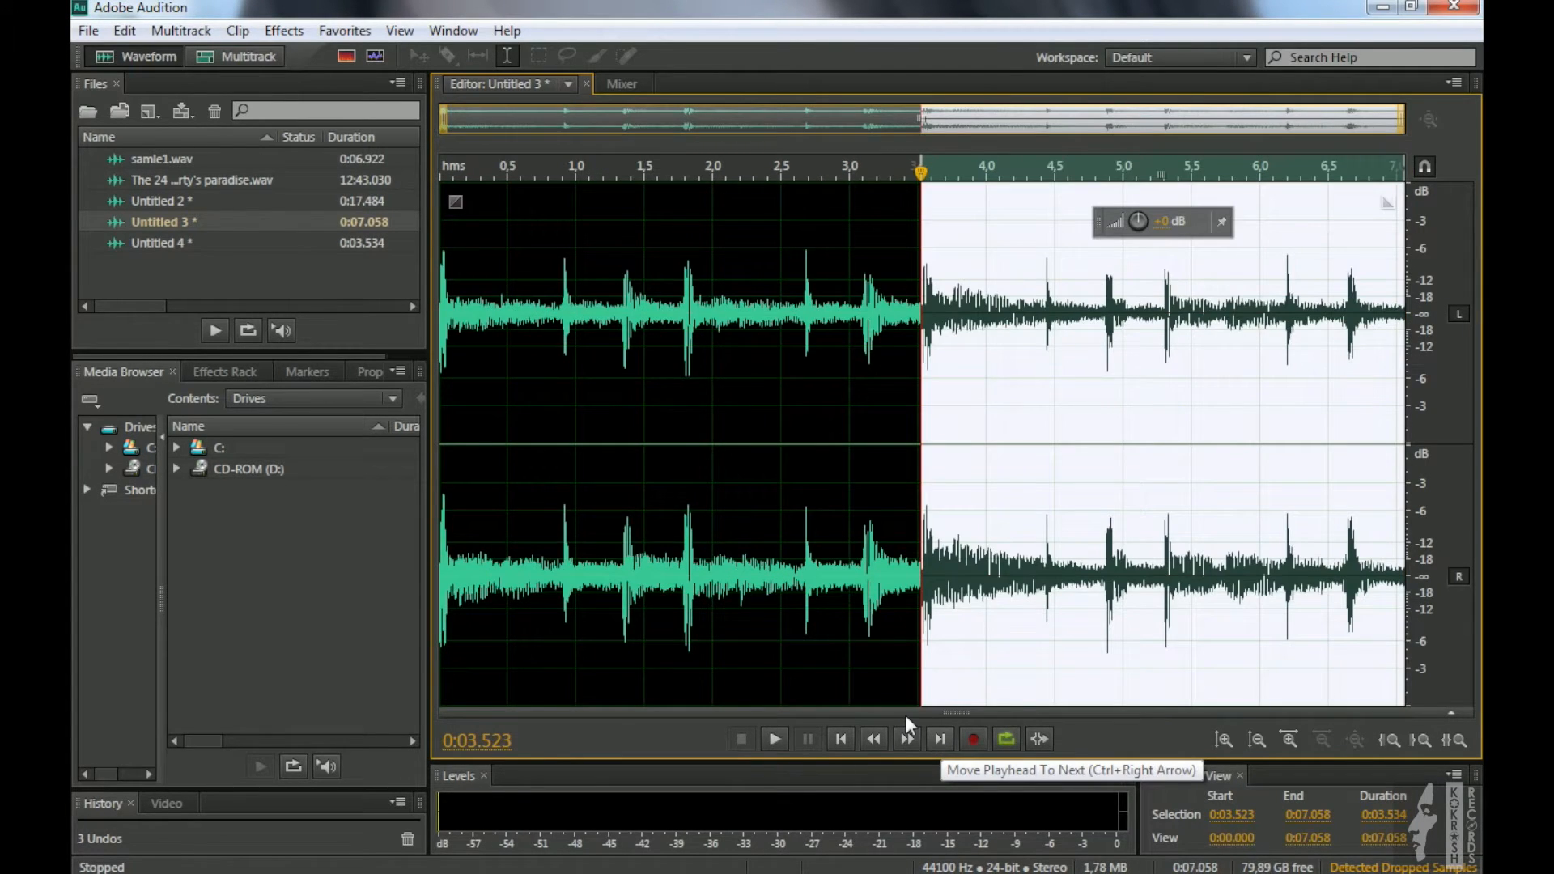
click(762, 502)
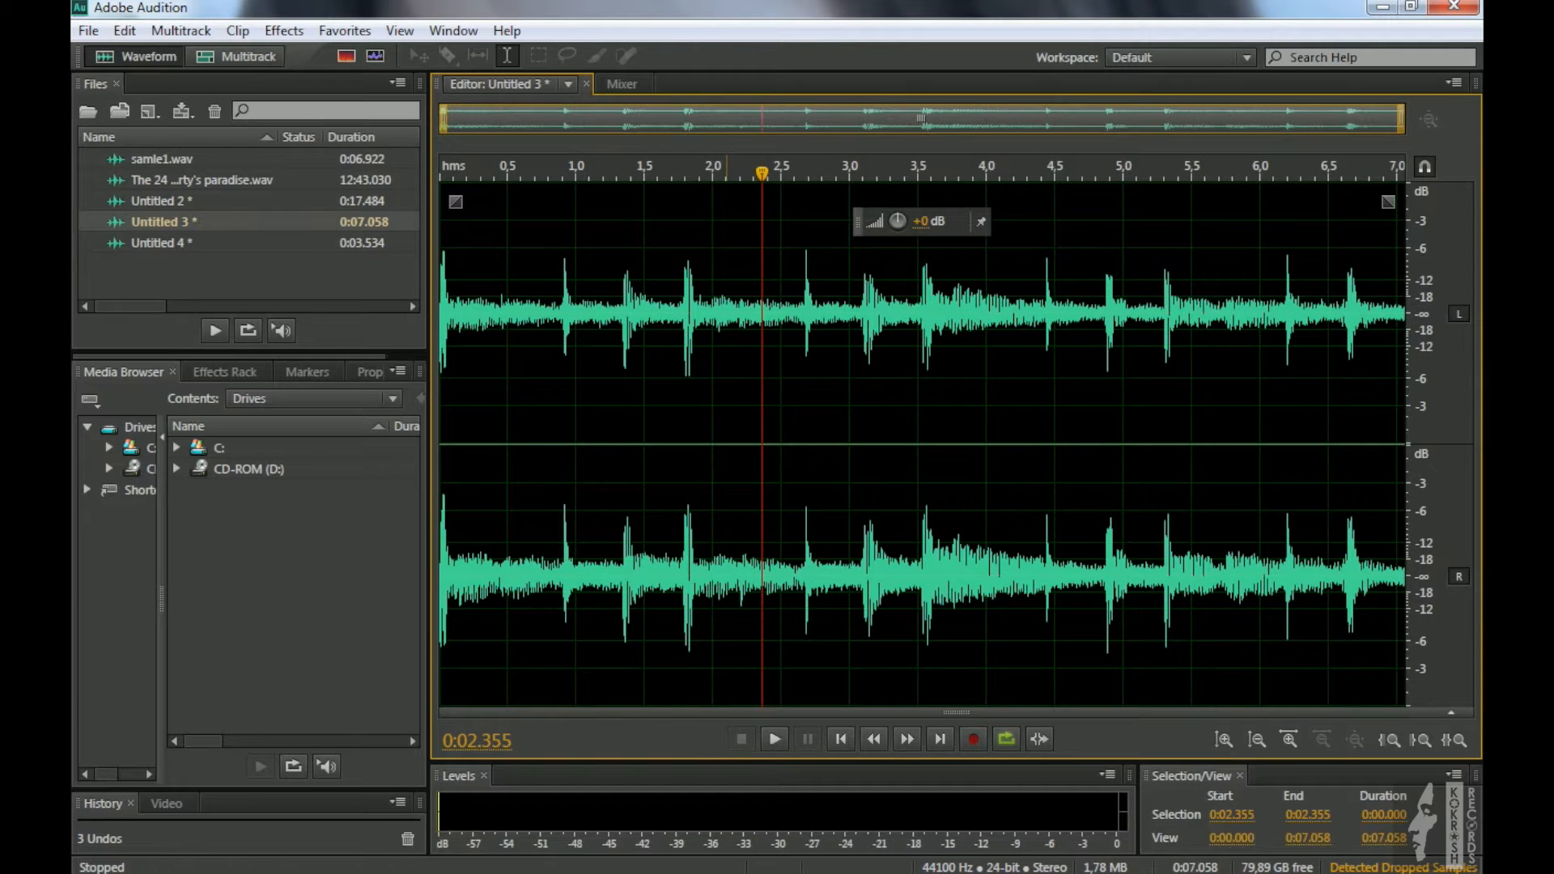
Select the whole combined loop and play it from the start to check how it loops
key(ctrl+a)
click(842, 739)
click(773, 736)
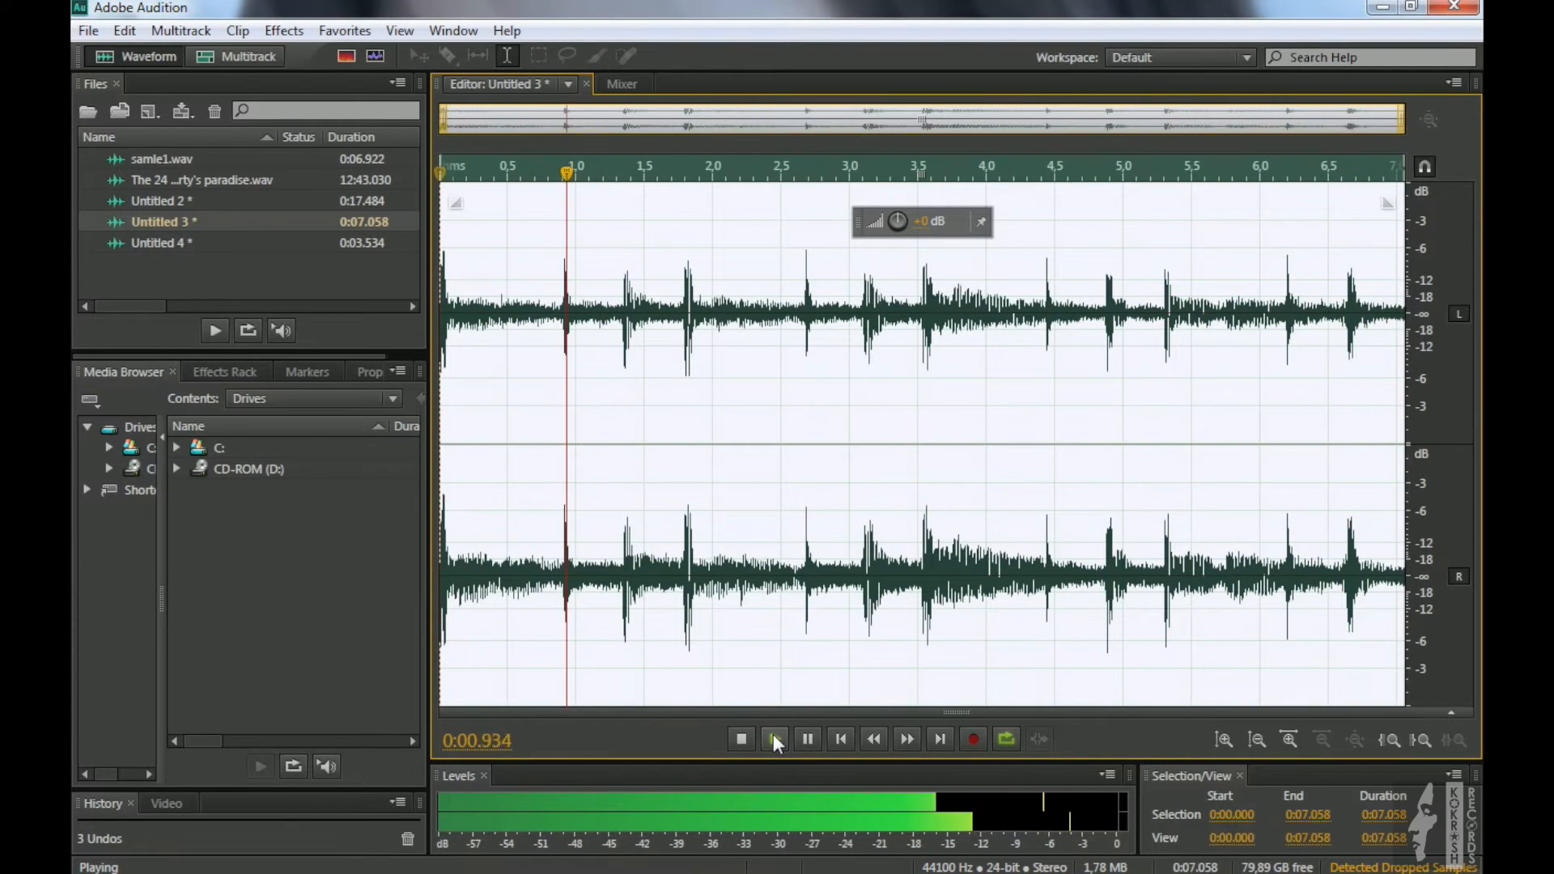
click(774, 734)
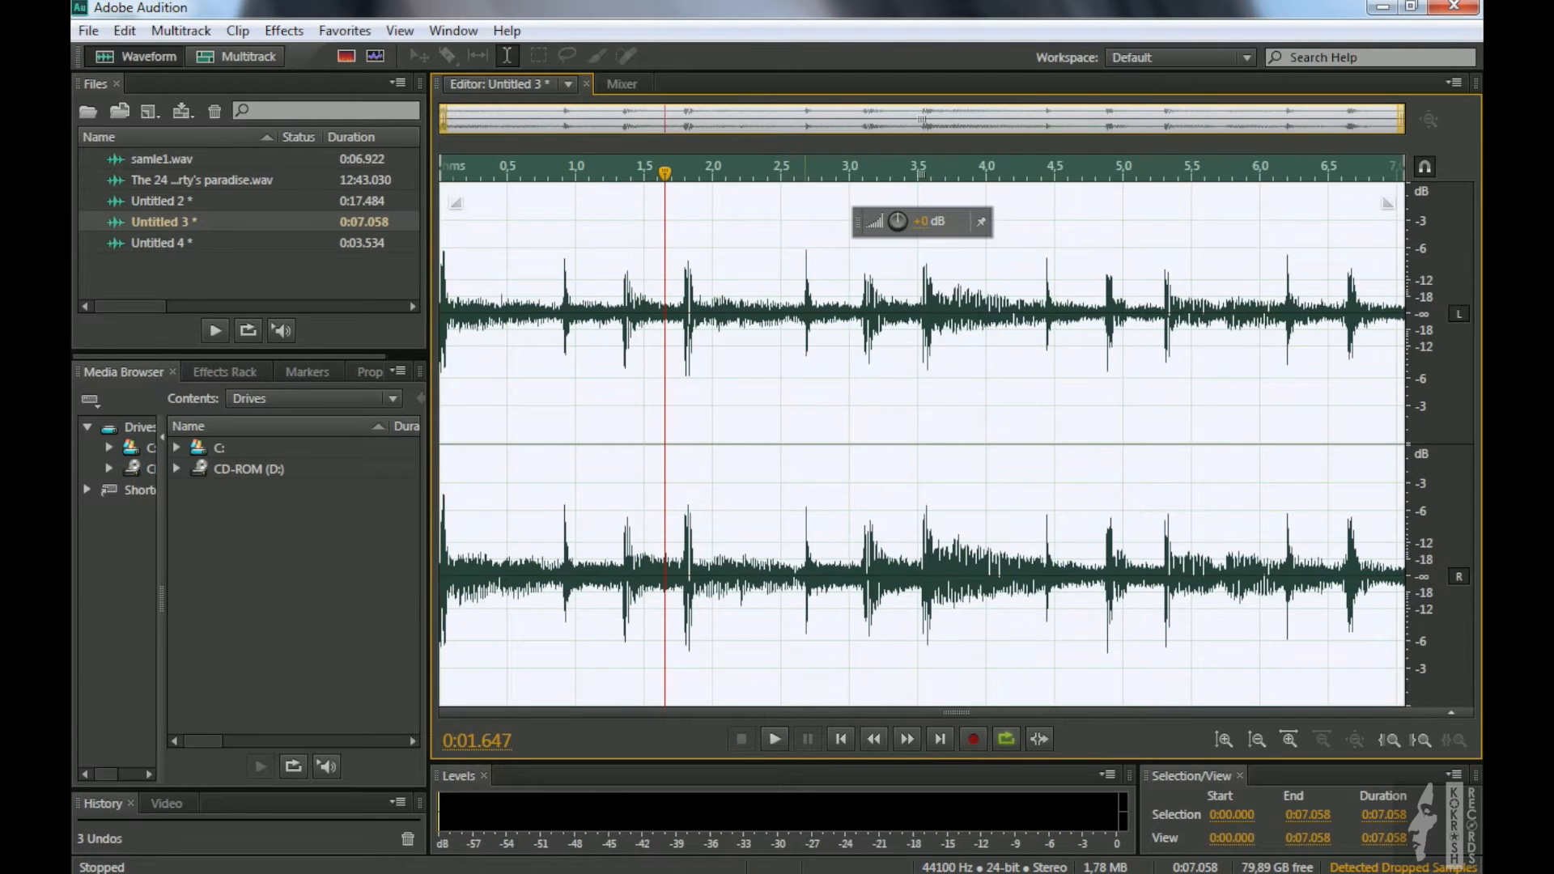
click(576, 437)
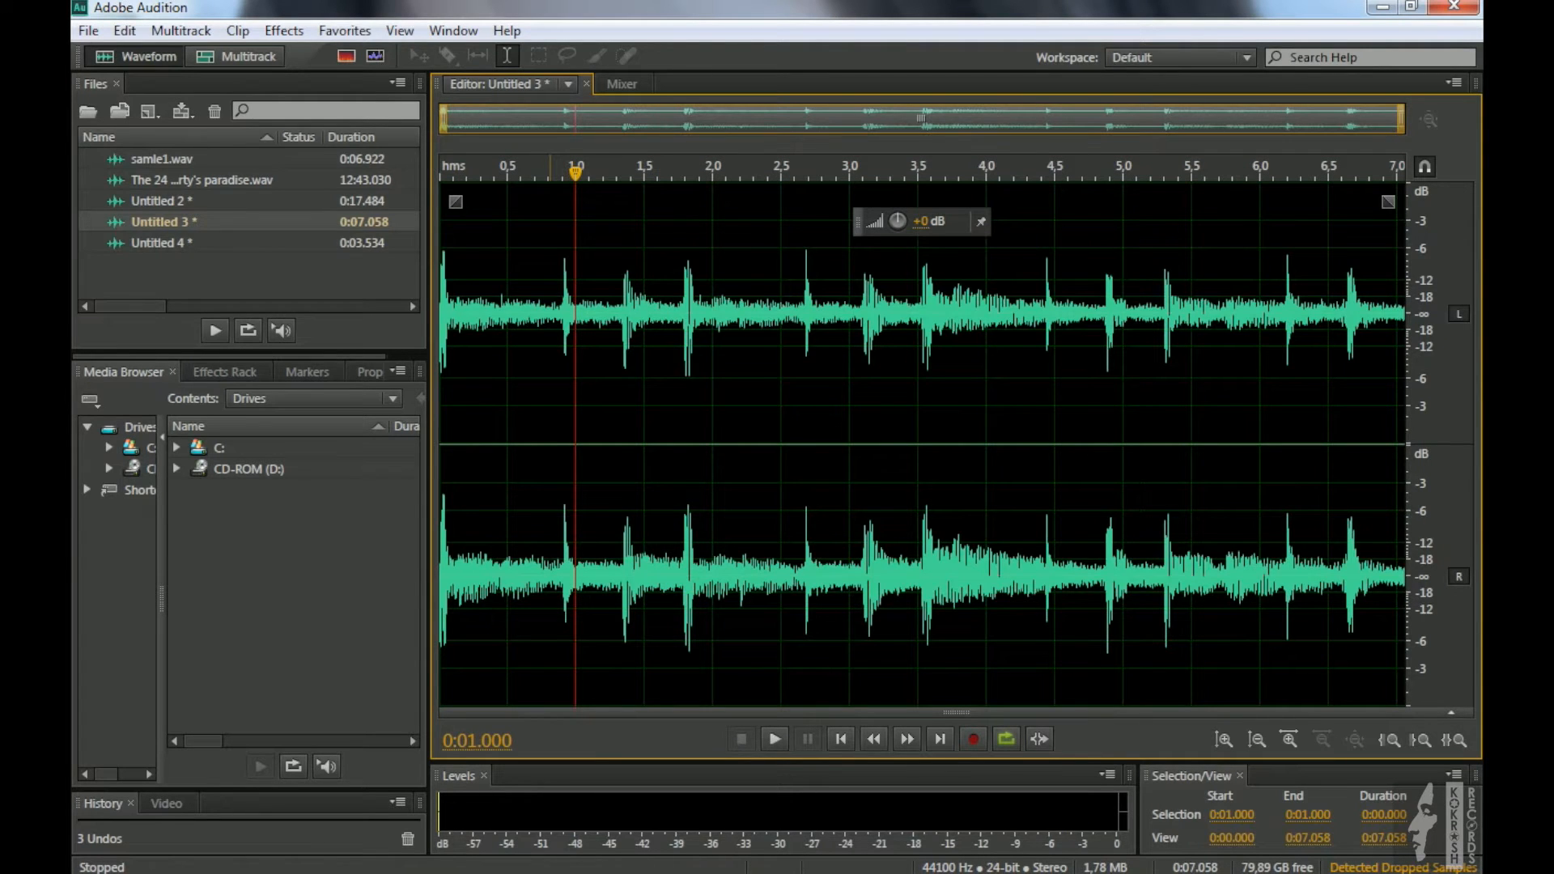
Save the combined loop as sample2.wav in 44100 Hz stereo 24-bit Wave PCM format
click(88, 30)
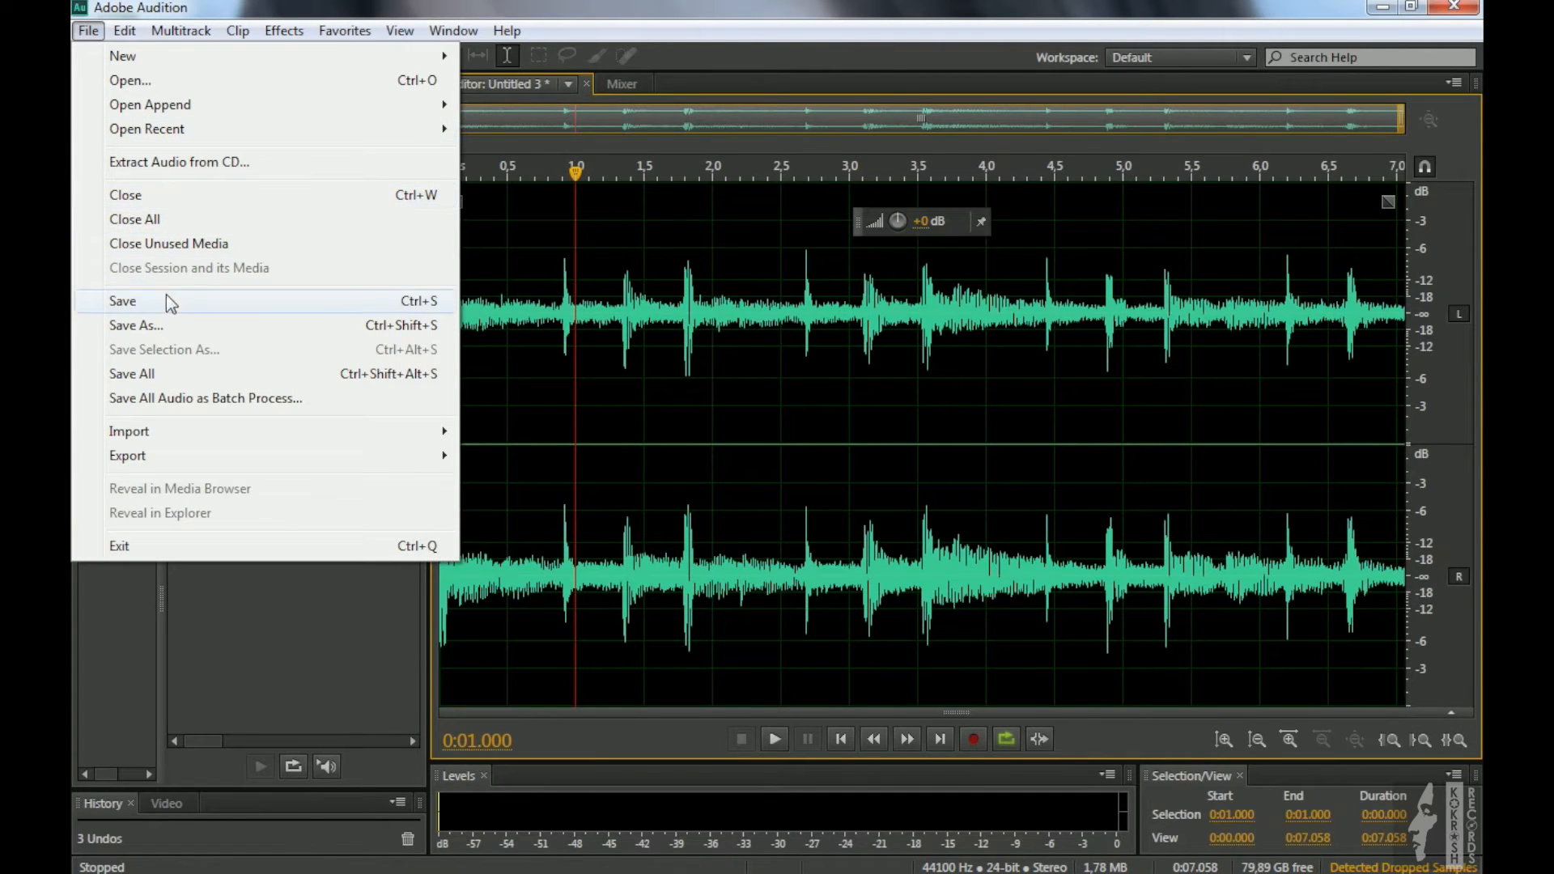
click(166, 324)
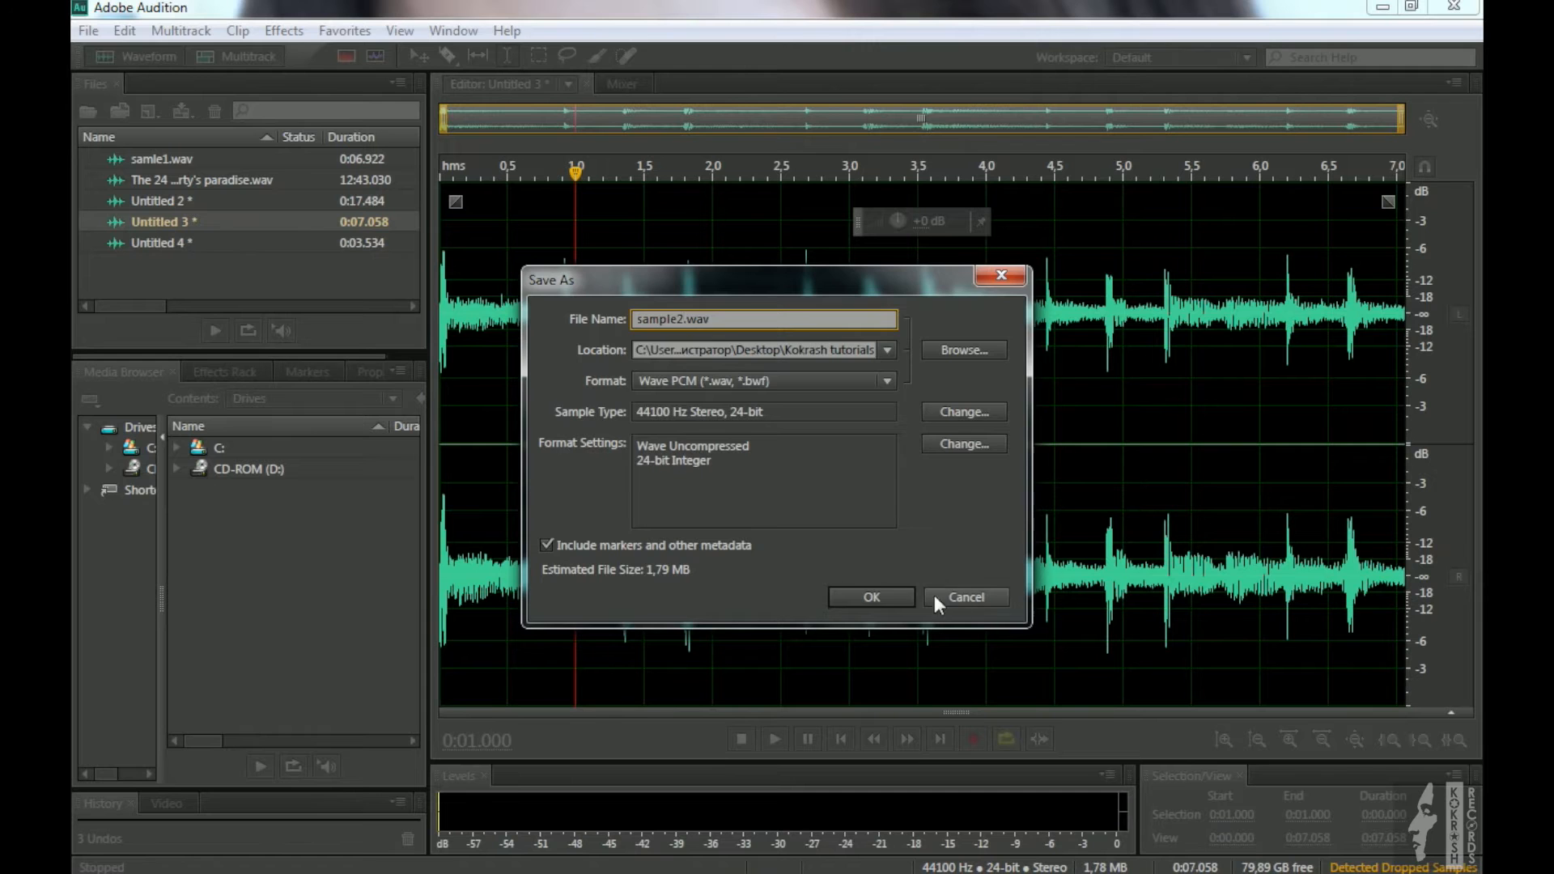
click(877, 594)
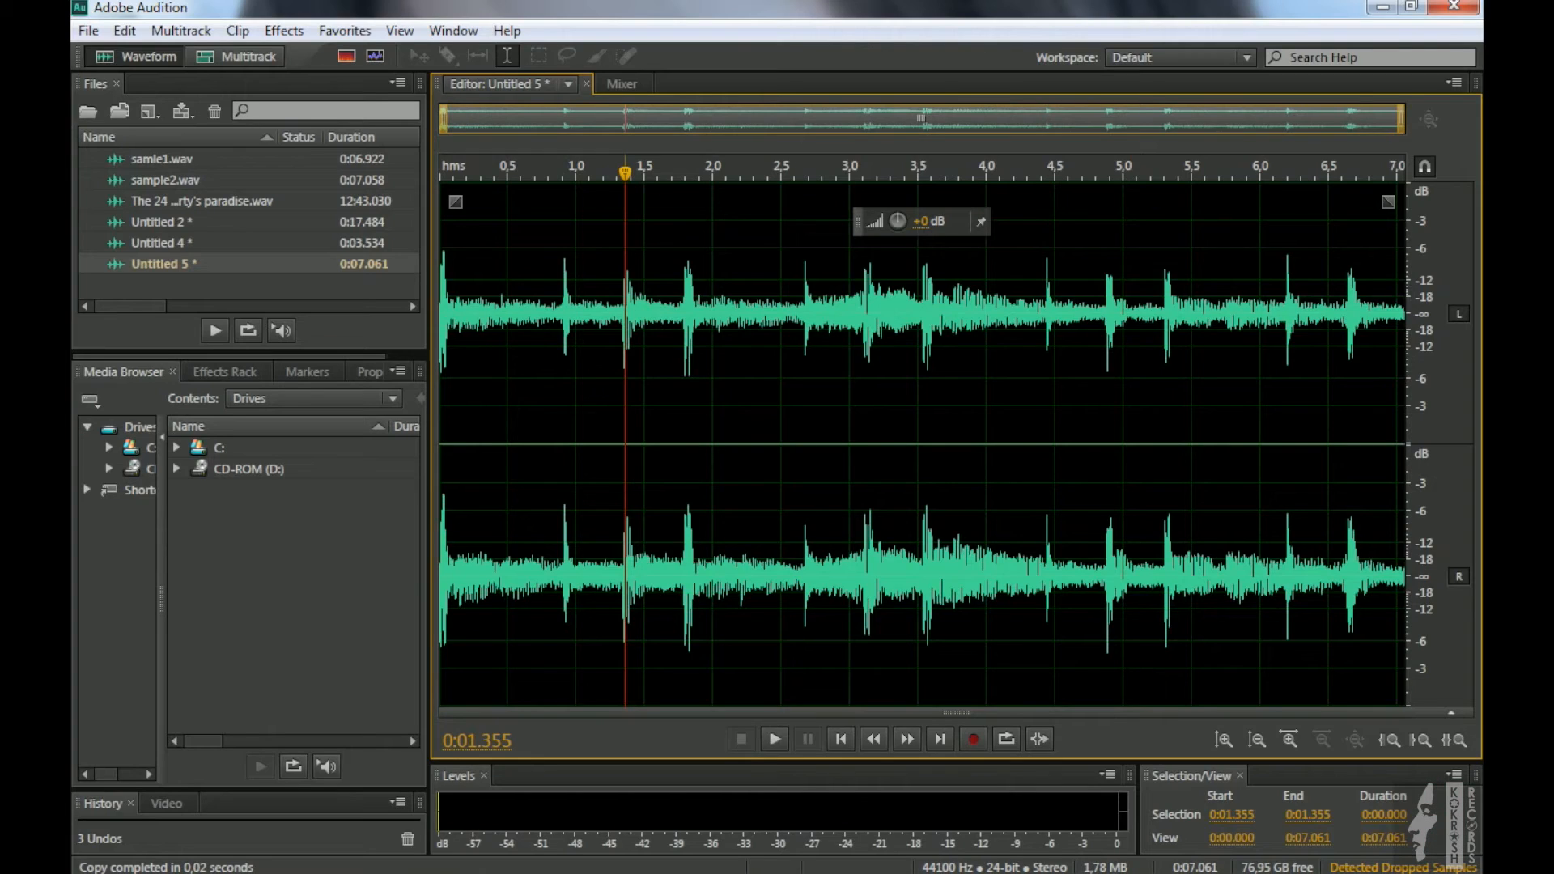
Select all of the unsaved loop variation and play it in a loop to check it
key(ctrl+a)
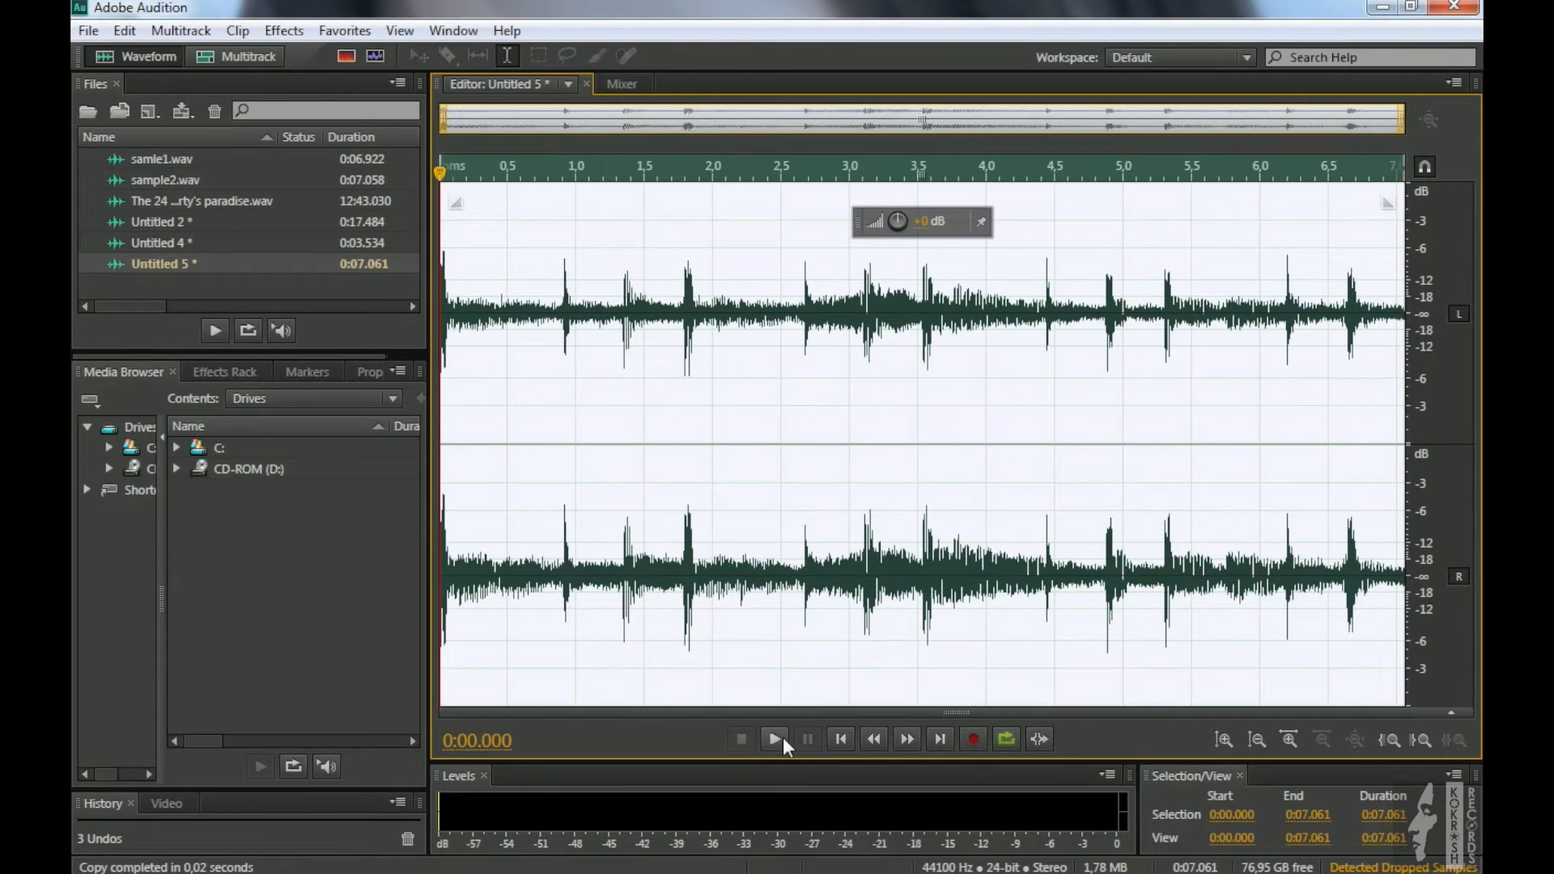
click(783, 737)
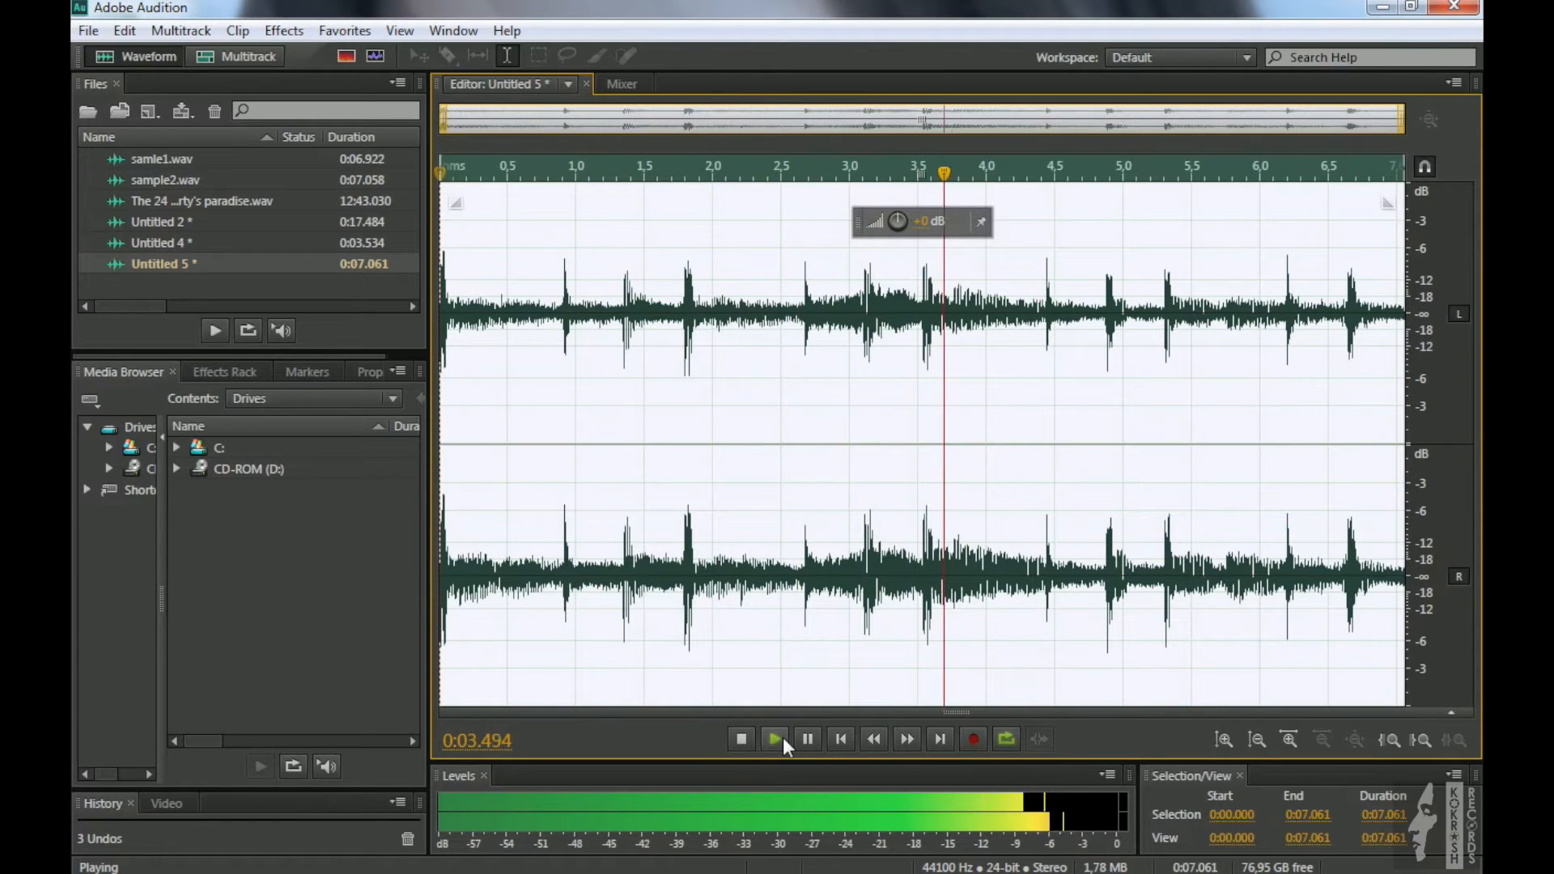
click(783, 738)
Save the loop variation as sample3.wav in 44100 Hz stereo 24-bit Wave PCM format and clear the selection
click(88, 31)
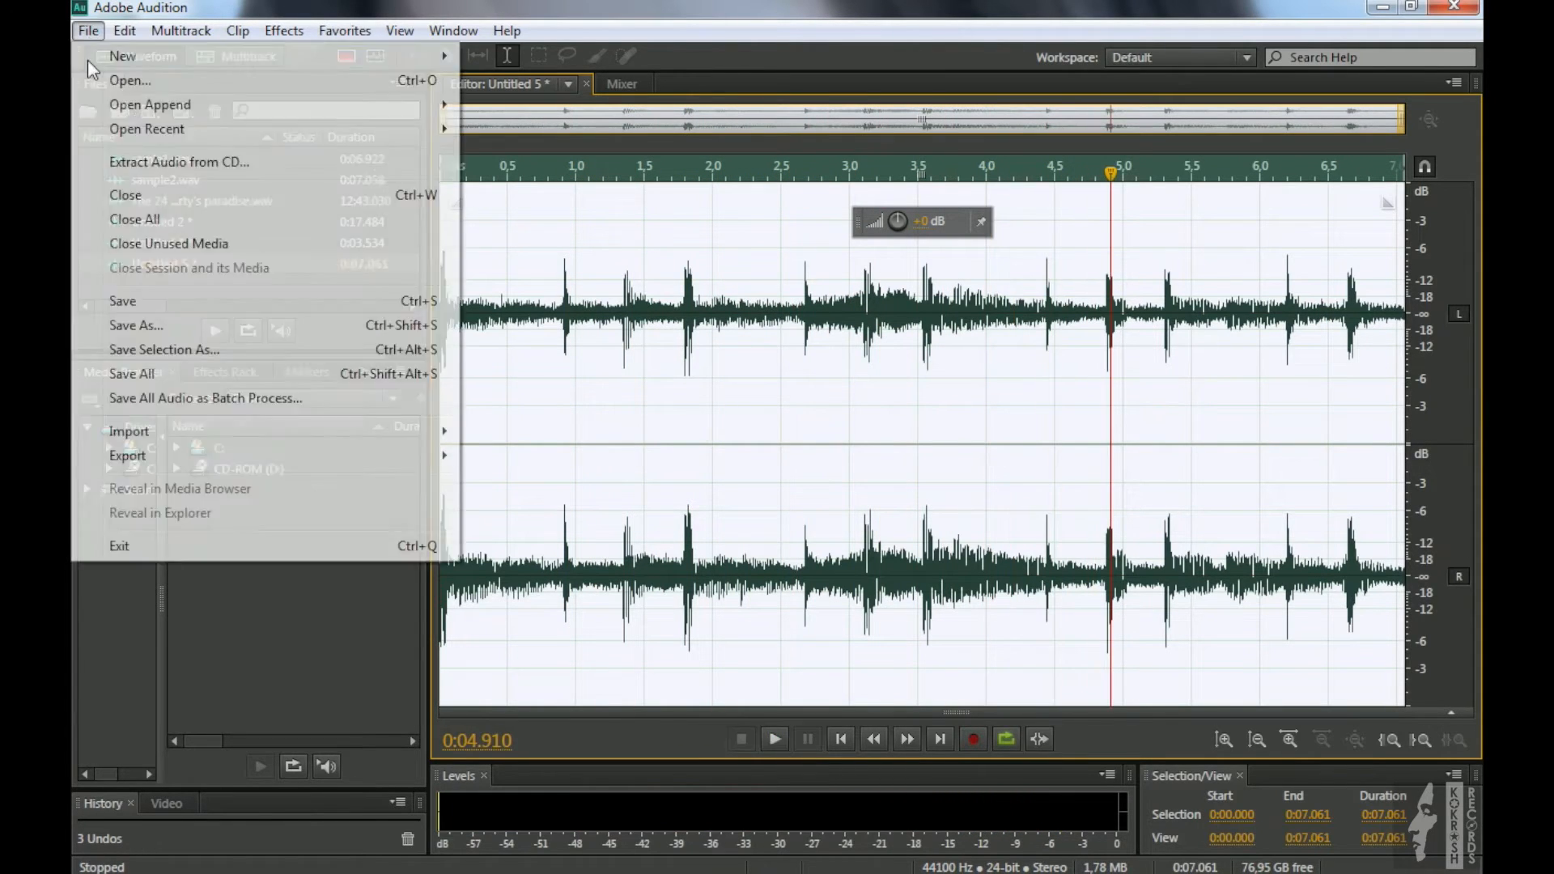
click(169, 325)
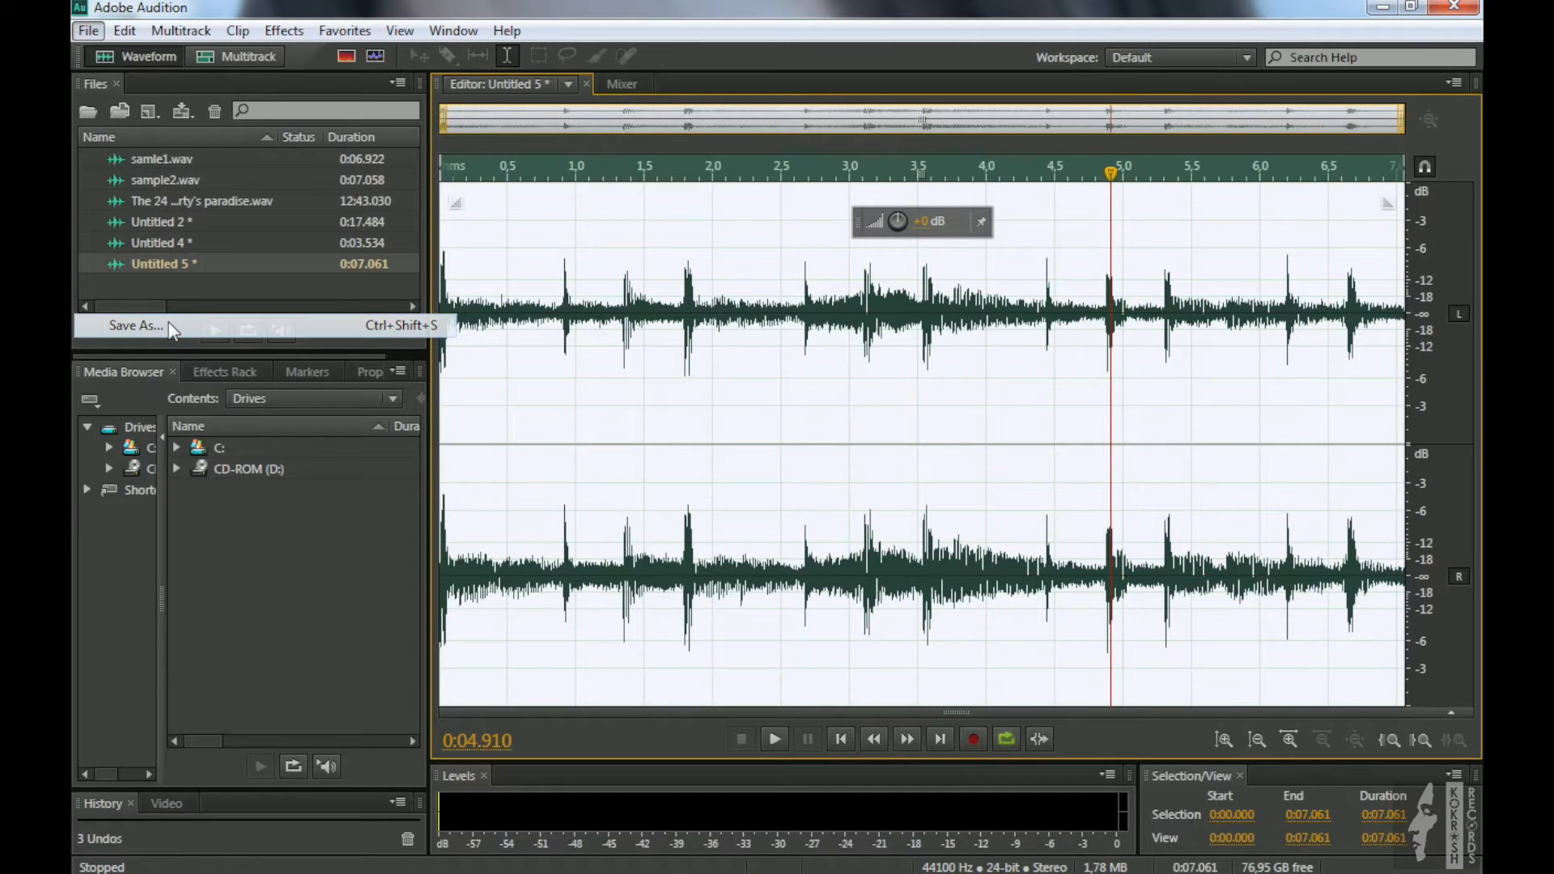
text(sample3.wav)
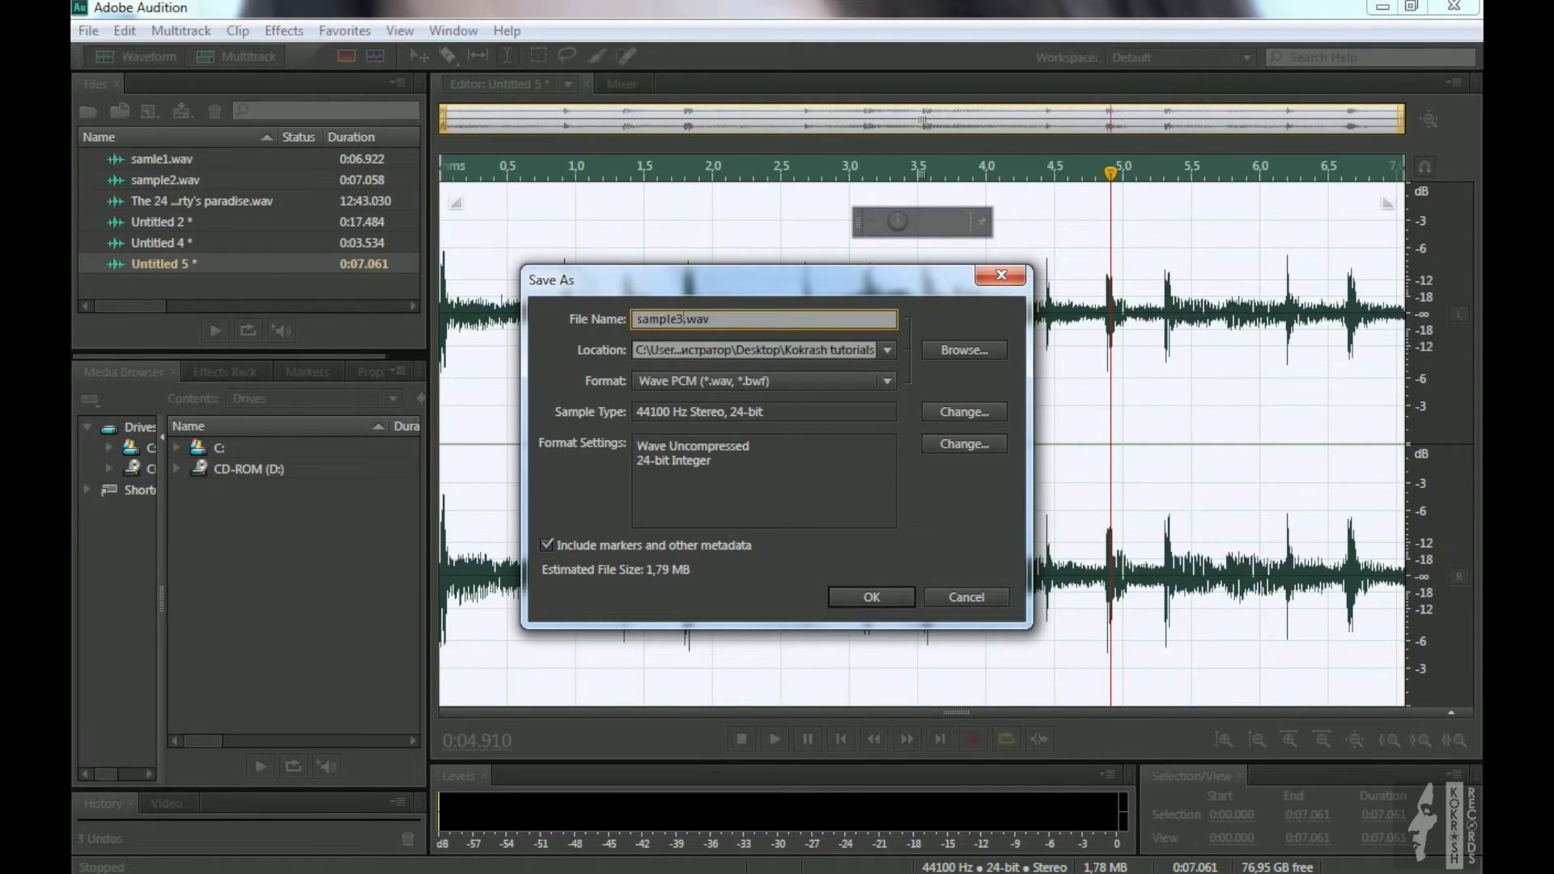
click(872, 597)
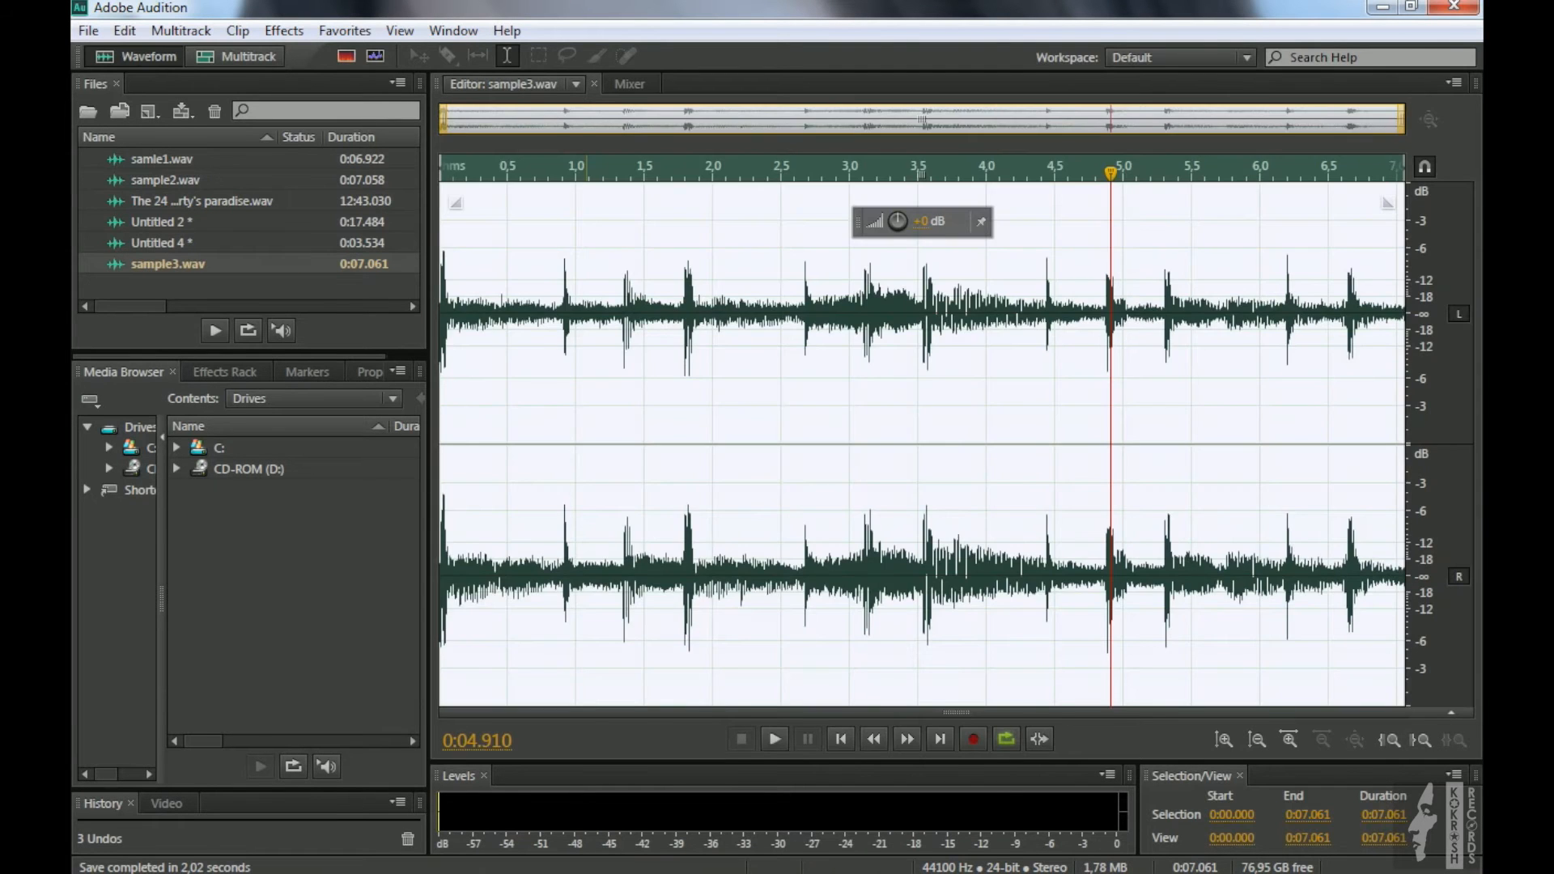
click(608, 518)
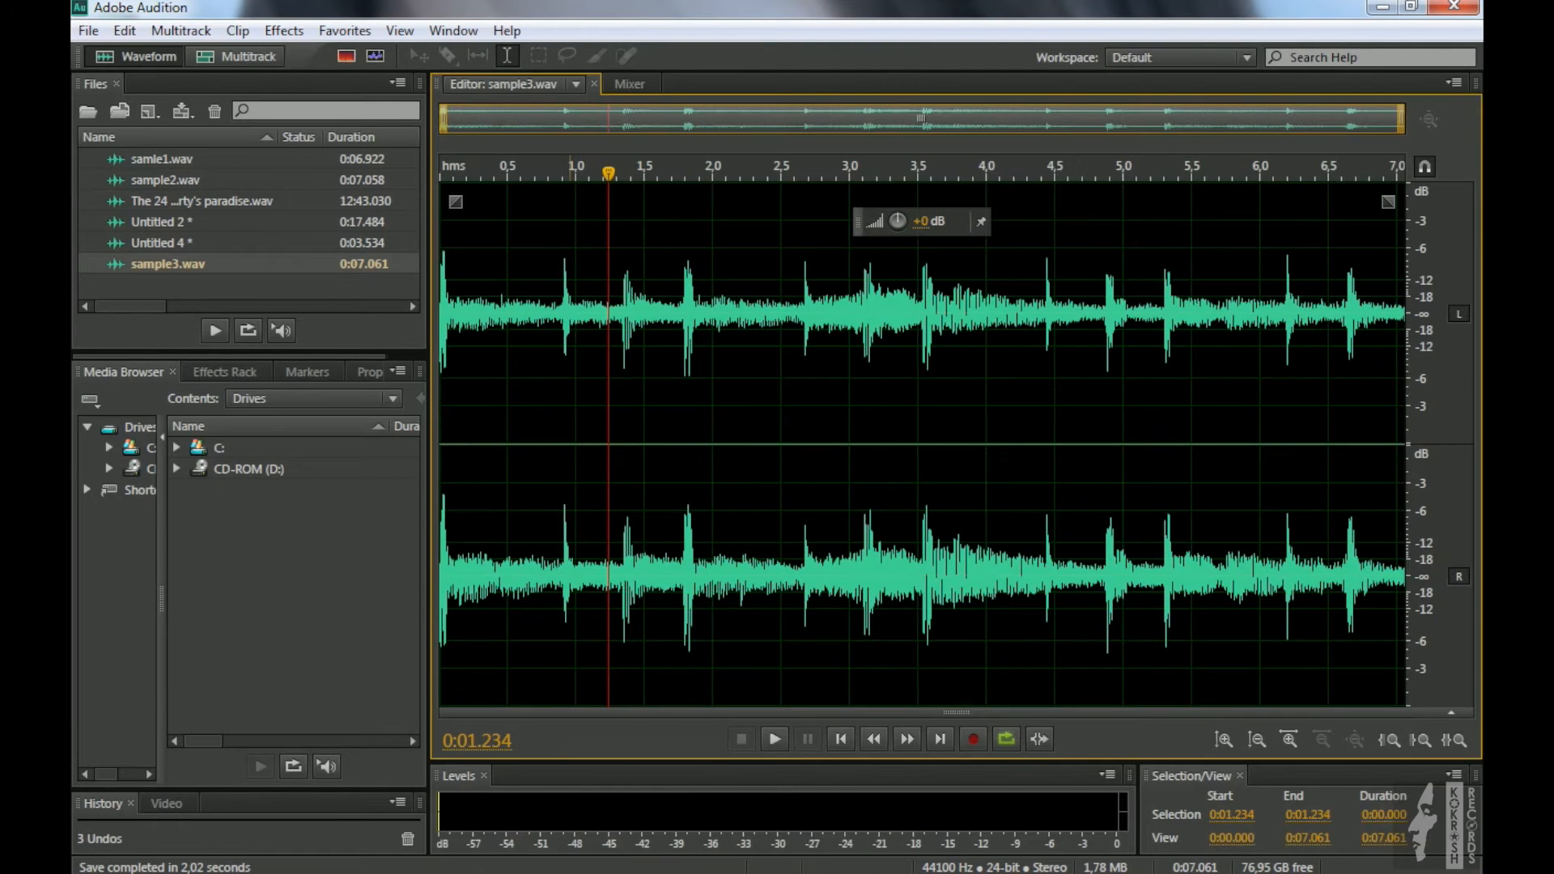
Close all open audio files without saving the untitled ones, and exit Adobe Audition
right_click(187, 162)
click(340, 281)
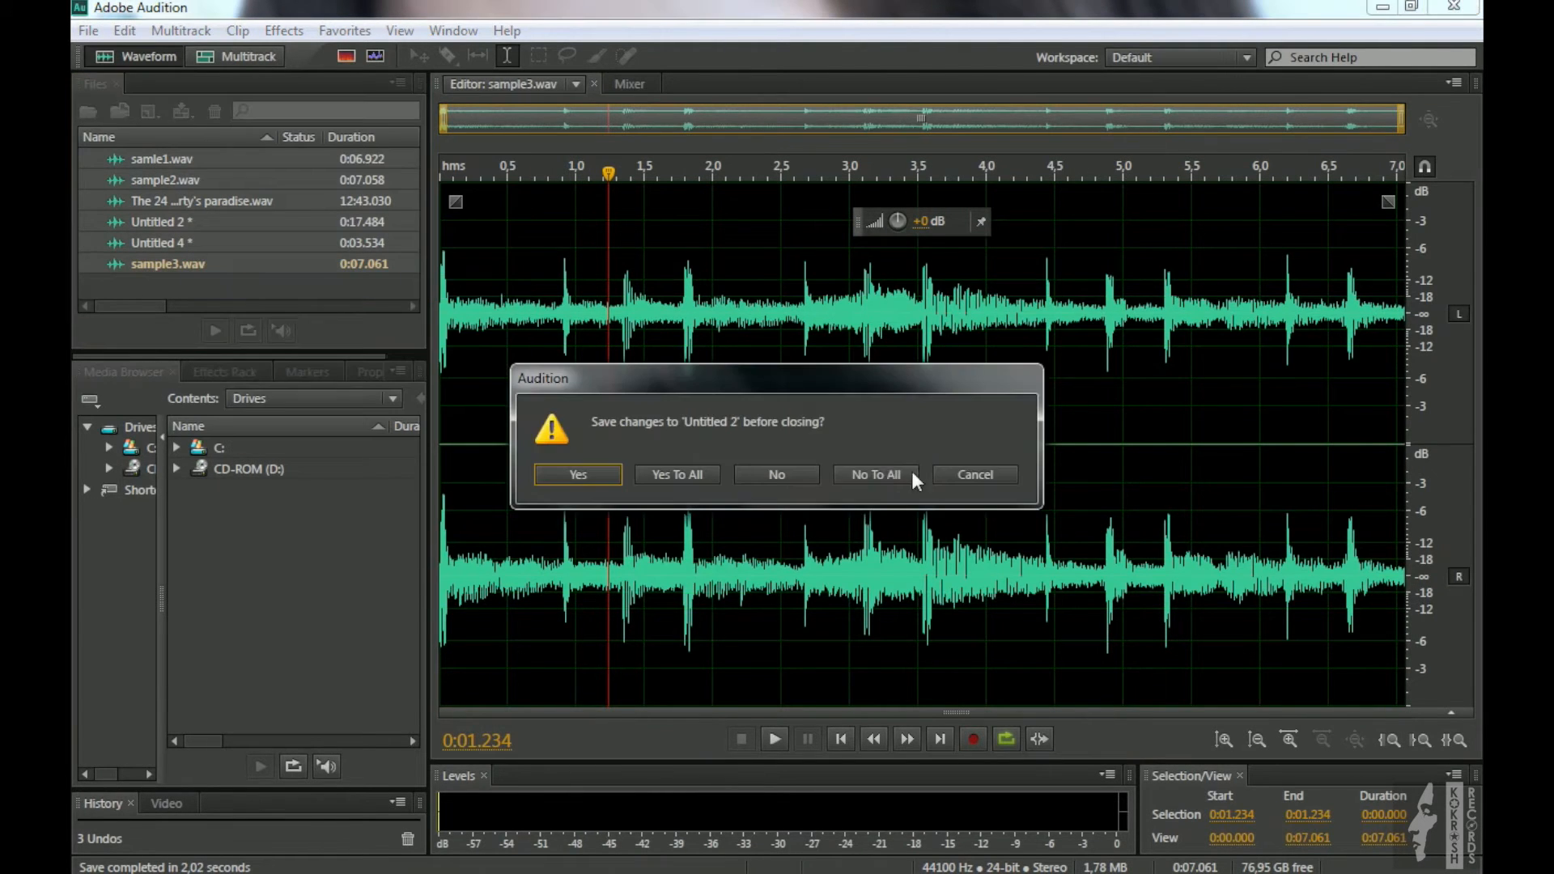
click(886, 473)
click(88, 30)
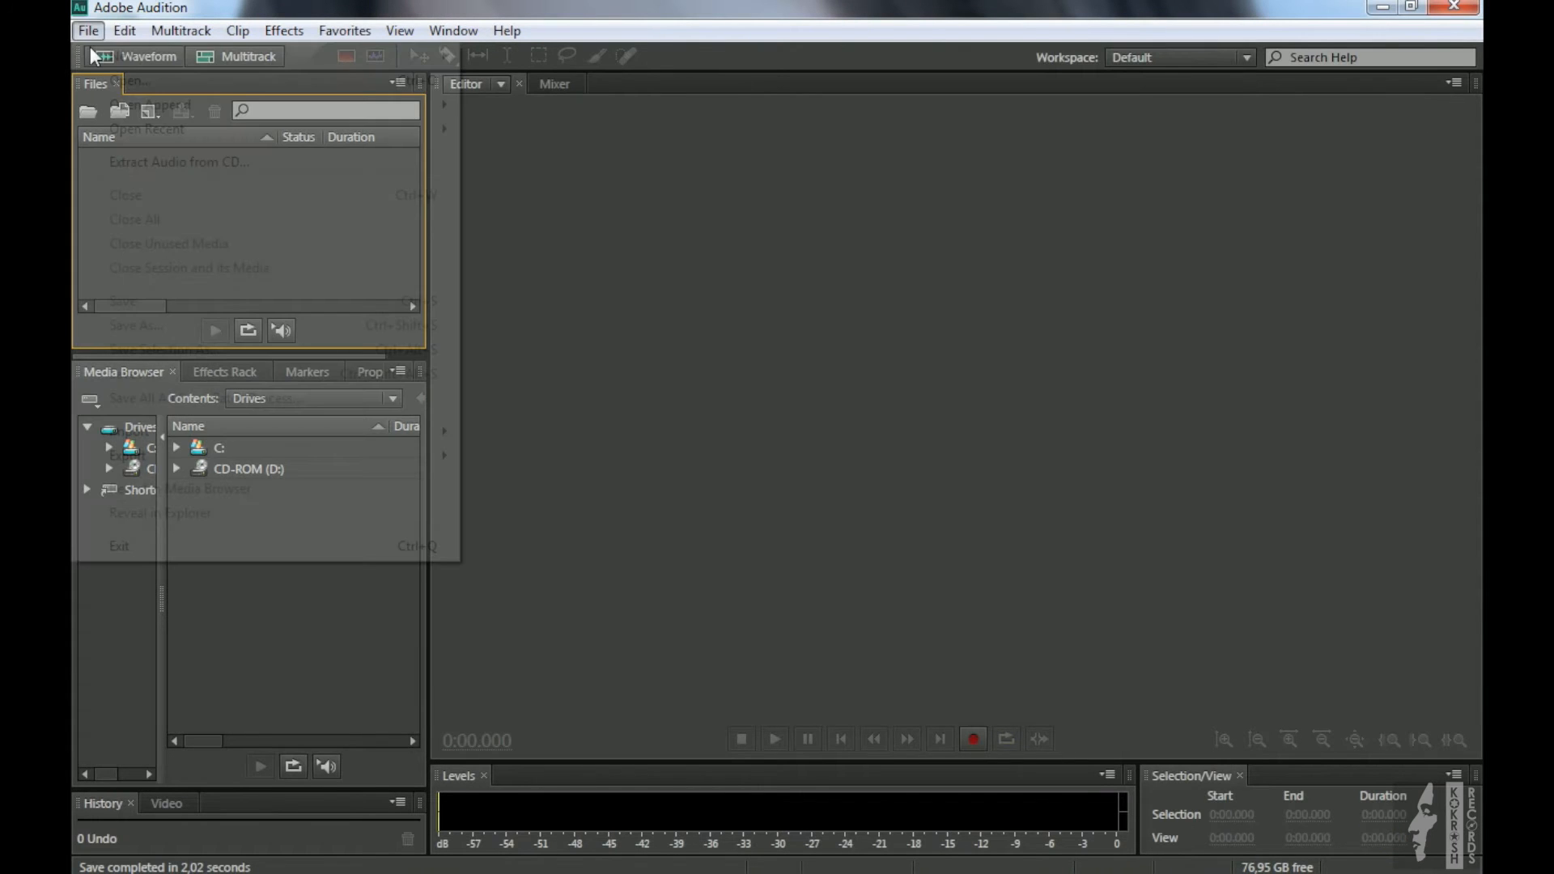
click(136, 546)
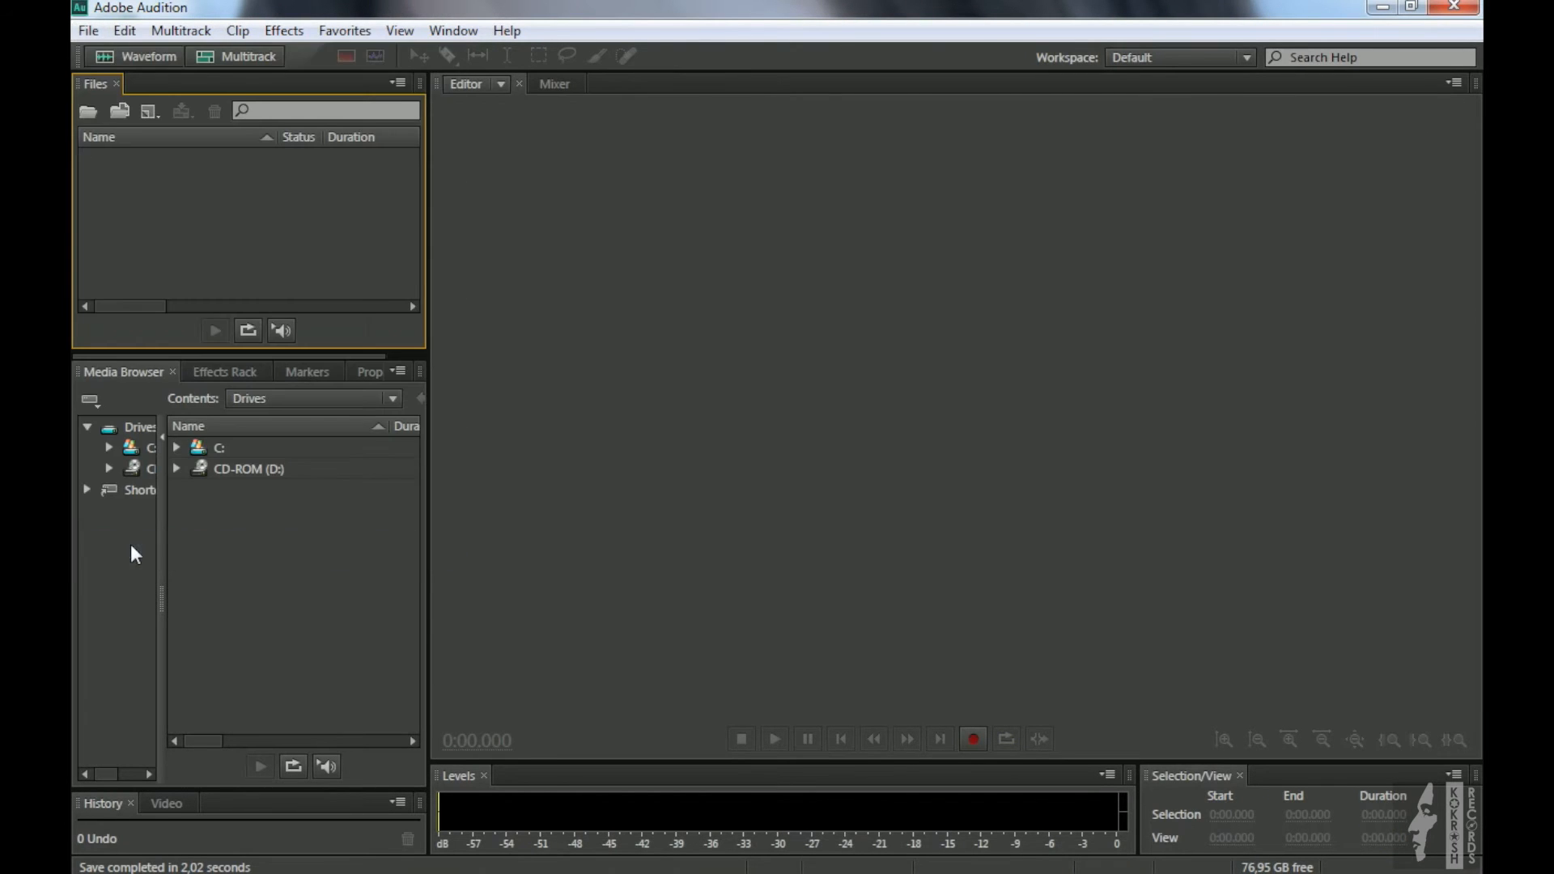
Switch to FL Studio, narrow the channel rack to 16 steps and insert a Fruity slicer channel above Snare
click(394, 864)
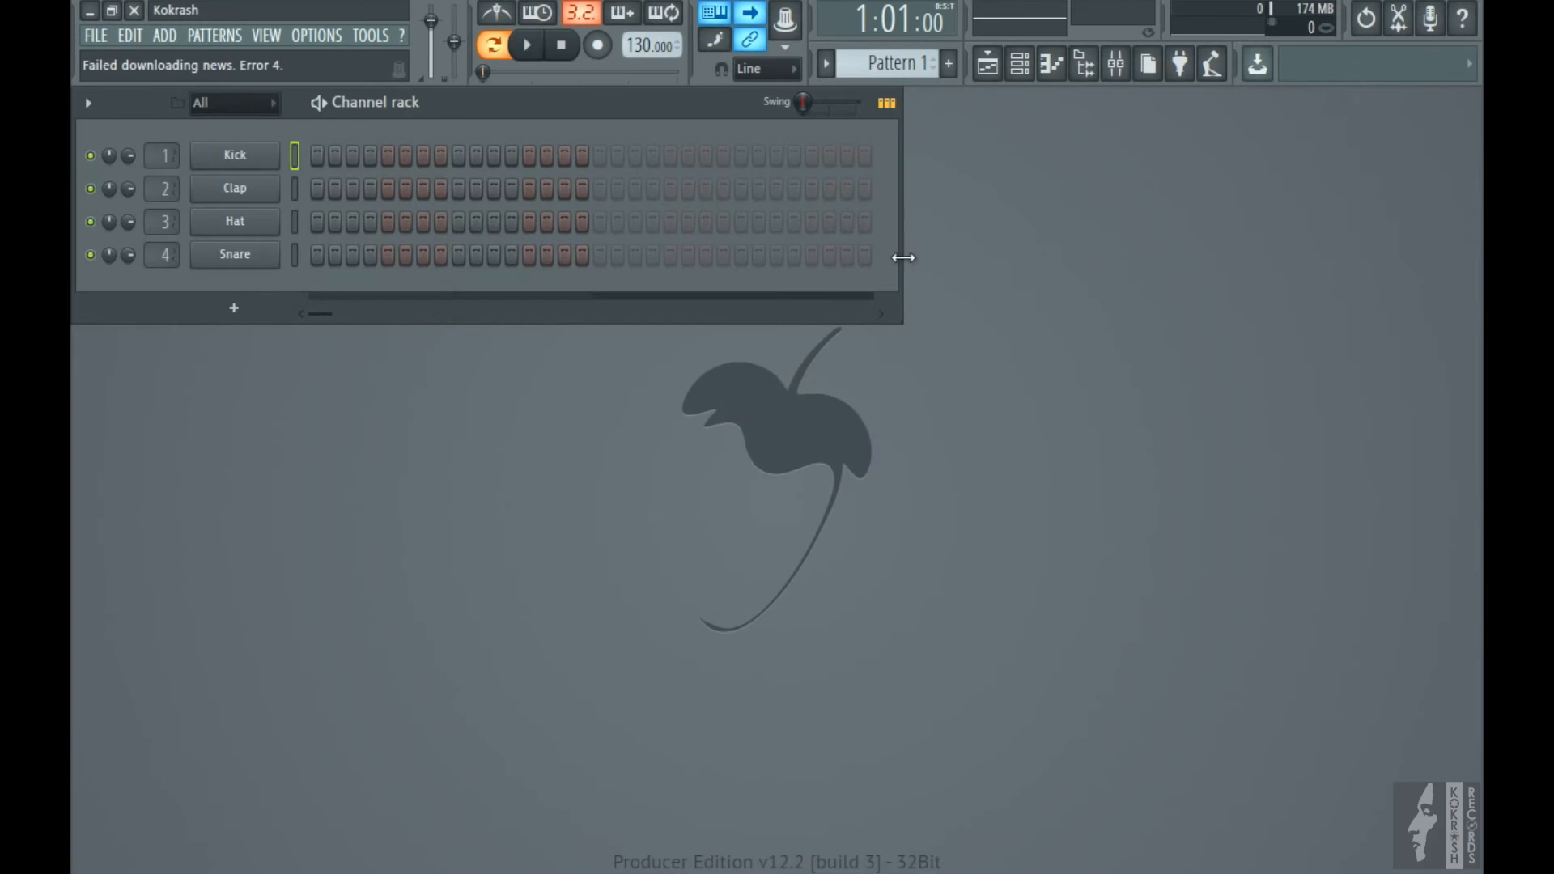
drag(844, 269, 636, 269)
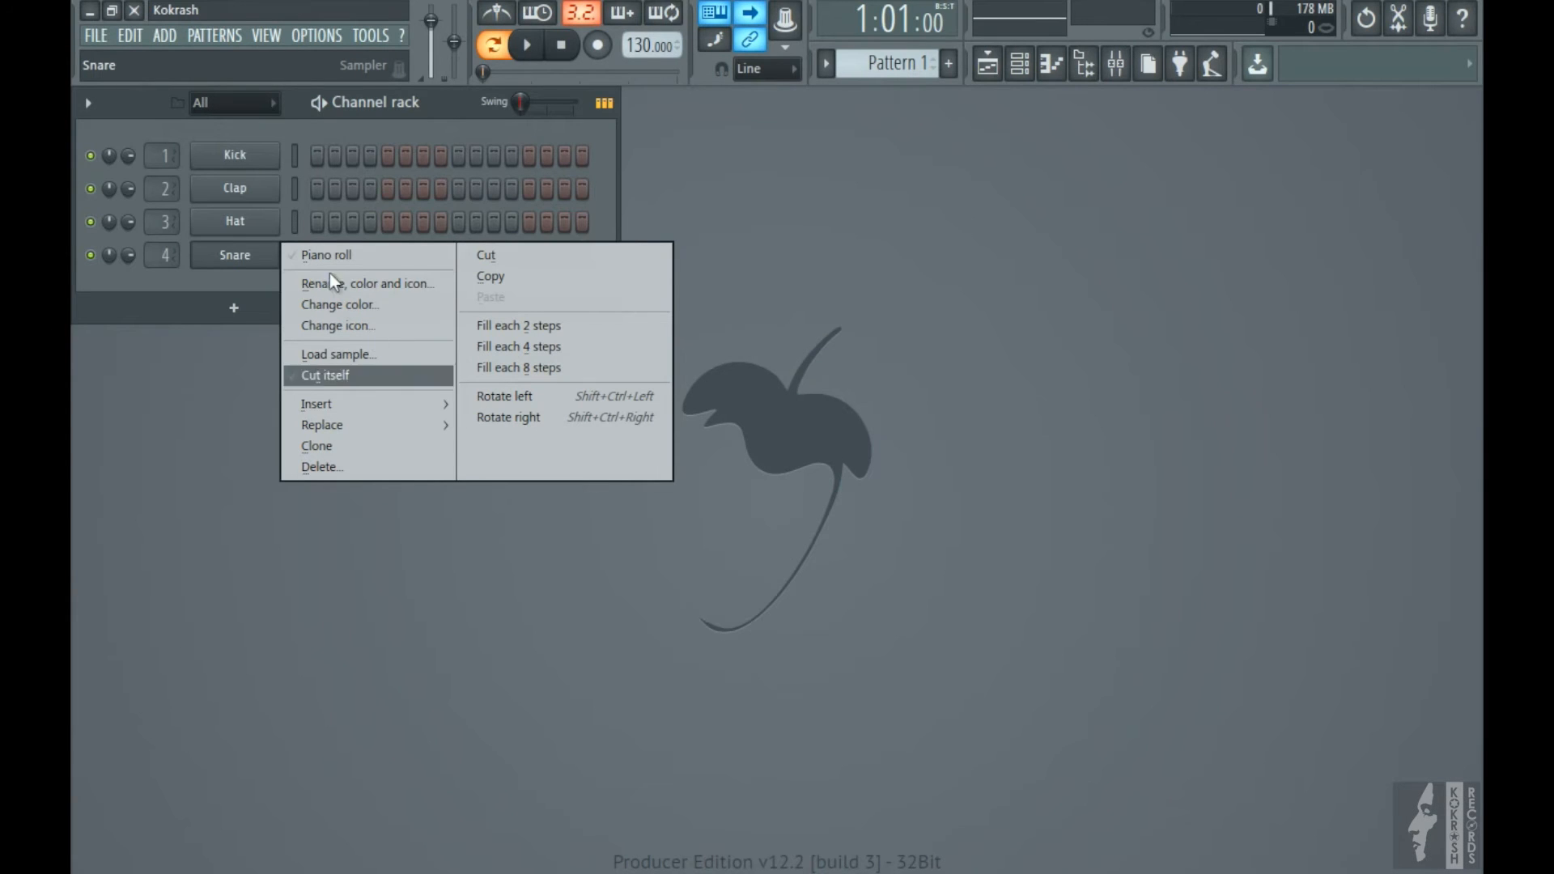
mouse_move(419, 405)
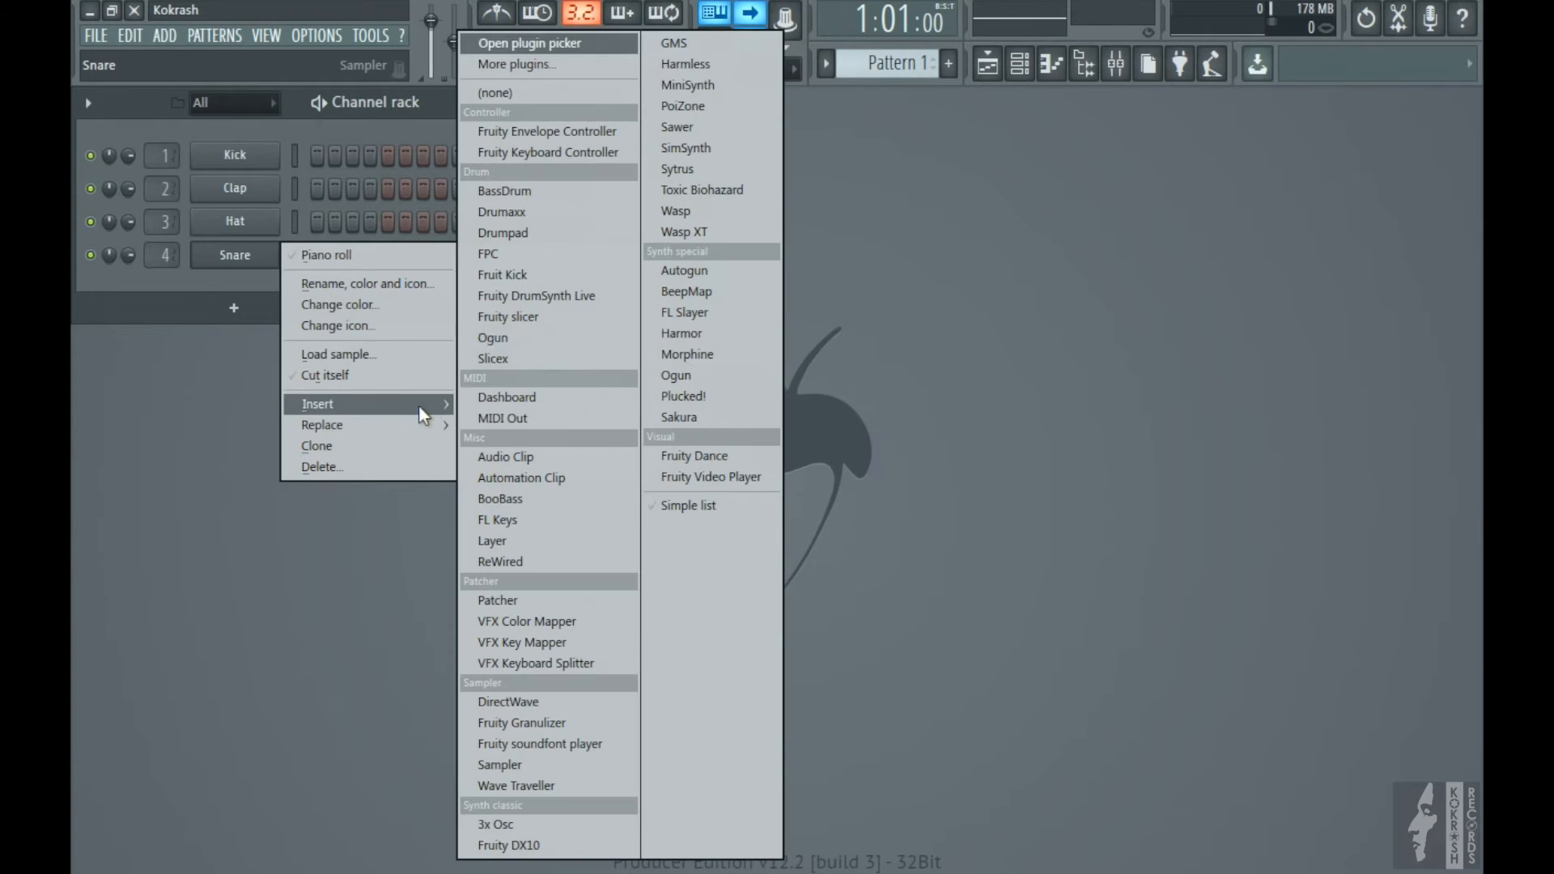
click(557, 317)
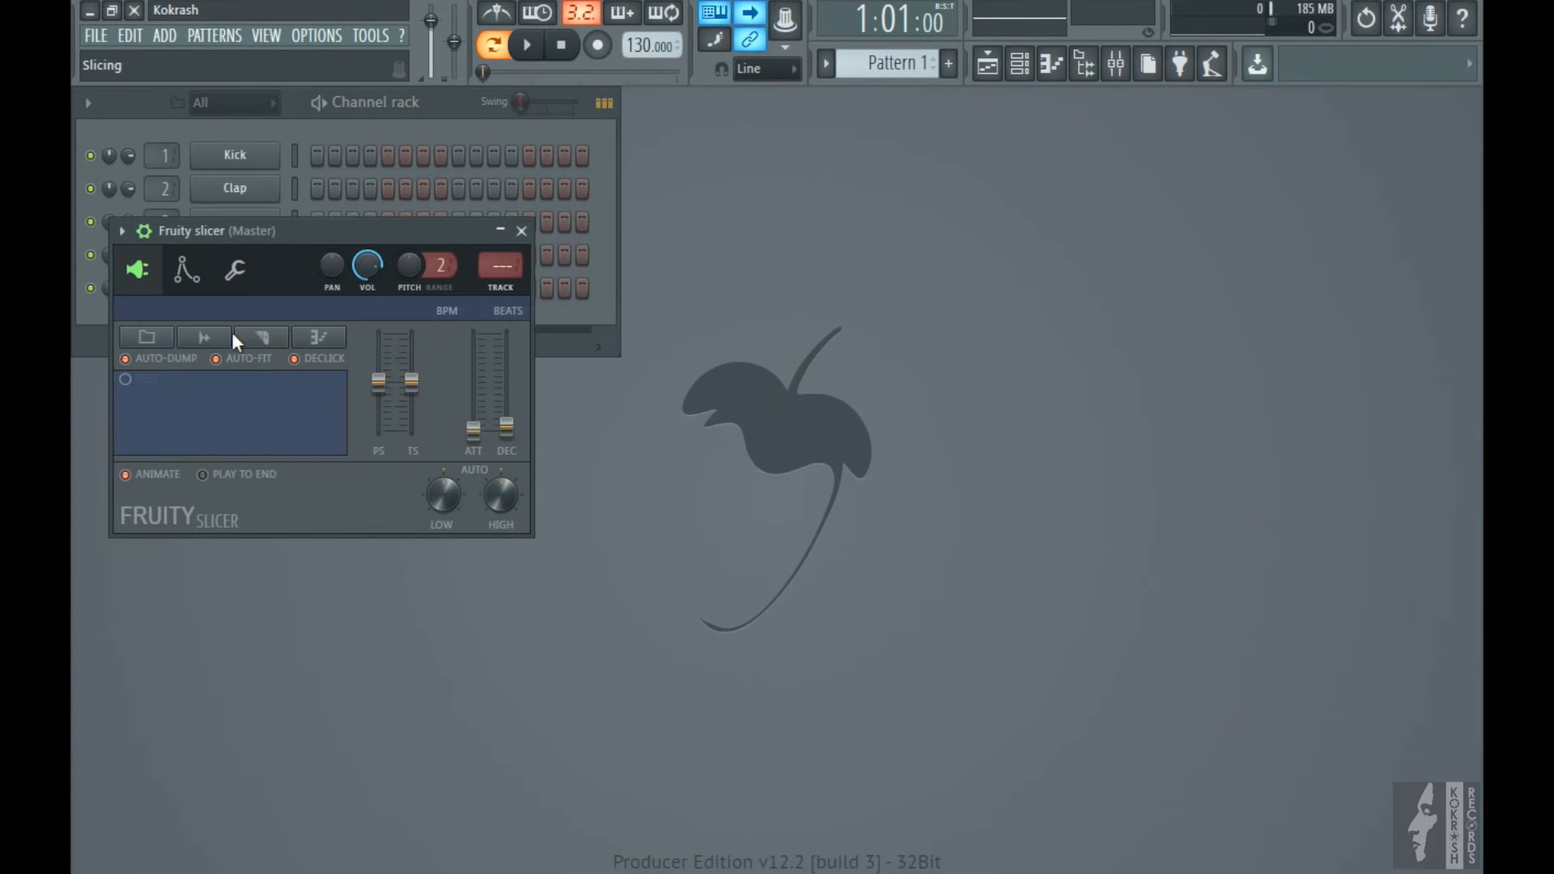
Load sample2 from the Kokrash tutorials folder into the Fruity slicer
click(204, 336)
click(222, 359)
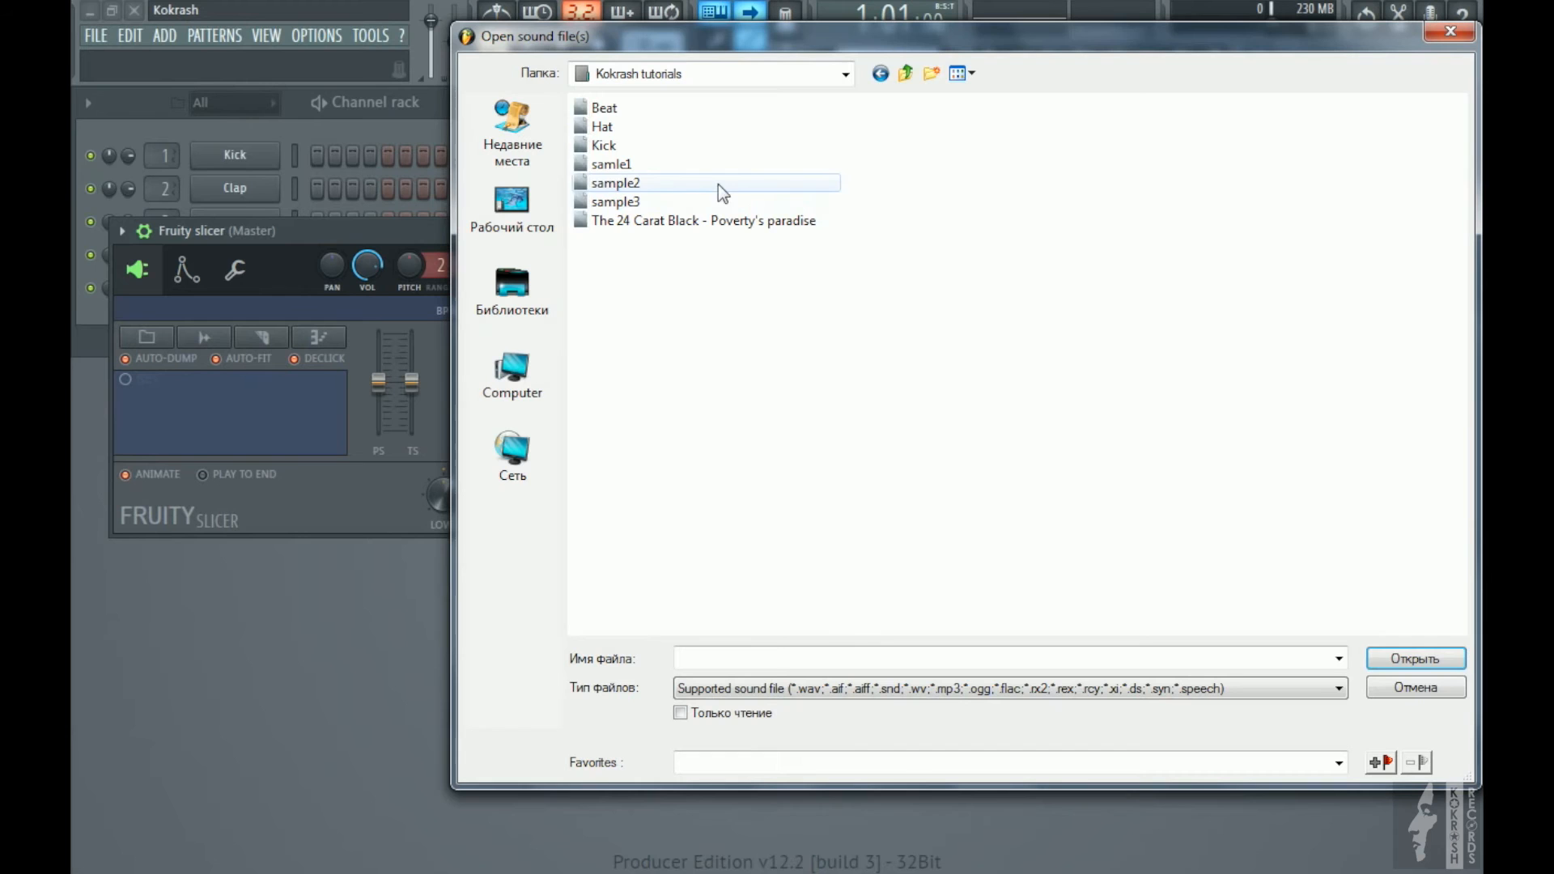
double_click(613, 191)
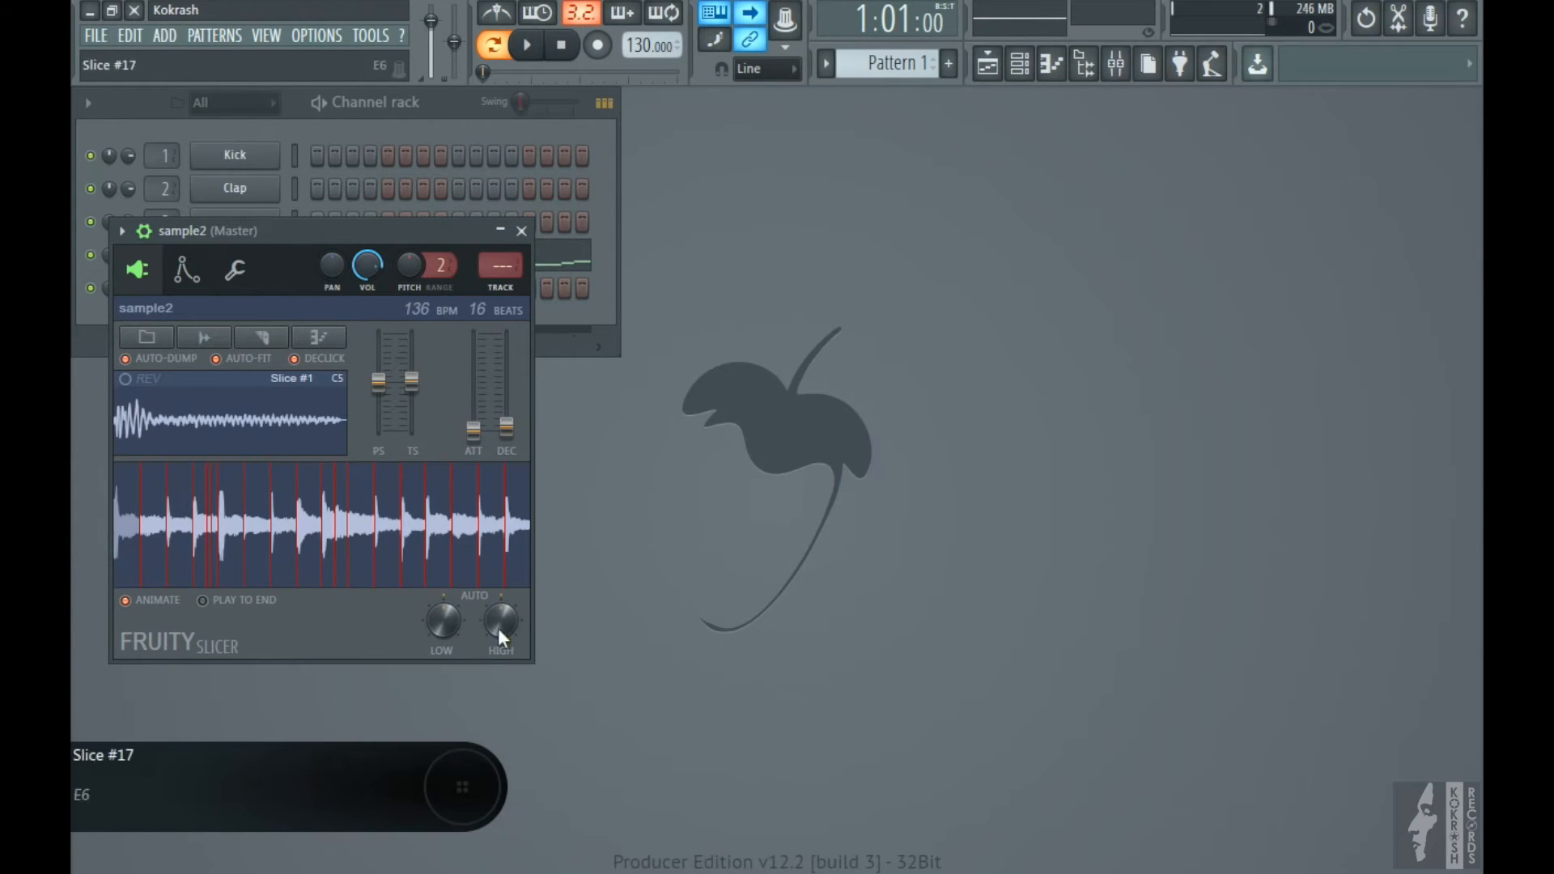
Remove the automatic slices from sample2 with the auto-slicing thresholds and match the project tempo to its 68 BPM
drag(499, 629, 498, 620)
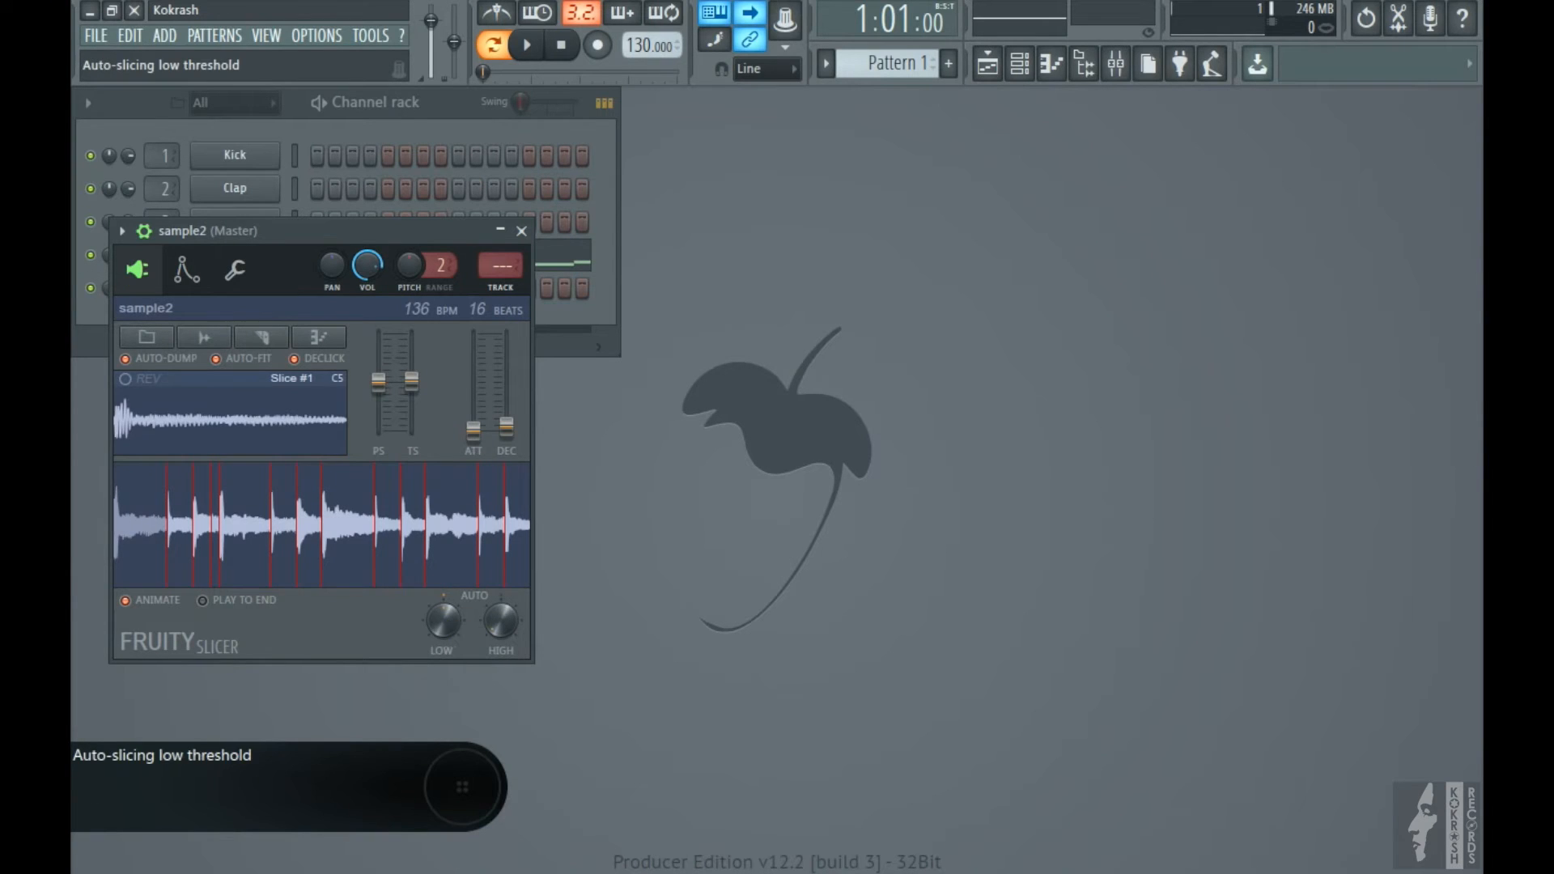
drag(443, 622, 443, 613)
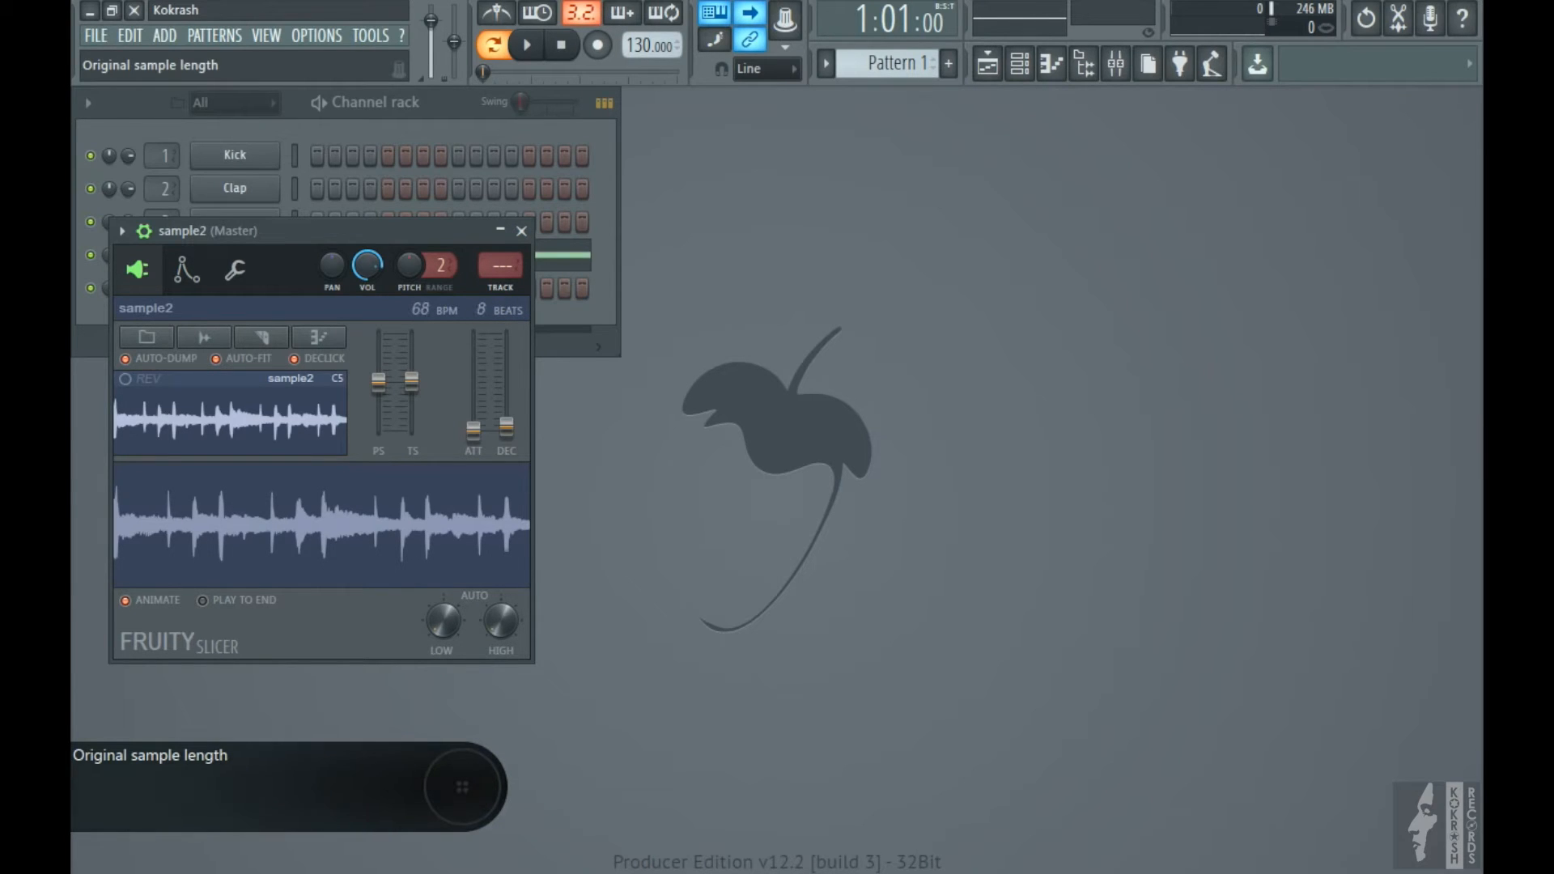
click(478, 309)
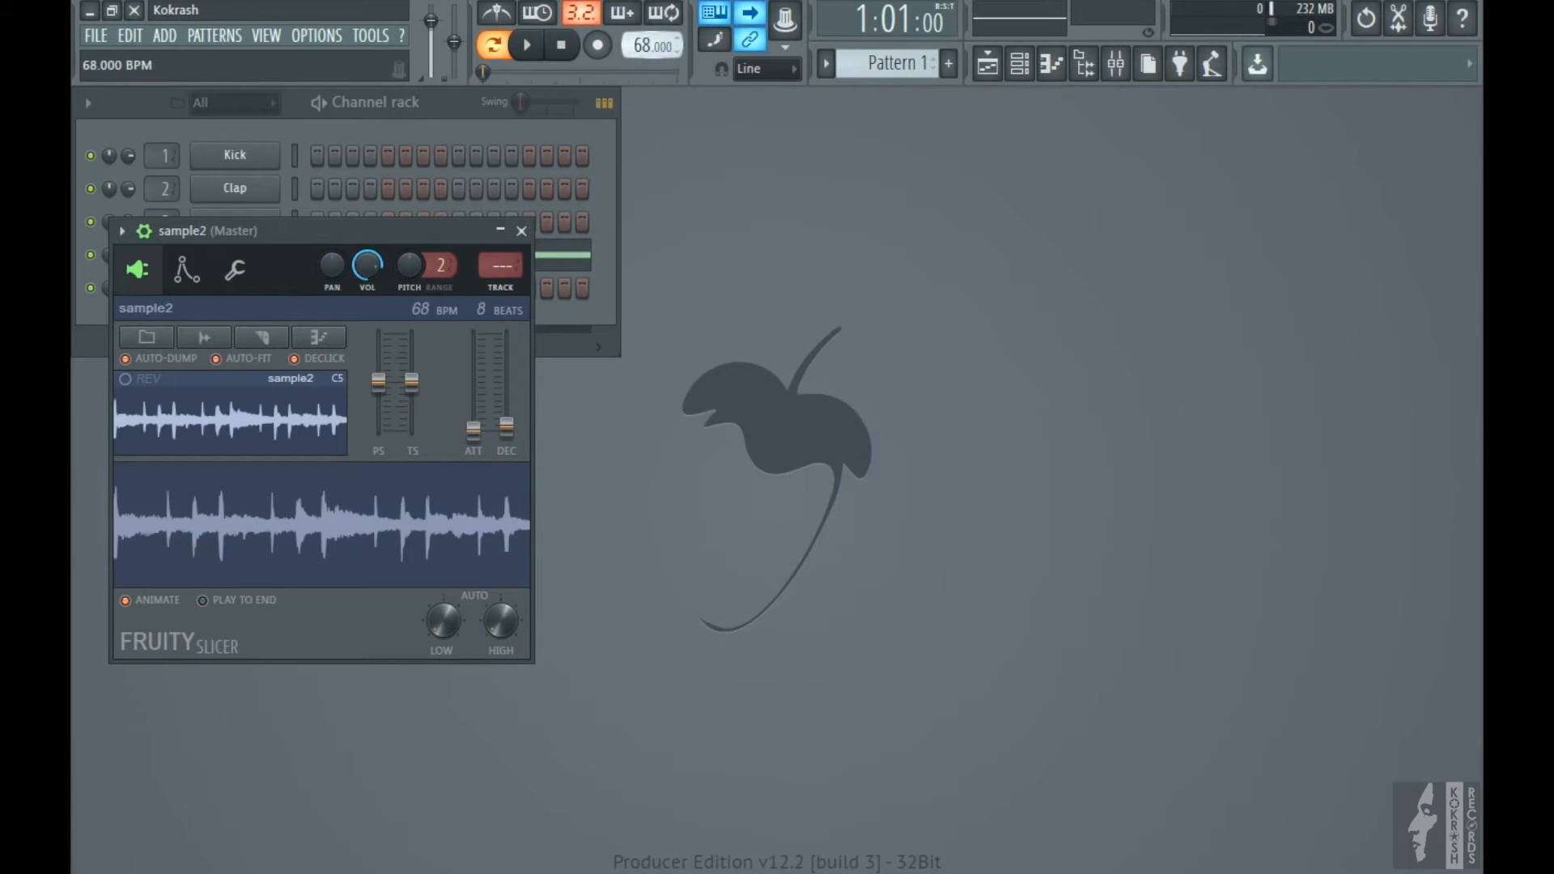
Play the sample2 loop, place the slicer window below the channel rack and widen the rack to 32 steps
click(527, 45)
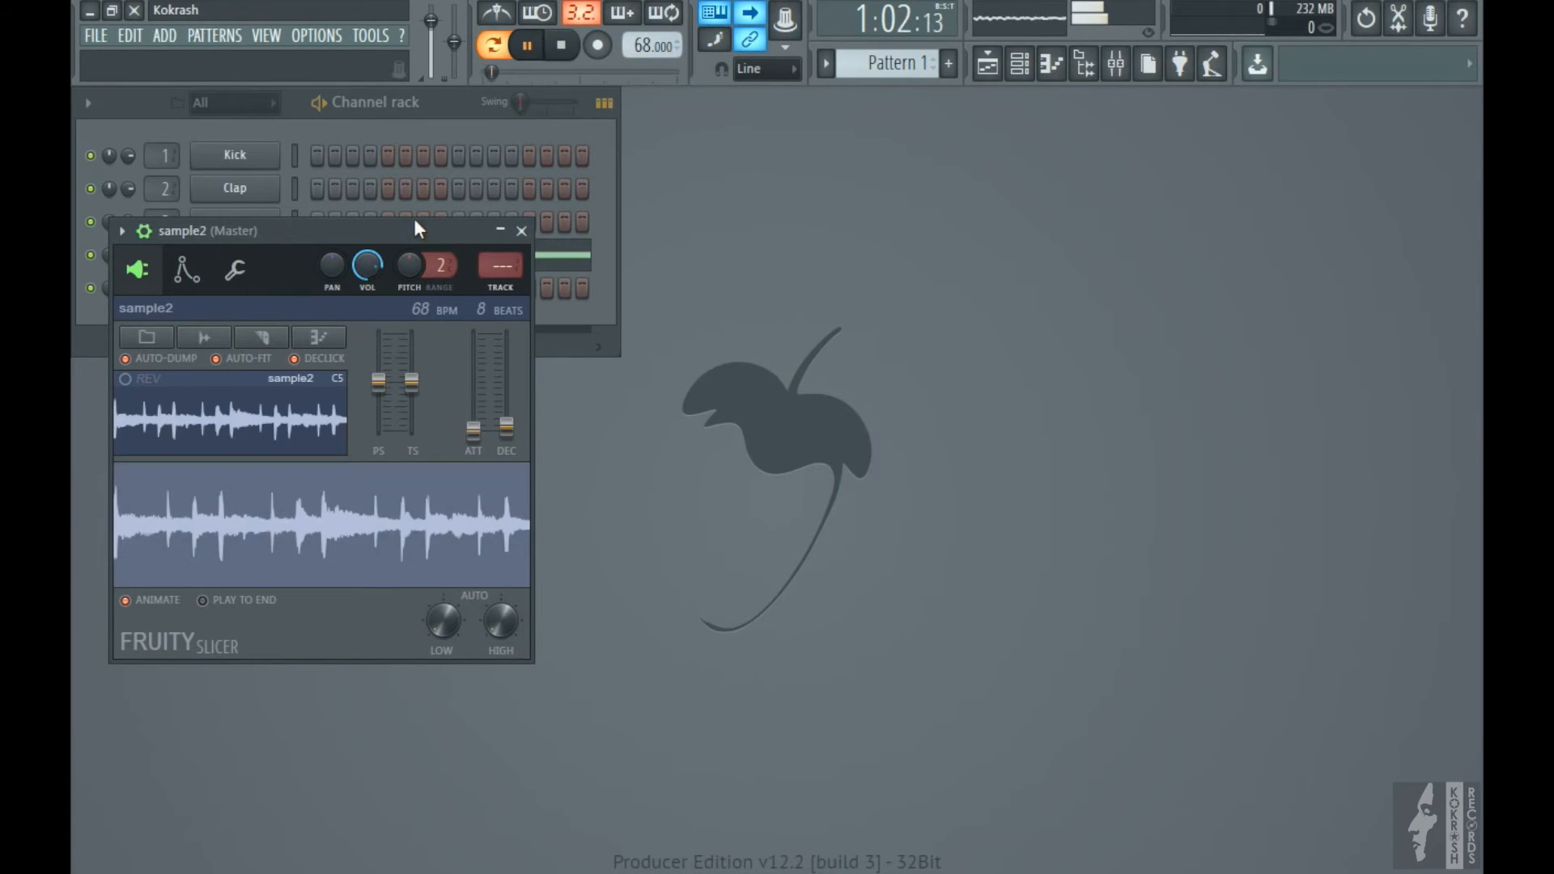
drag(408, 230, 463, 392)
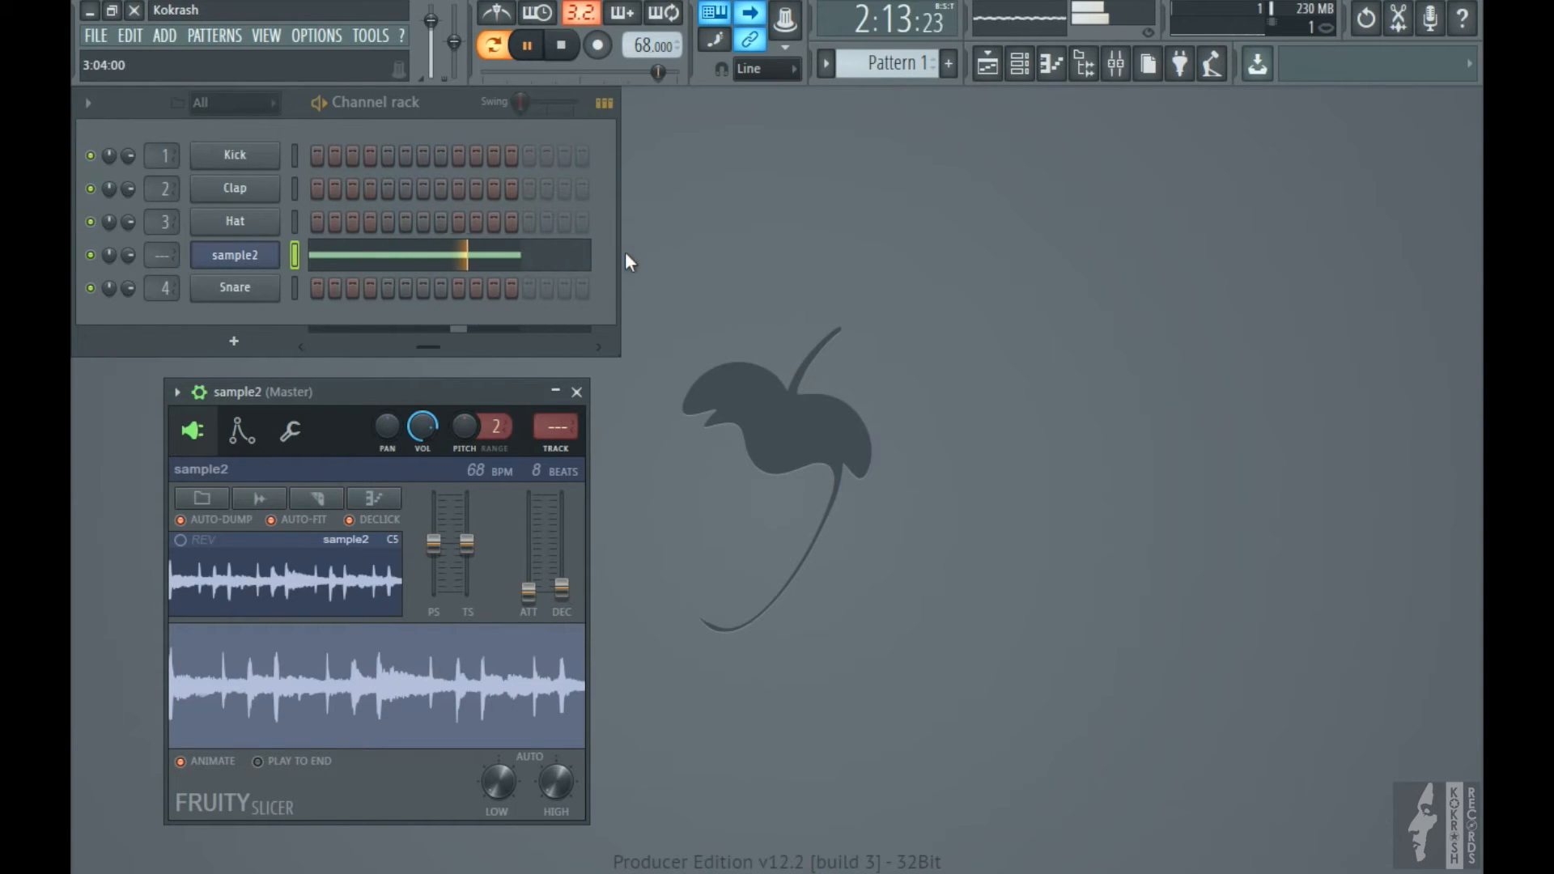
drag(619, 242, 883, 246)
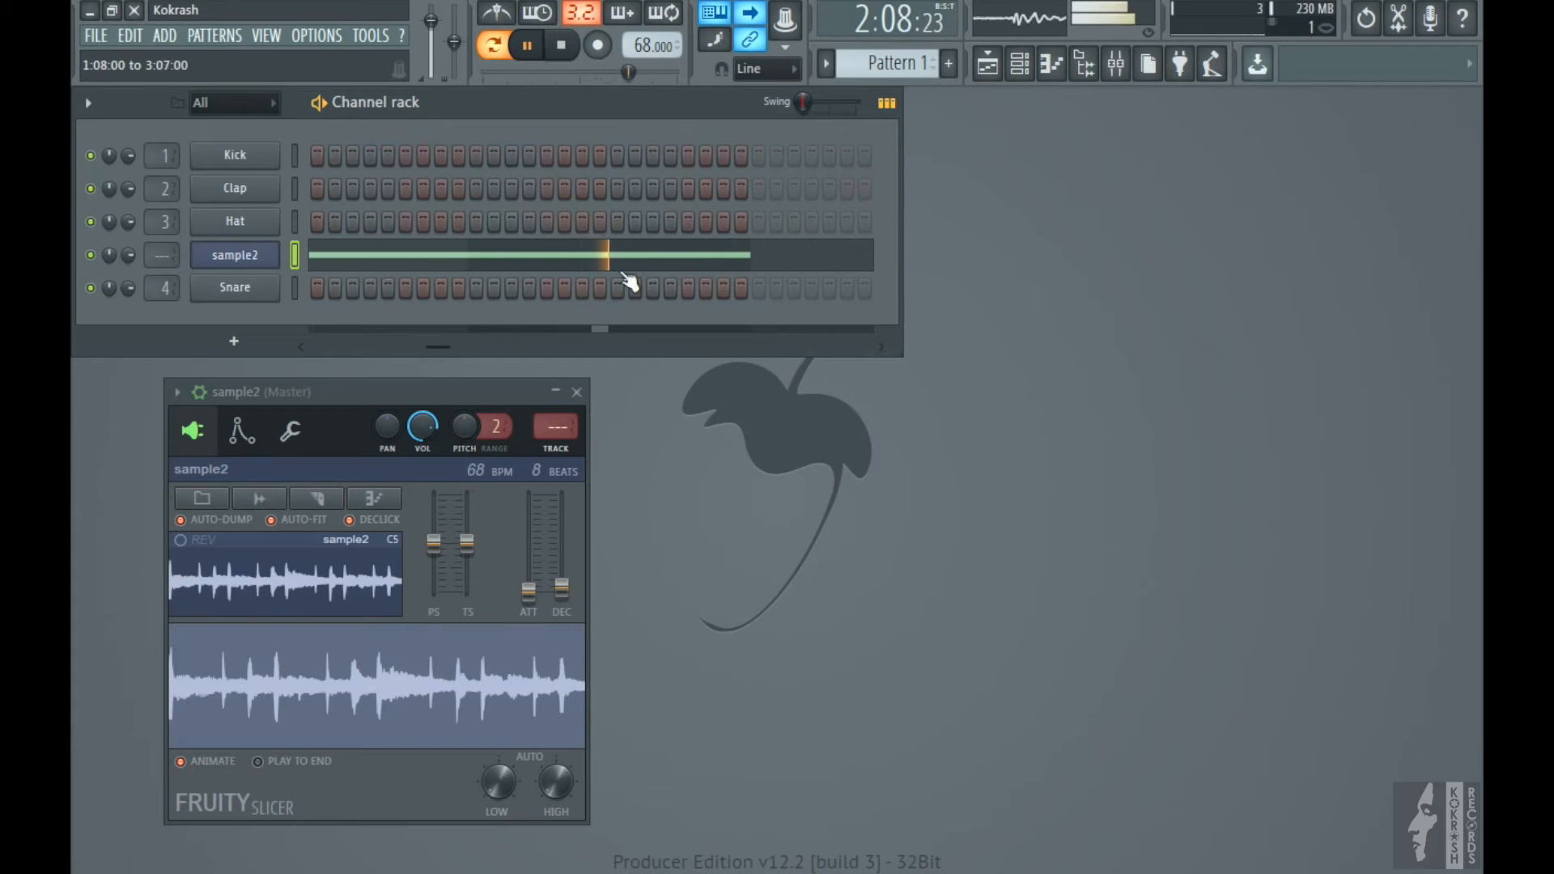
Set the project tempo to 88 BPM and play the sample2 loop at that speed
key(space)
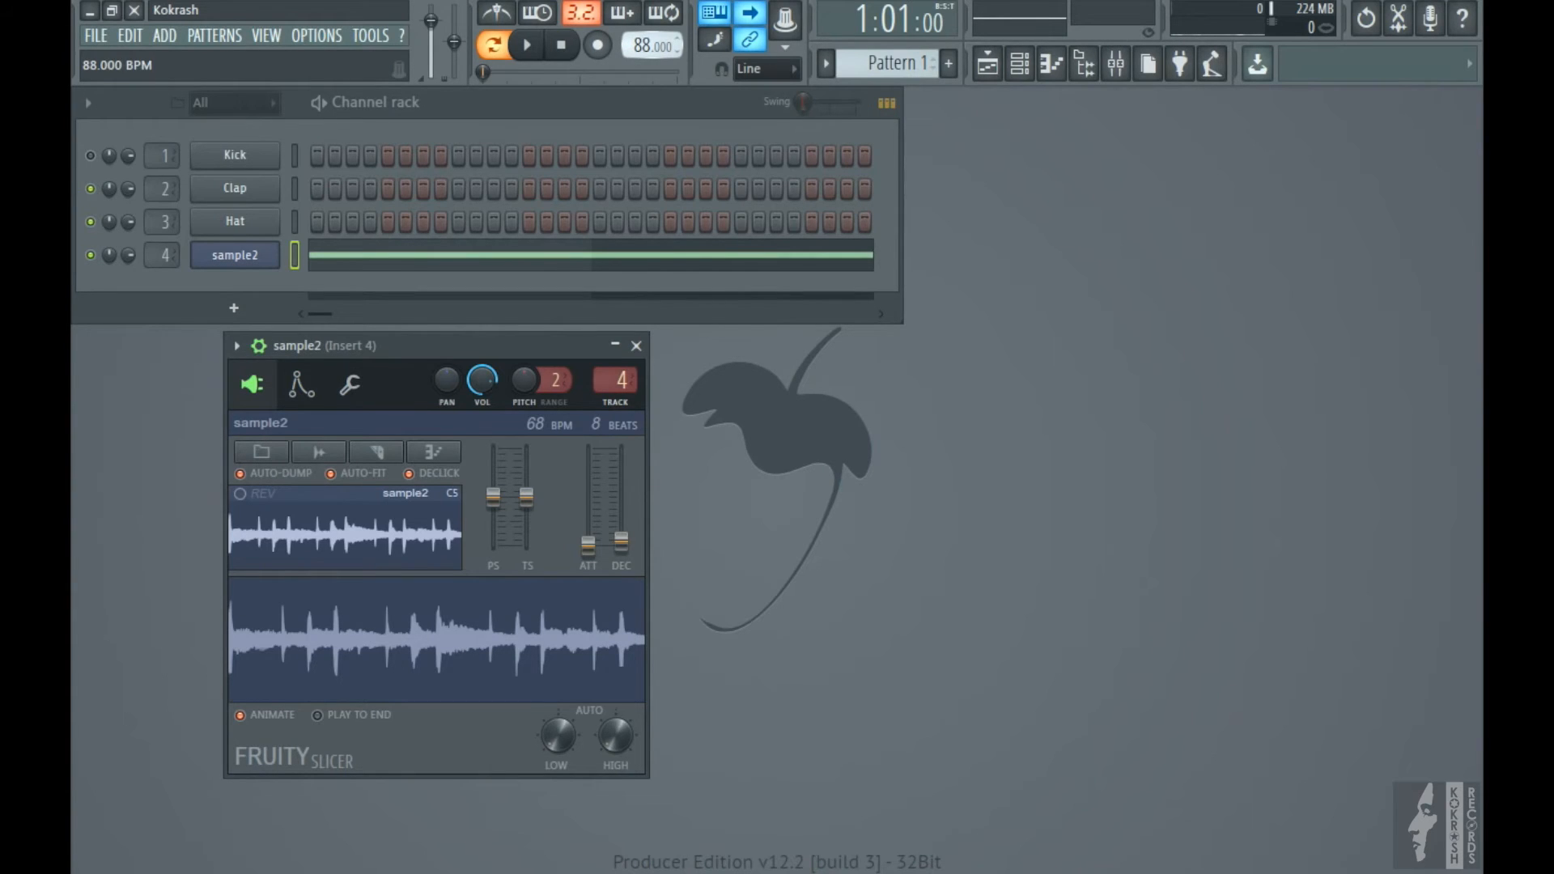
click(532, 47)
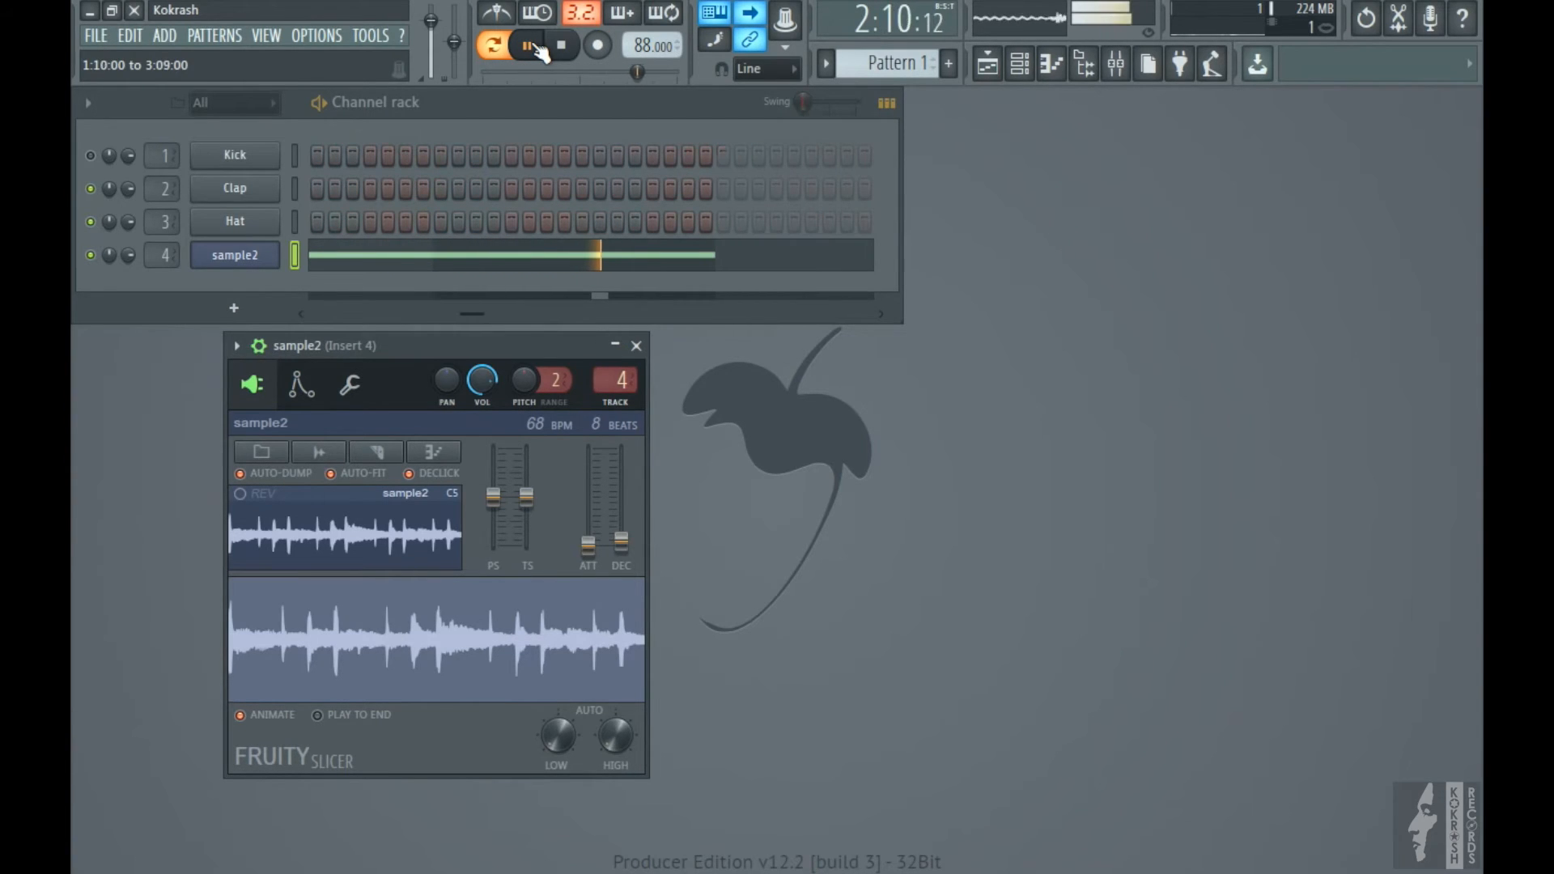
key(space)
Insert a Sampler channel above the Hat channel
right_click(244, 255)
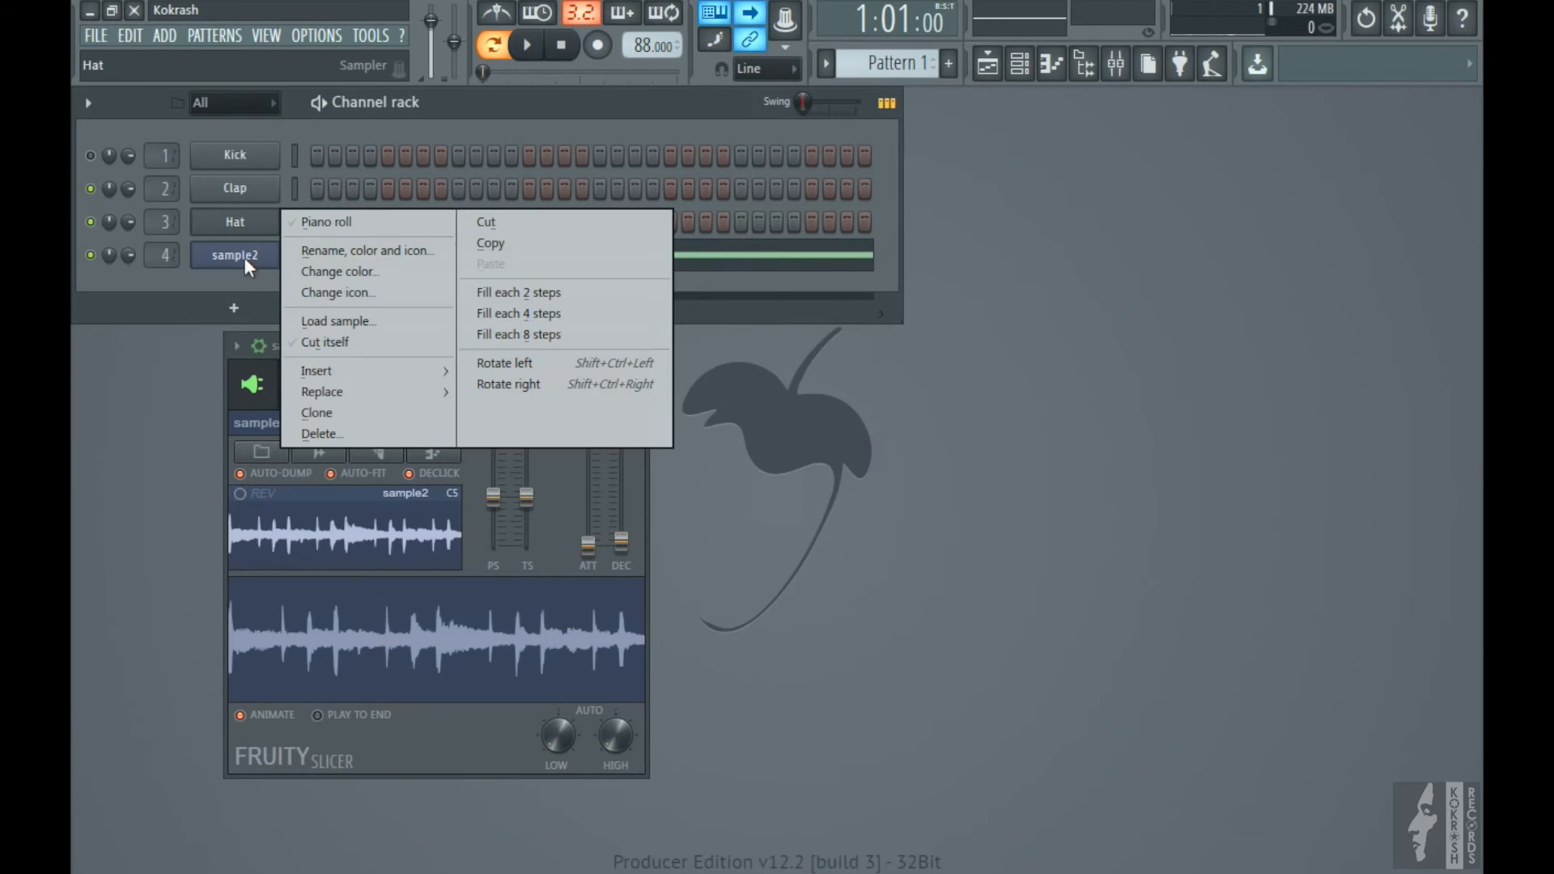
mouse_move(354, 371)
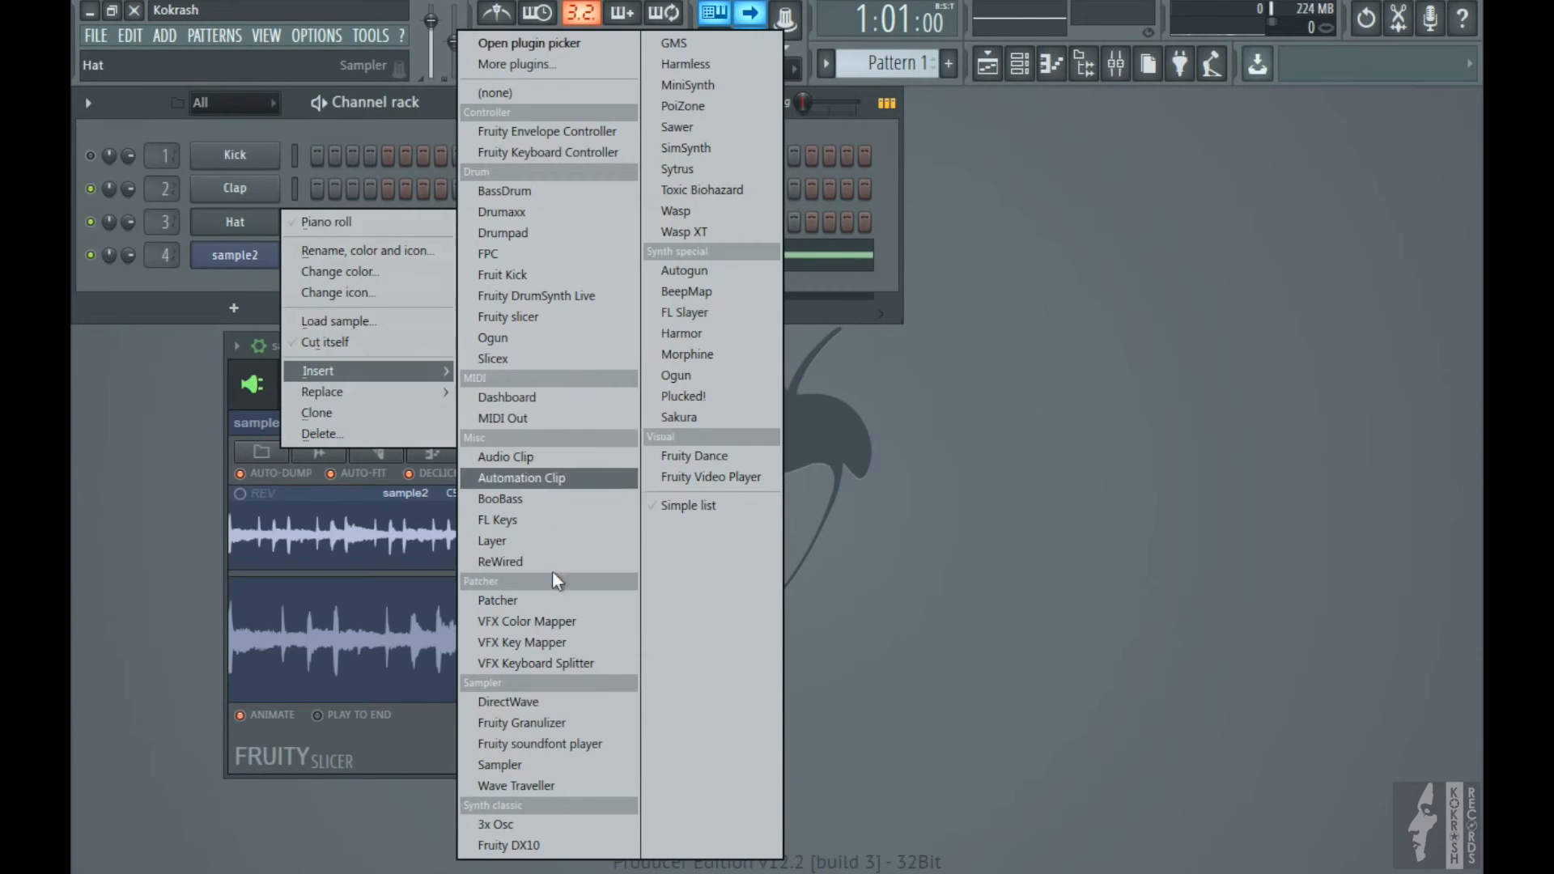
click(525, 768)
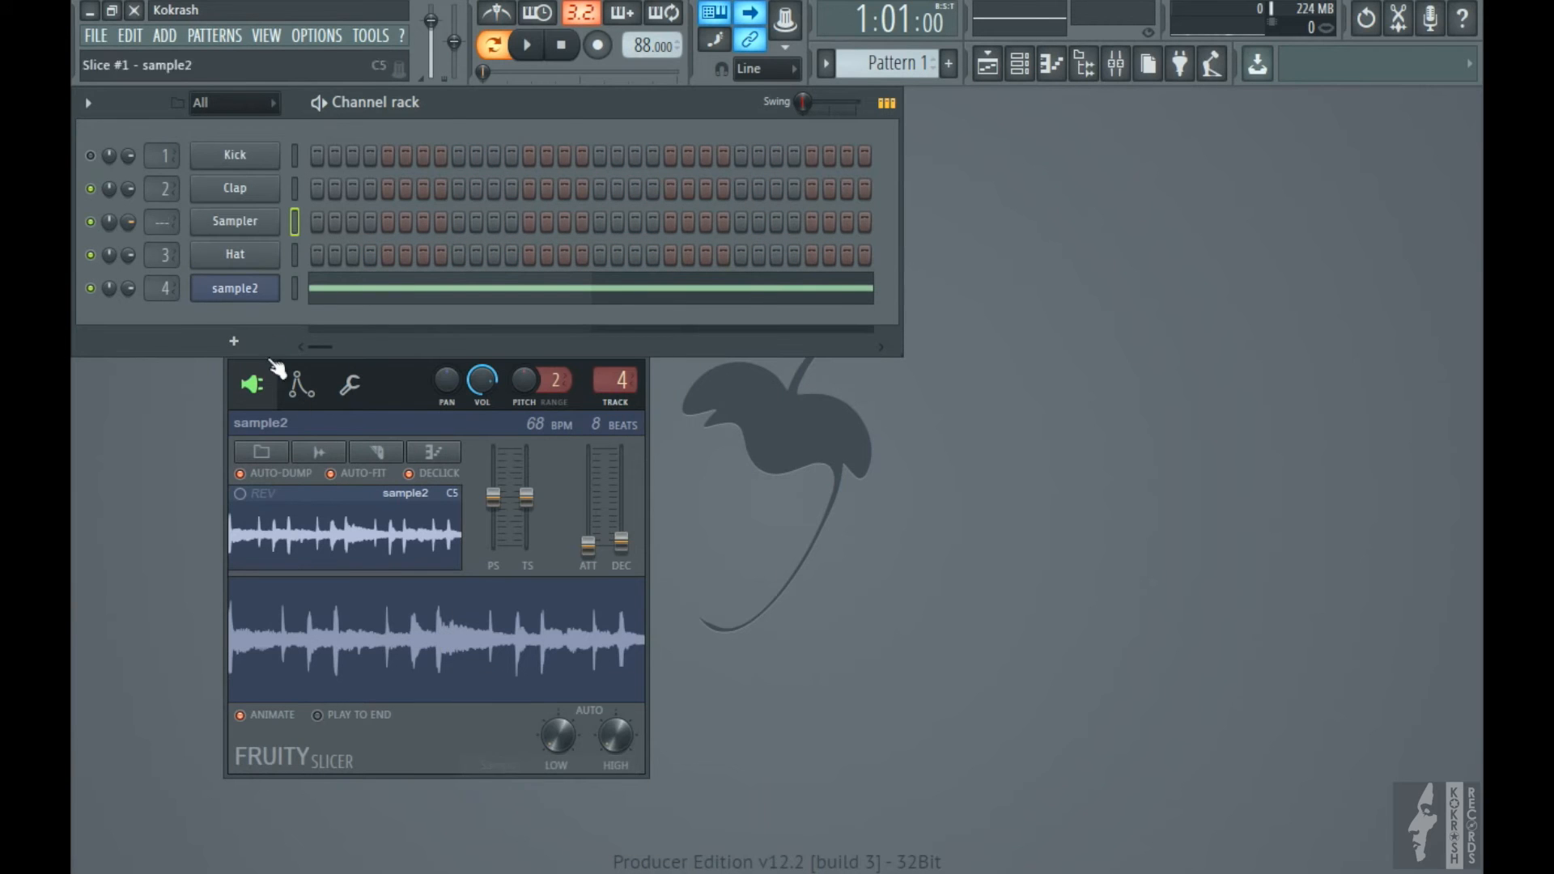
Delete the Hat, Clap and Kick channels from the channel rack
right_click(254, 268)
click(319, 466)
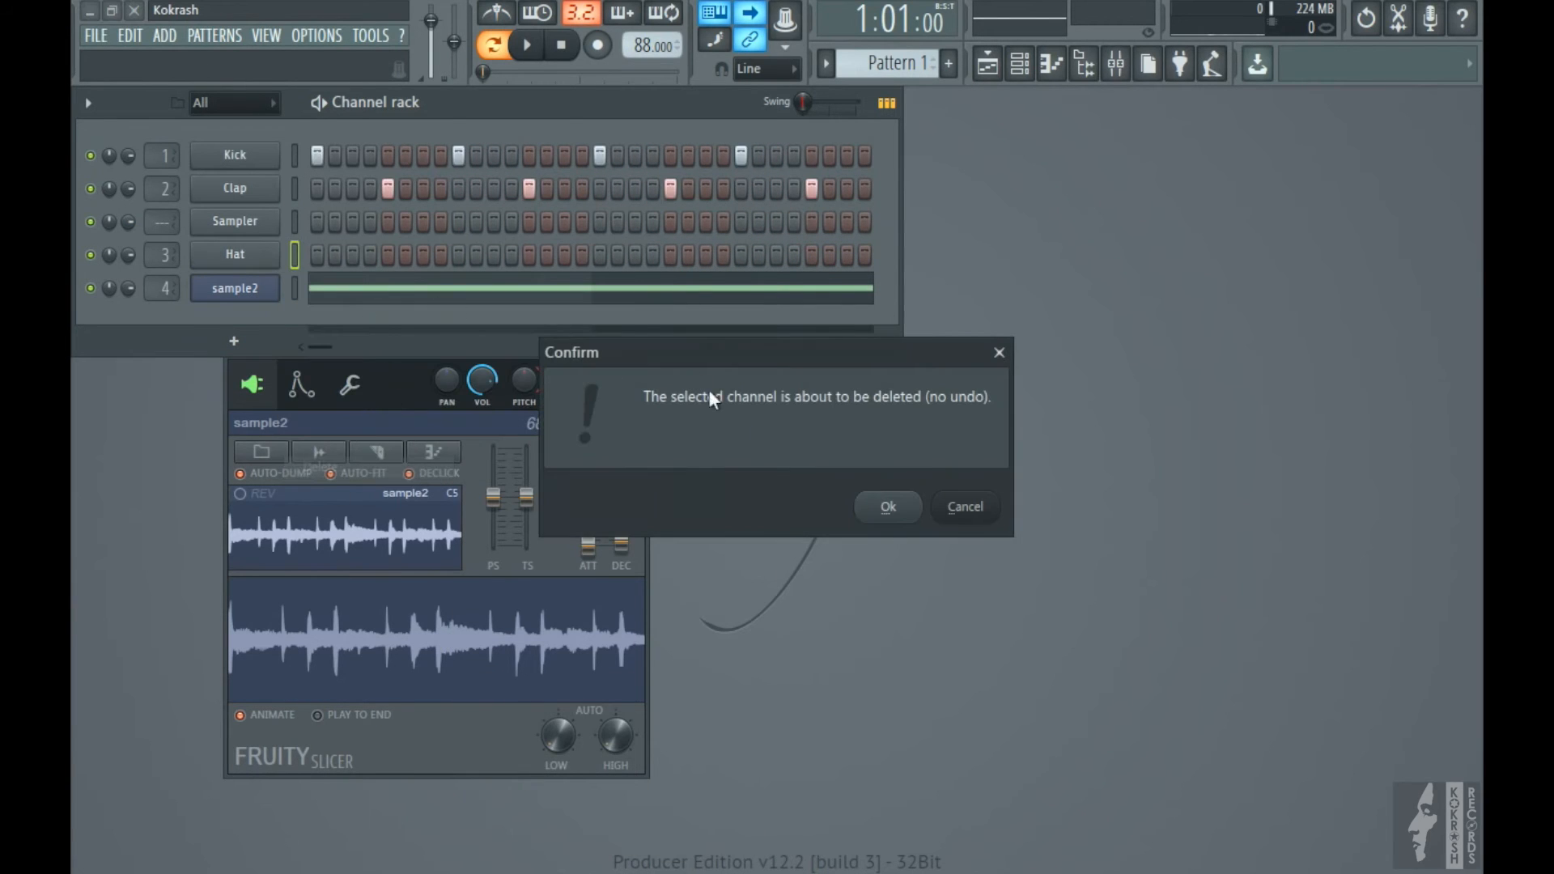
click(889, 508)
right_click(272, 182)
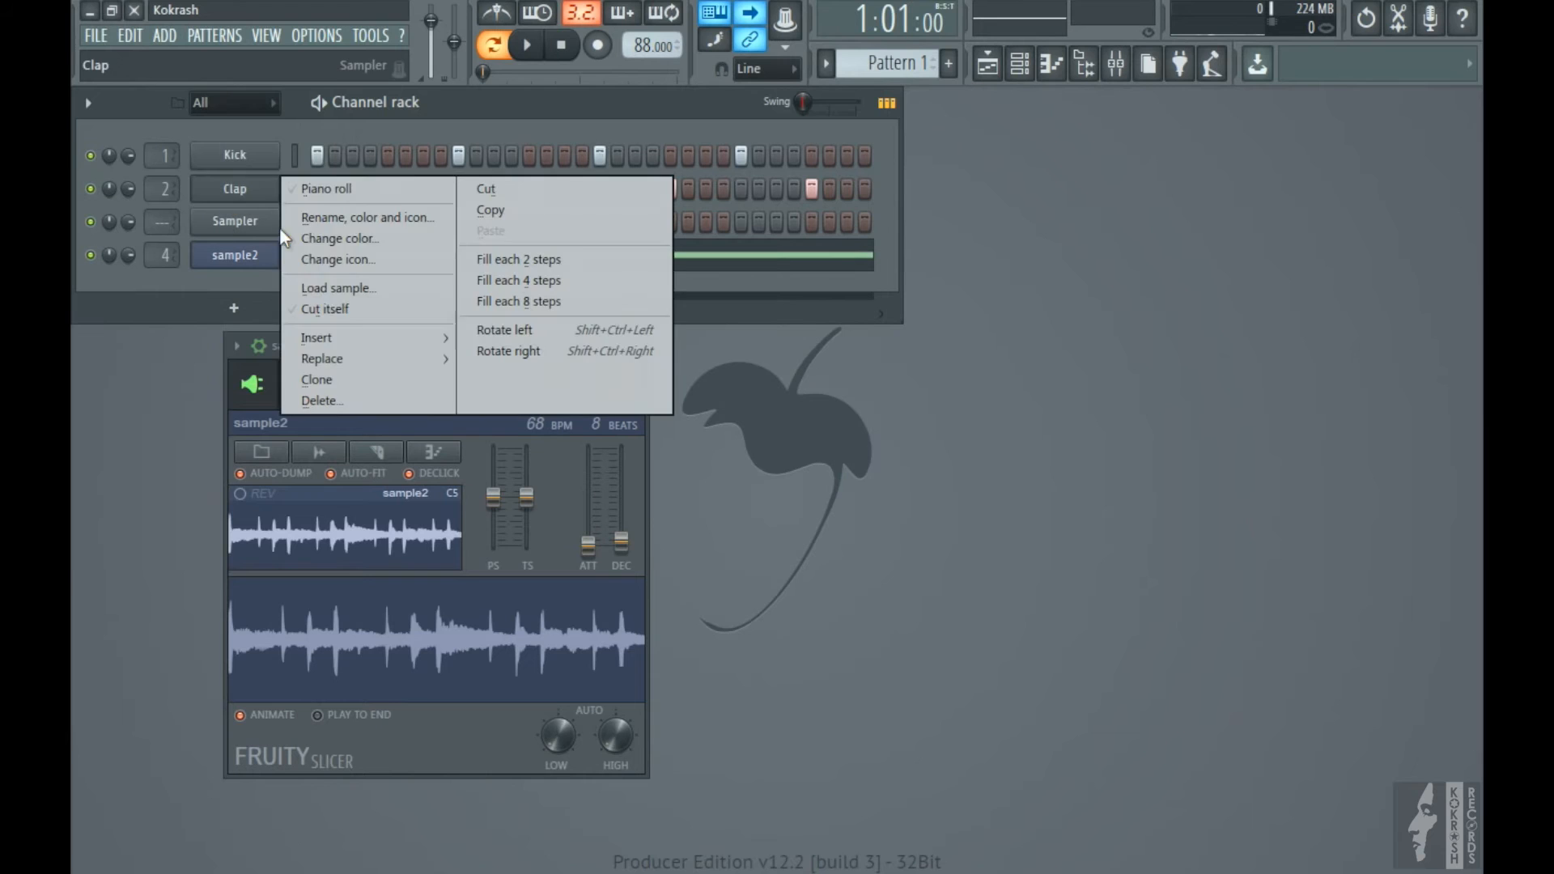
click(390, 403)
key(Return)
right_click(289, 159)
click(381, 365)
key(Return)
Load sample2.wav from the Kokrash tutorials folder into the Sampler channel
click(257, 164)
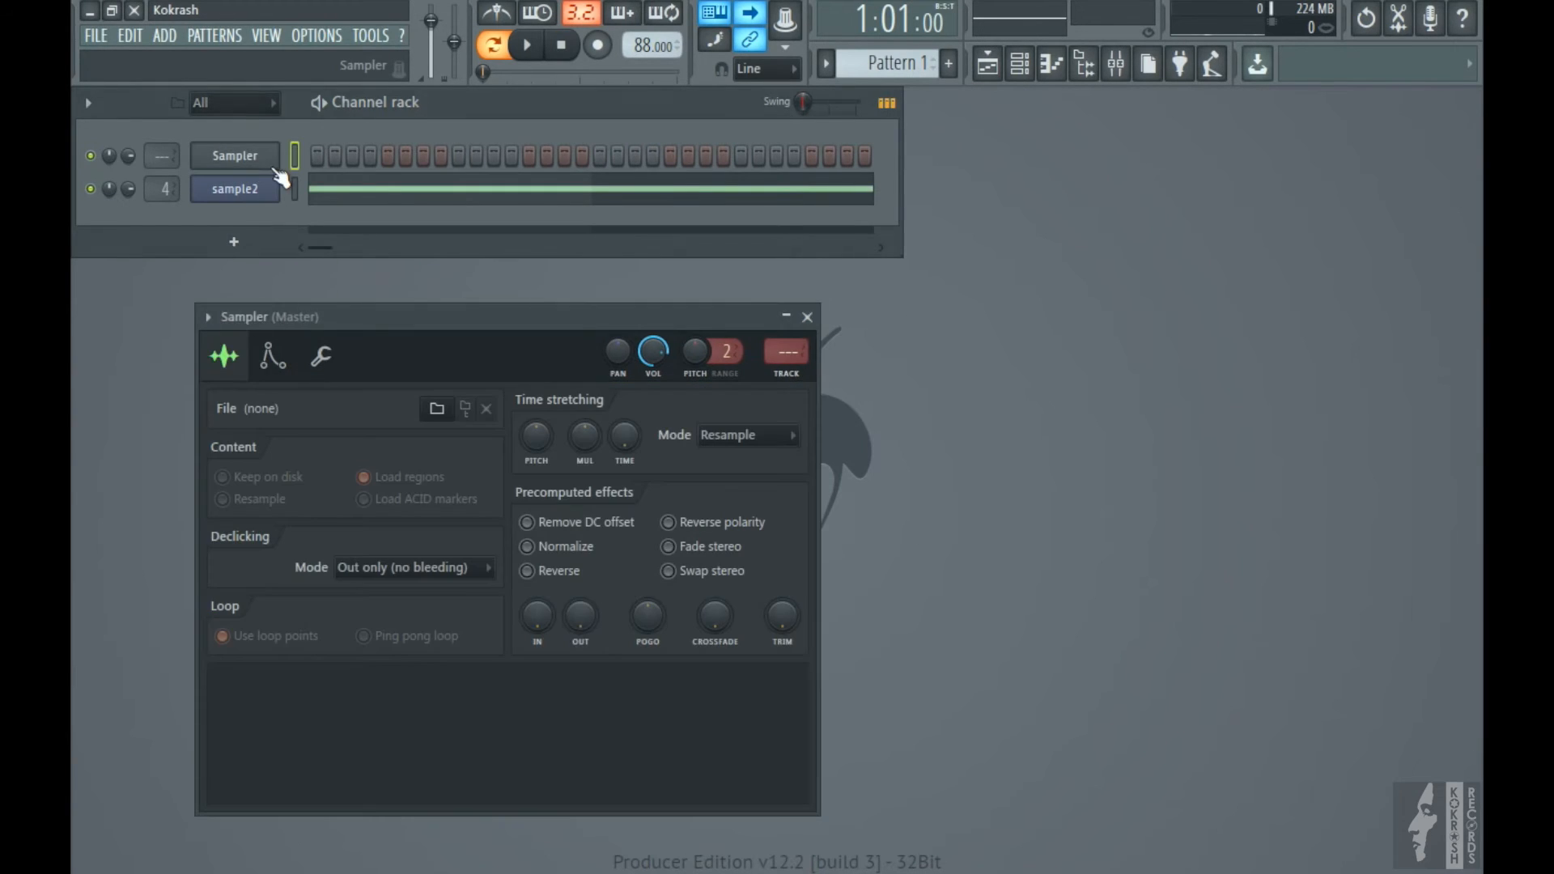
click(437, 408)
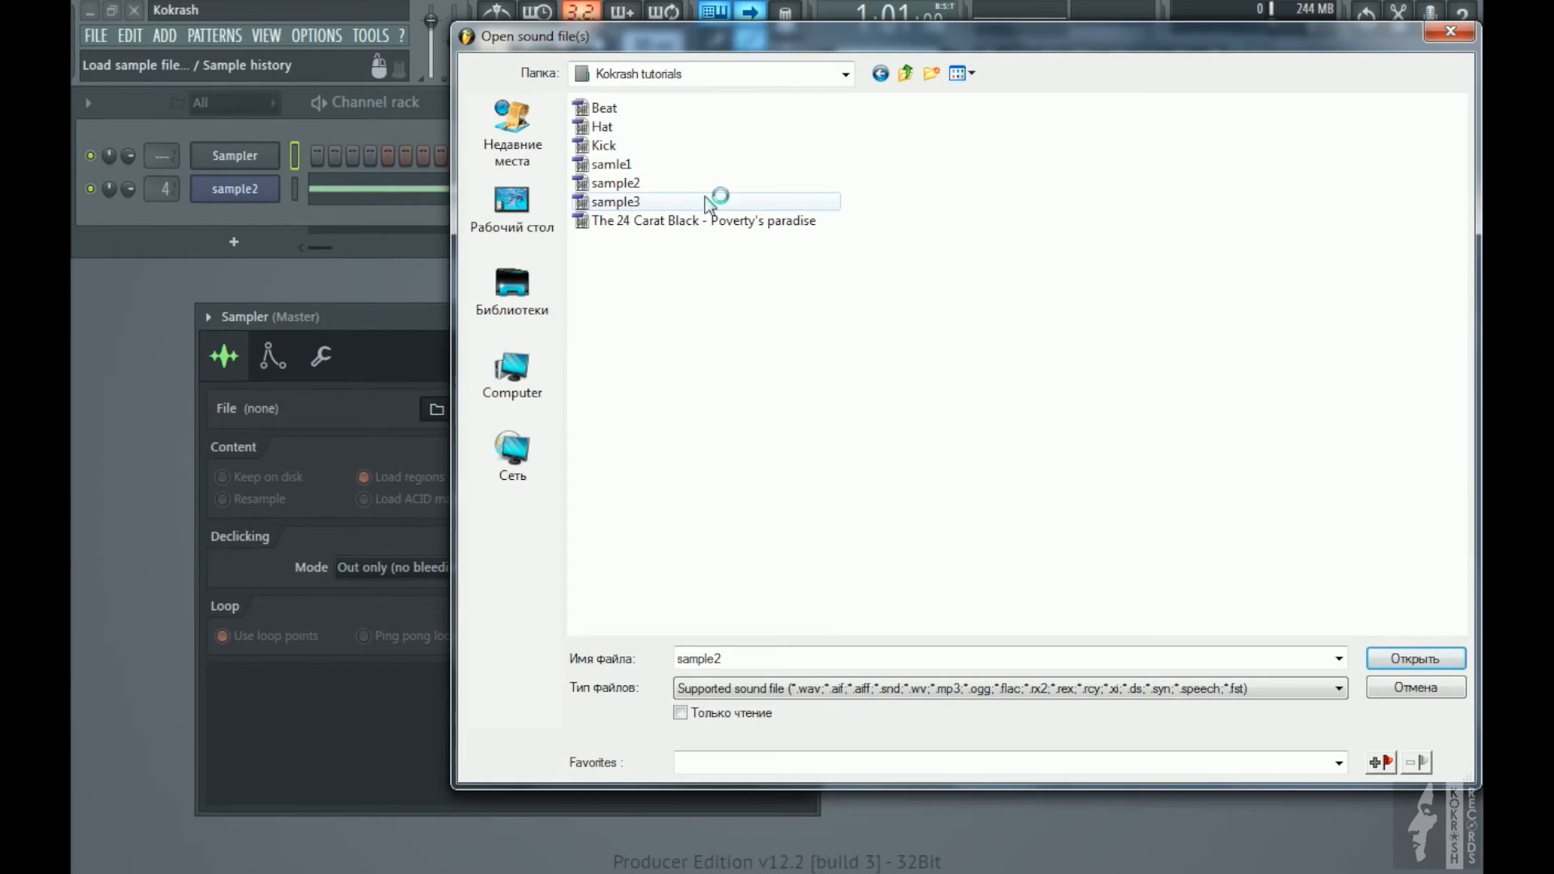
double_click(626, 189)
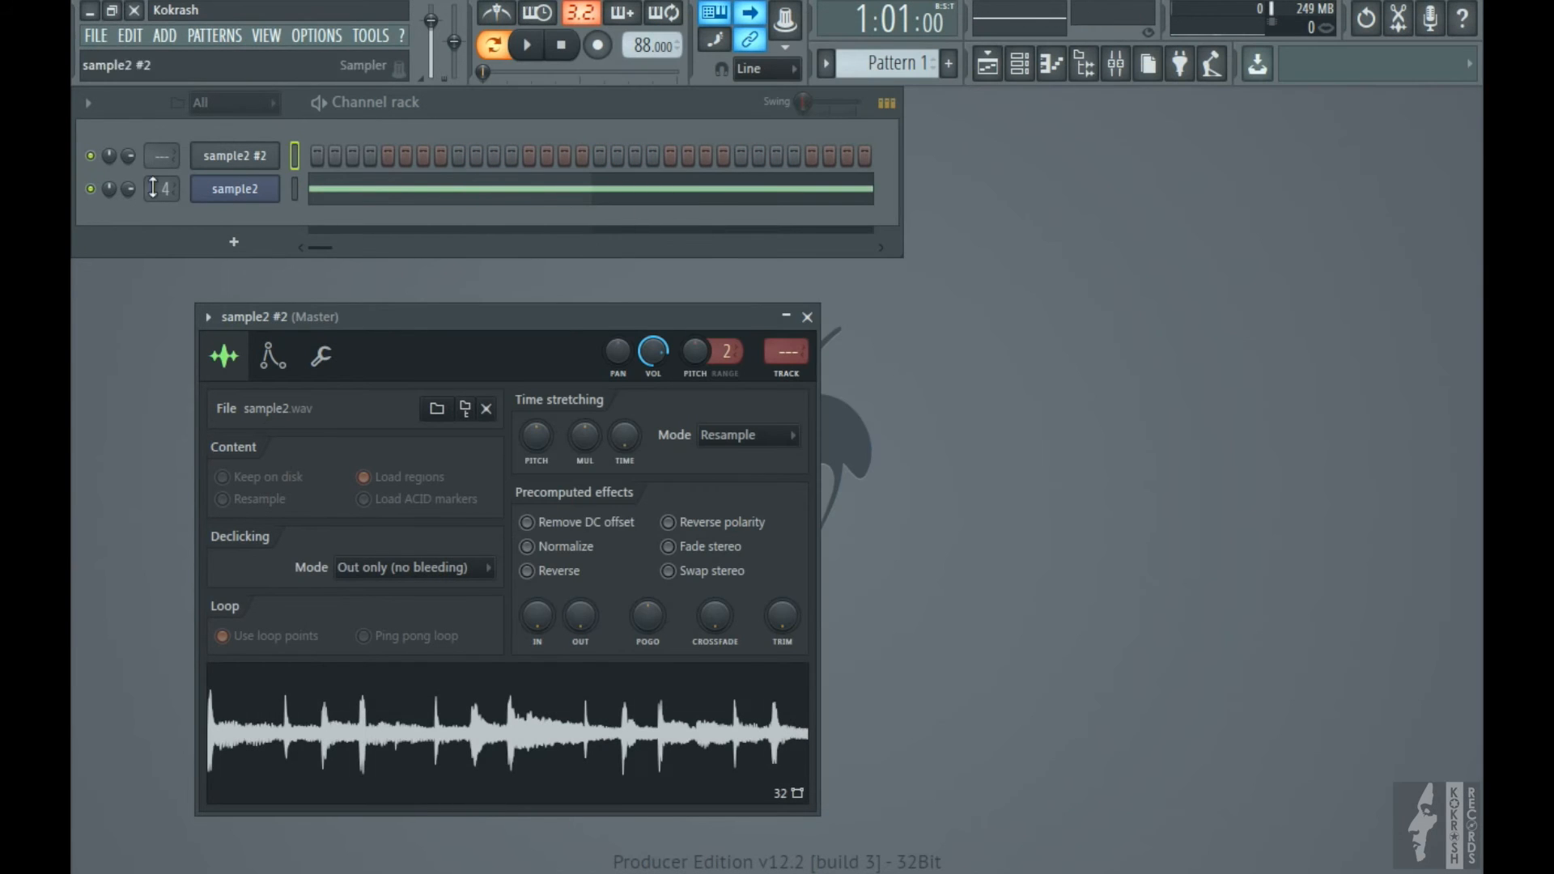
Mute the slicer channel, trigger the new sampler channel on its first step and play the pattern
click(90, 190)
click(242, 154)
click(242, 154)
click(318, 154)
click(235, 155)
click(235, 156)
click(533, 48)
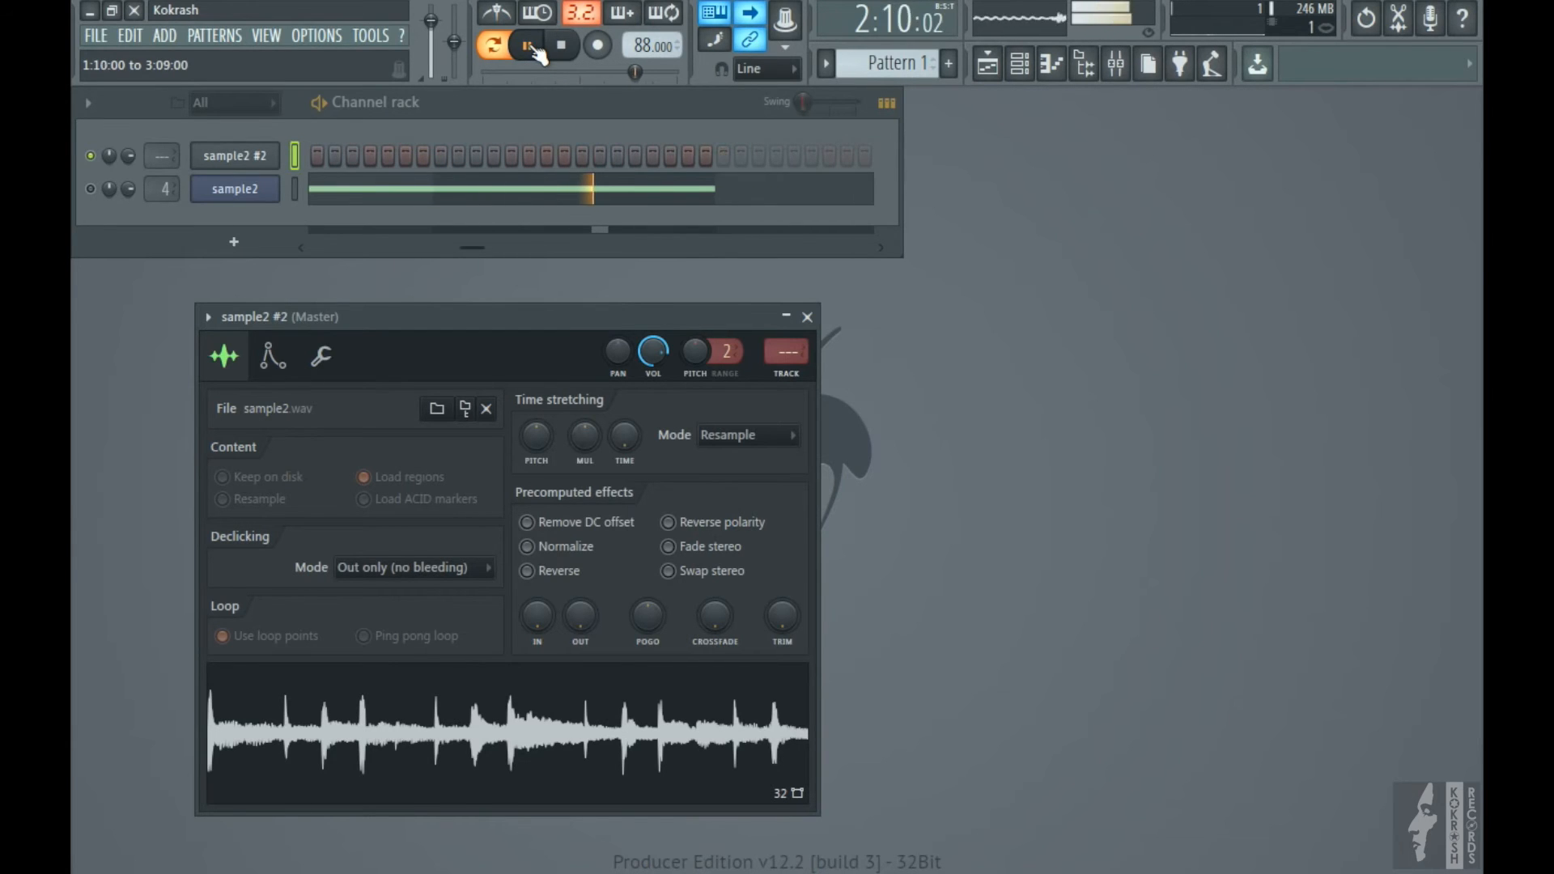
click(562, 47)
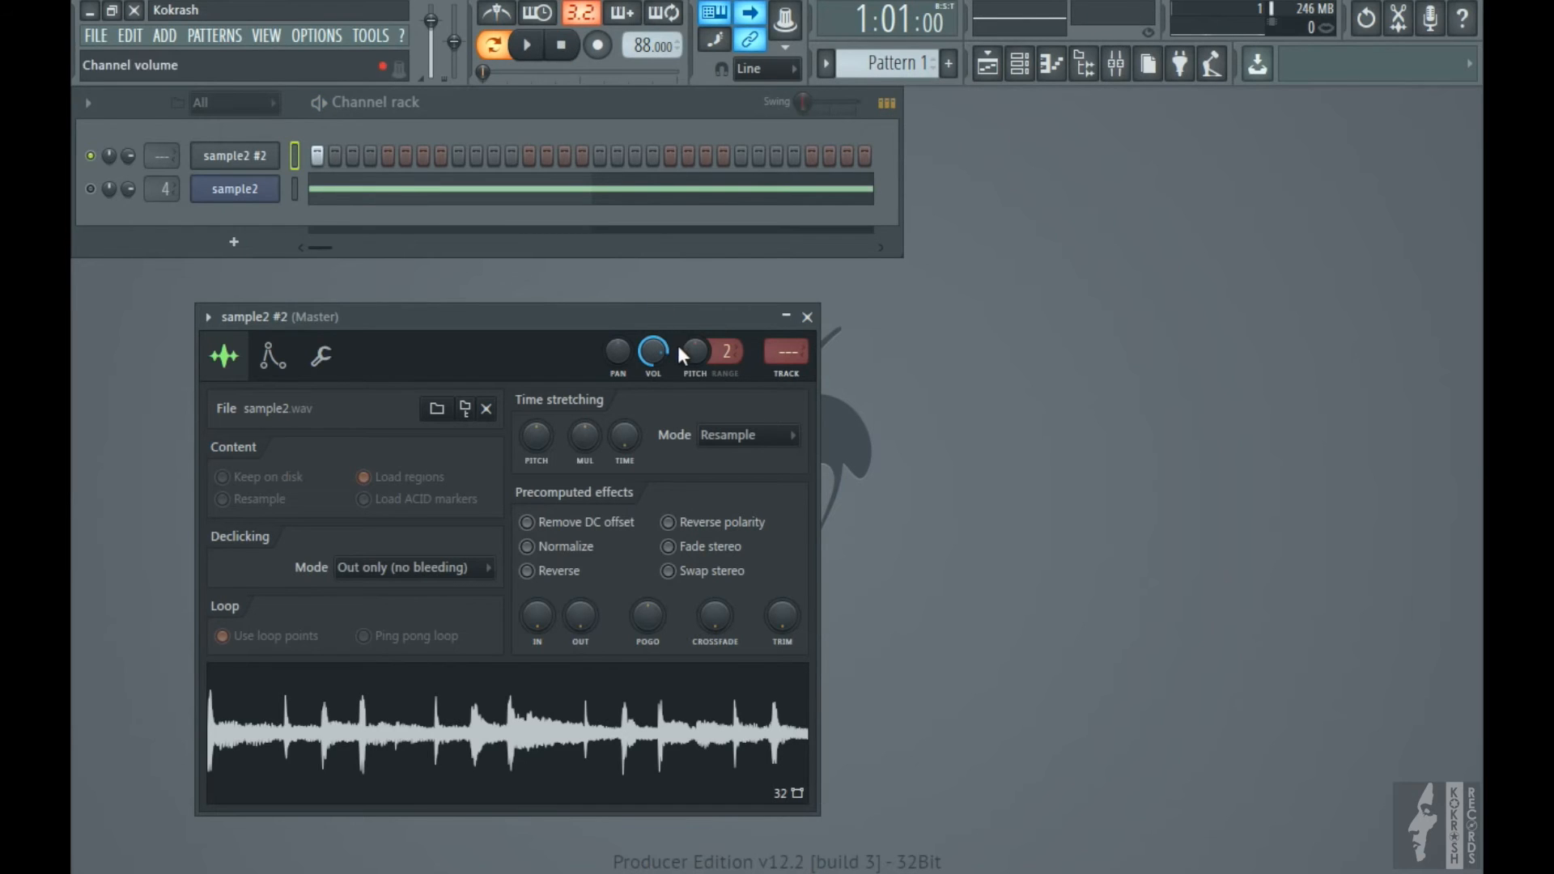
Set the sampler's time stretch to 2 bars and play the pattern to hear it
right_click(628, 434)
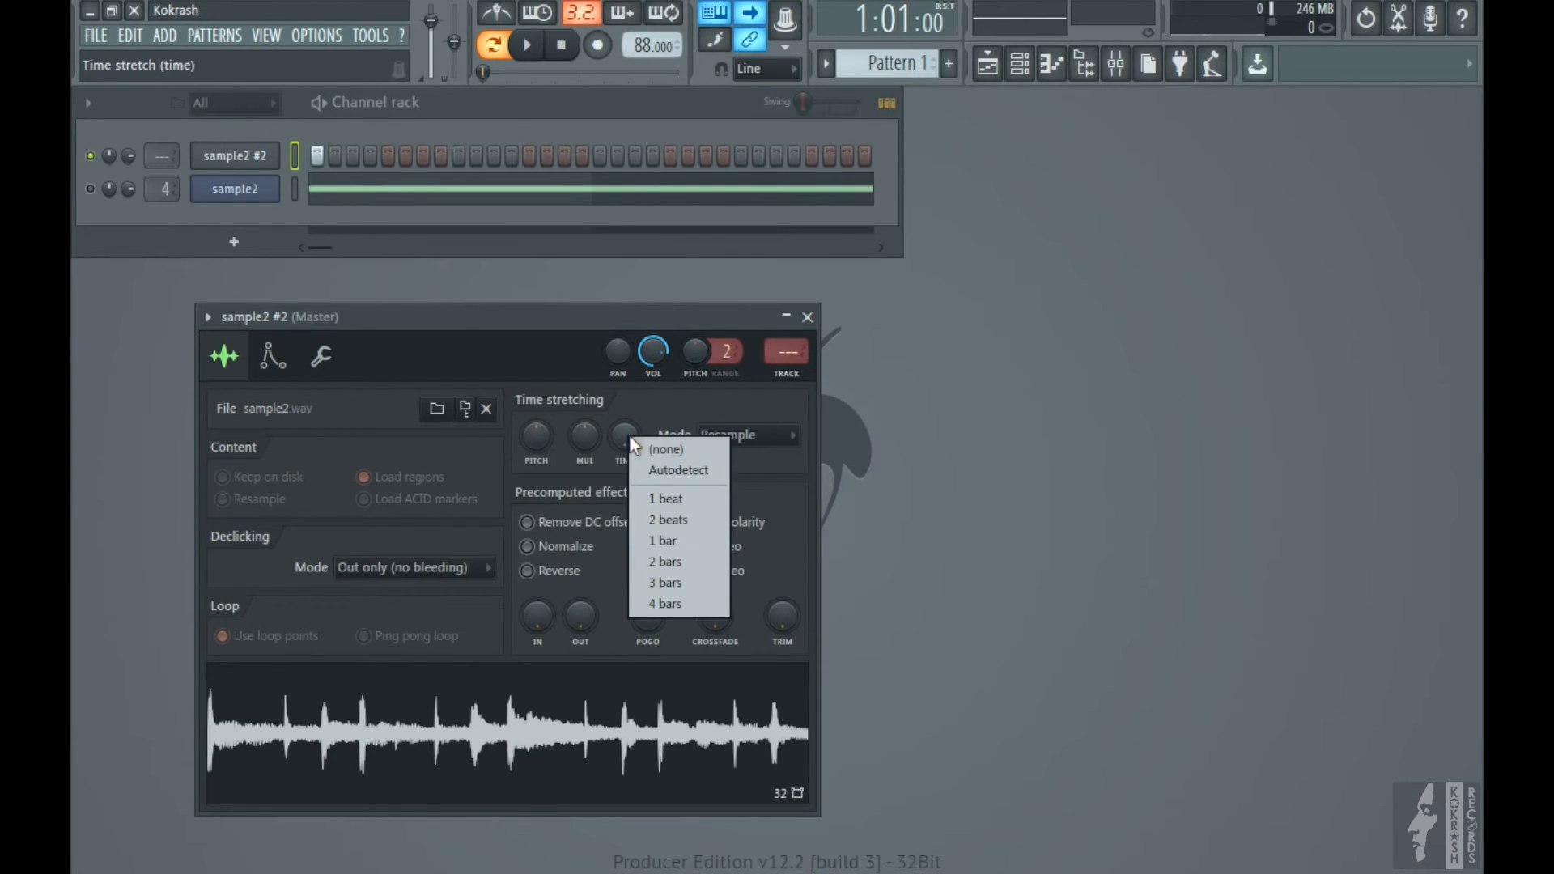
click(672, 560)
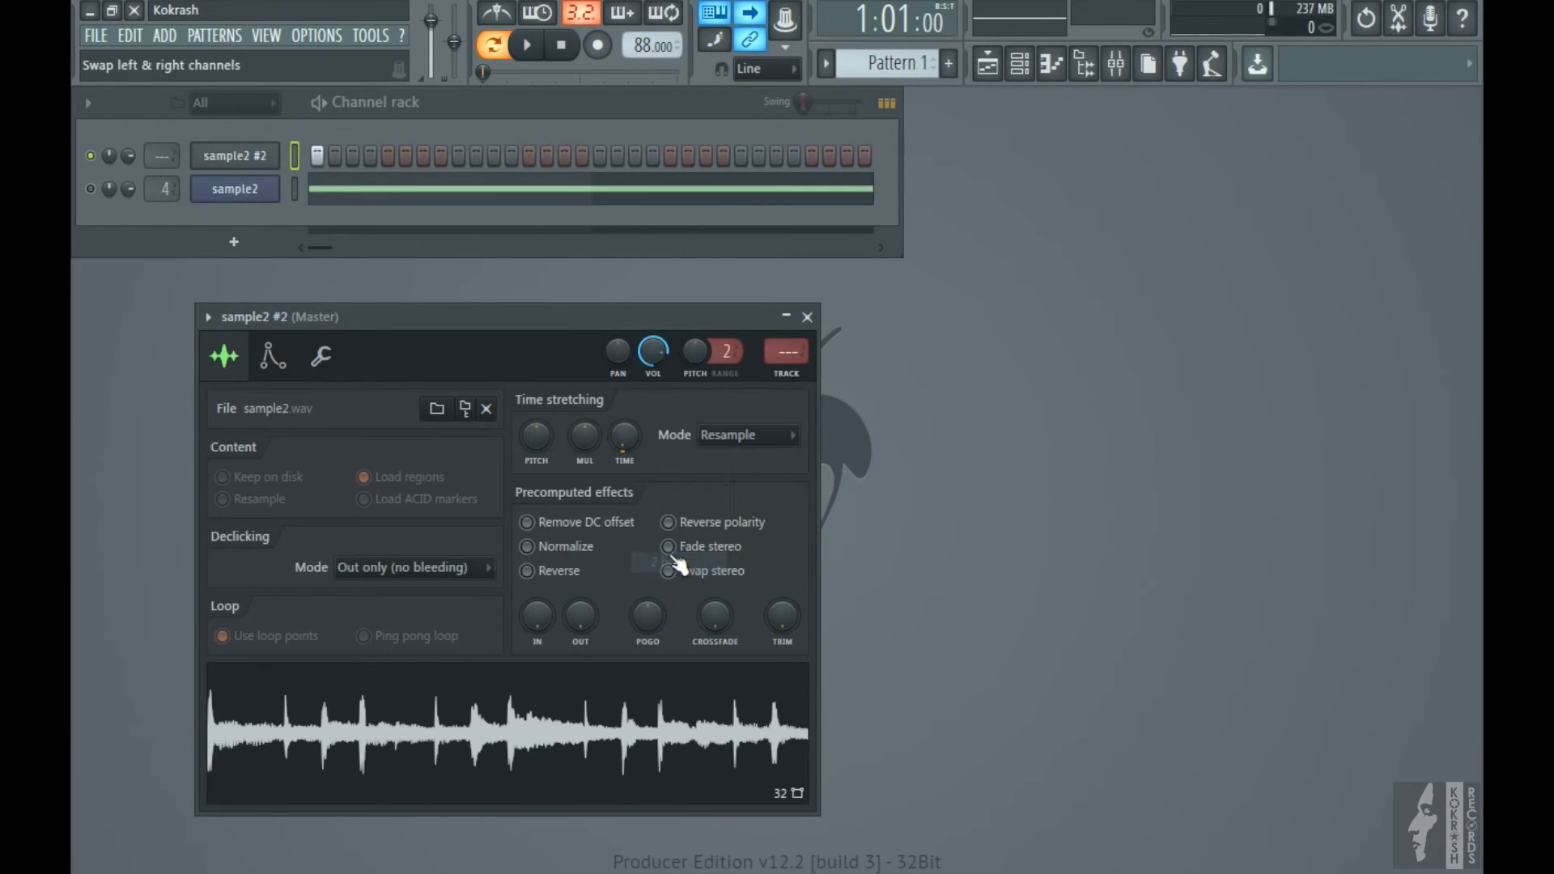
click(527, 46)
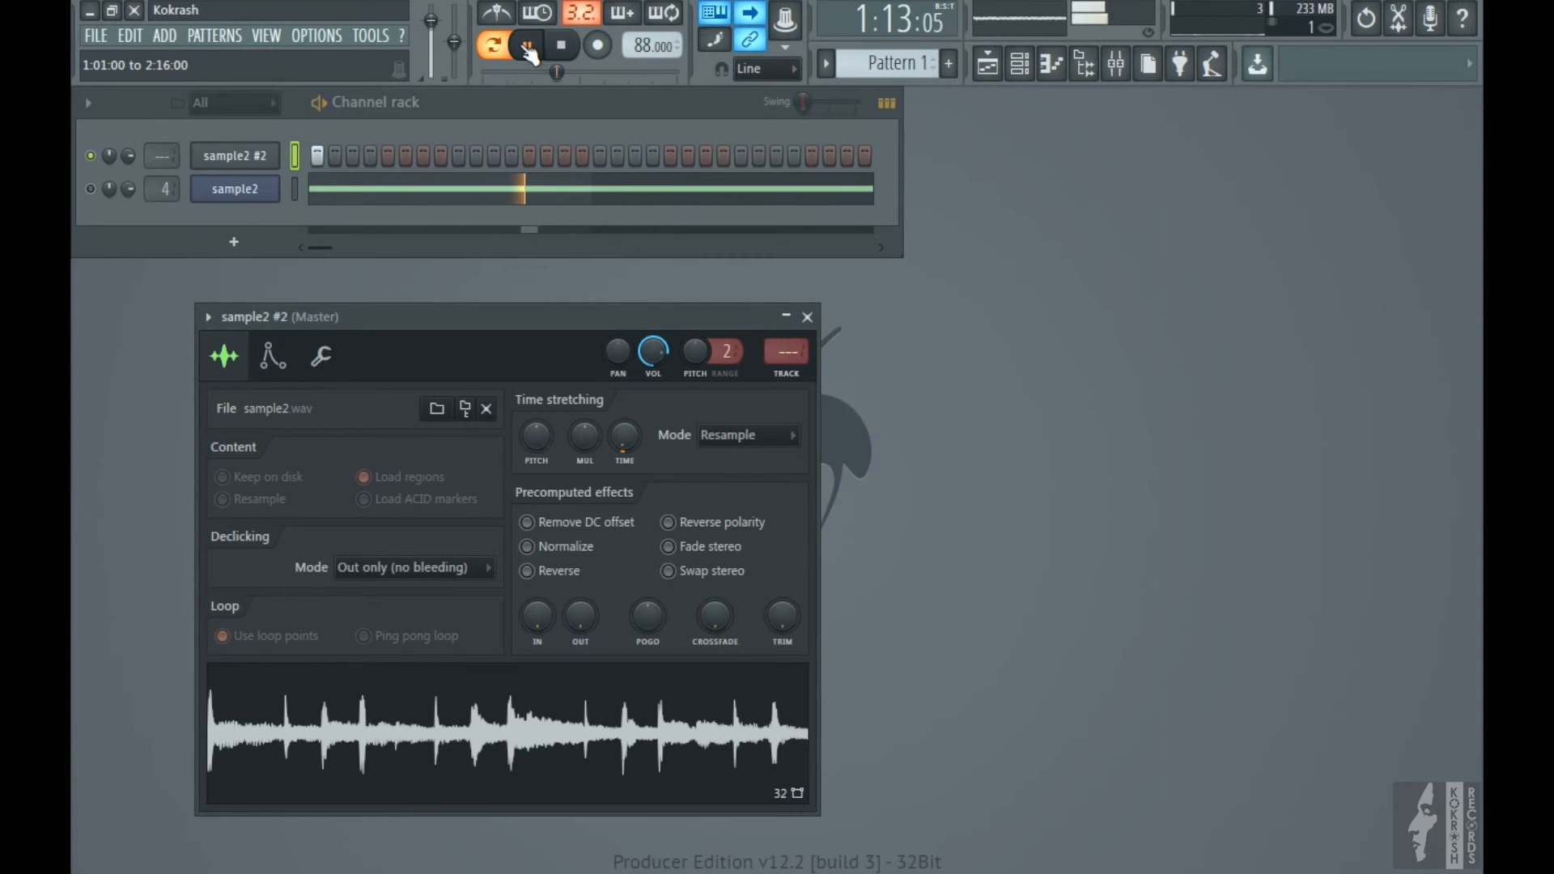
click(563, 46)
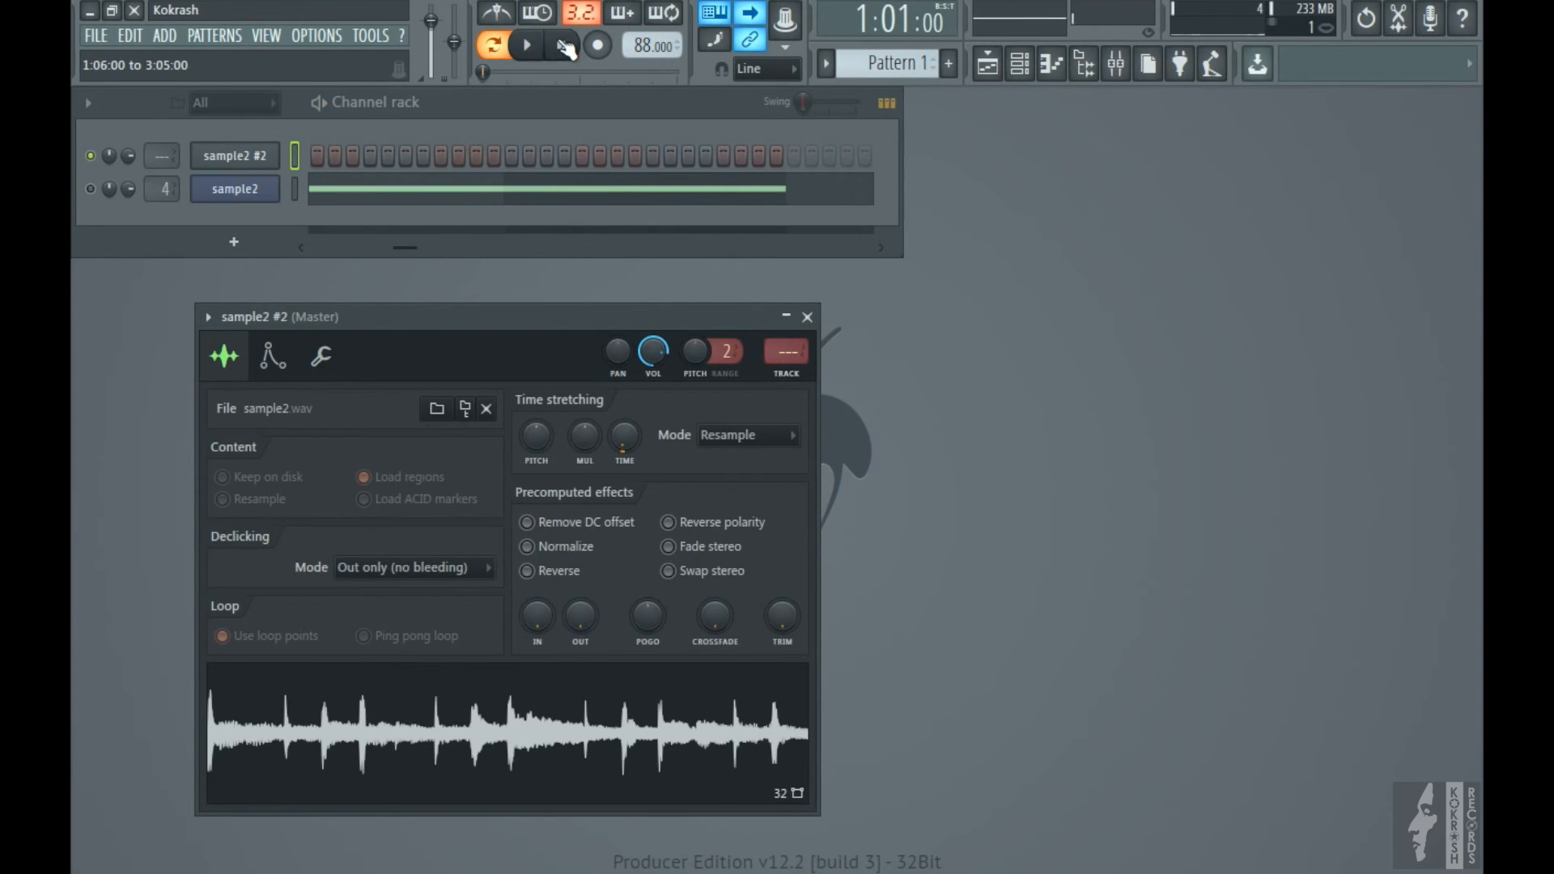
Change the sampler's stretching mode to Auto and play the pattern to compare the sound
click(727, 437)
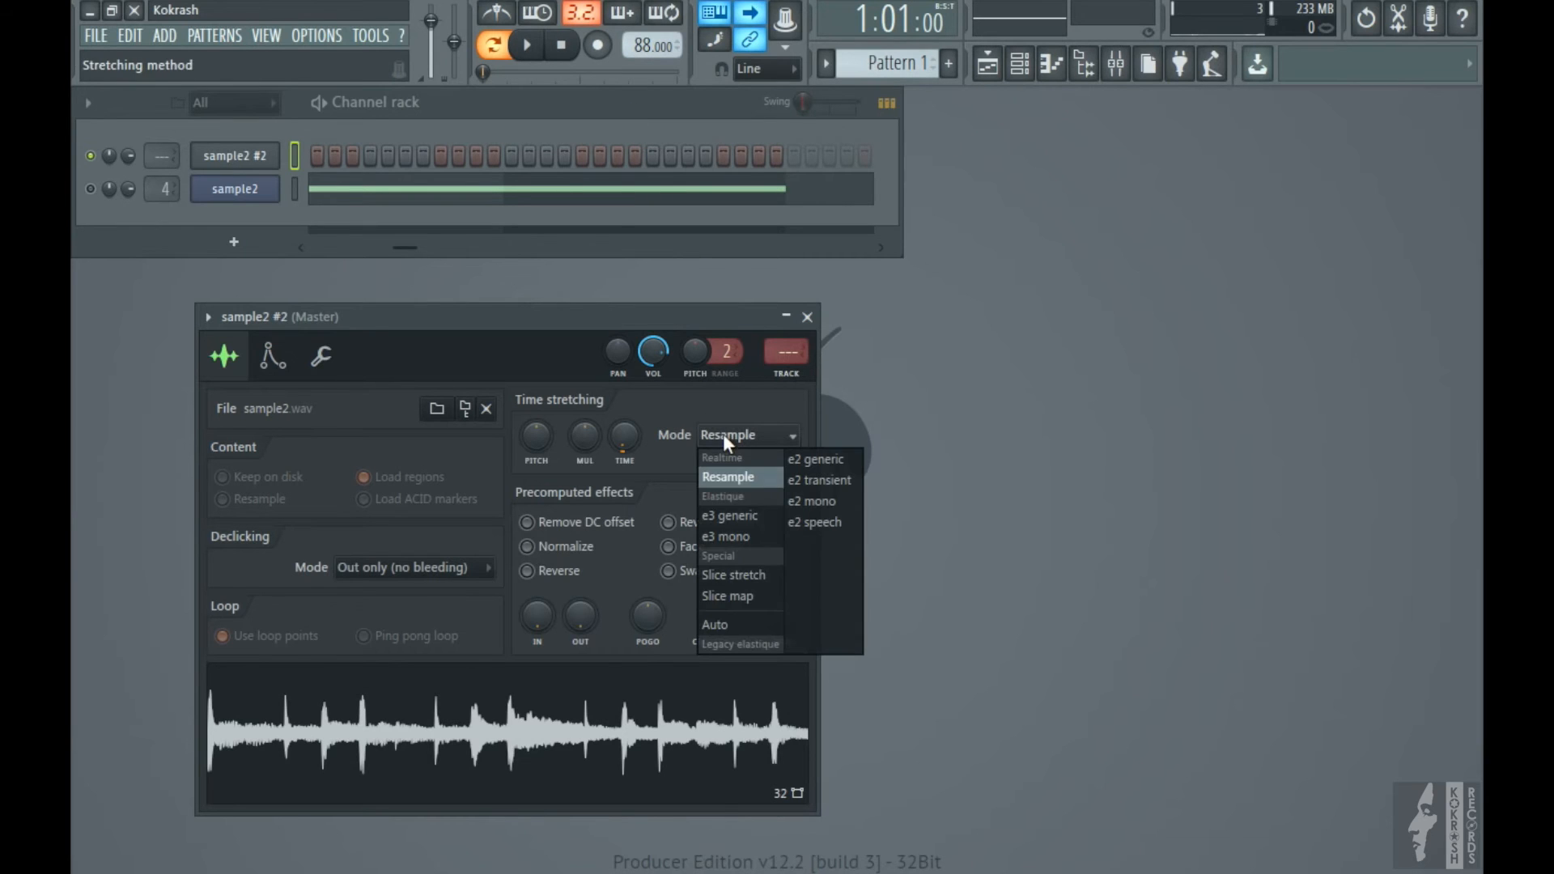
click(720, 623)
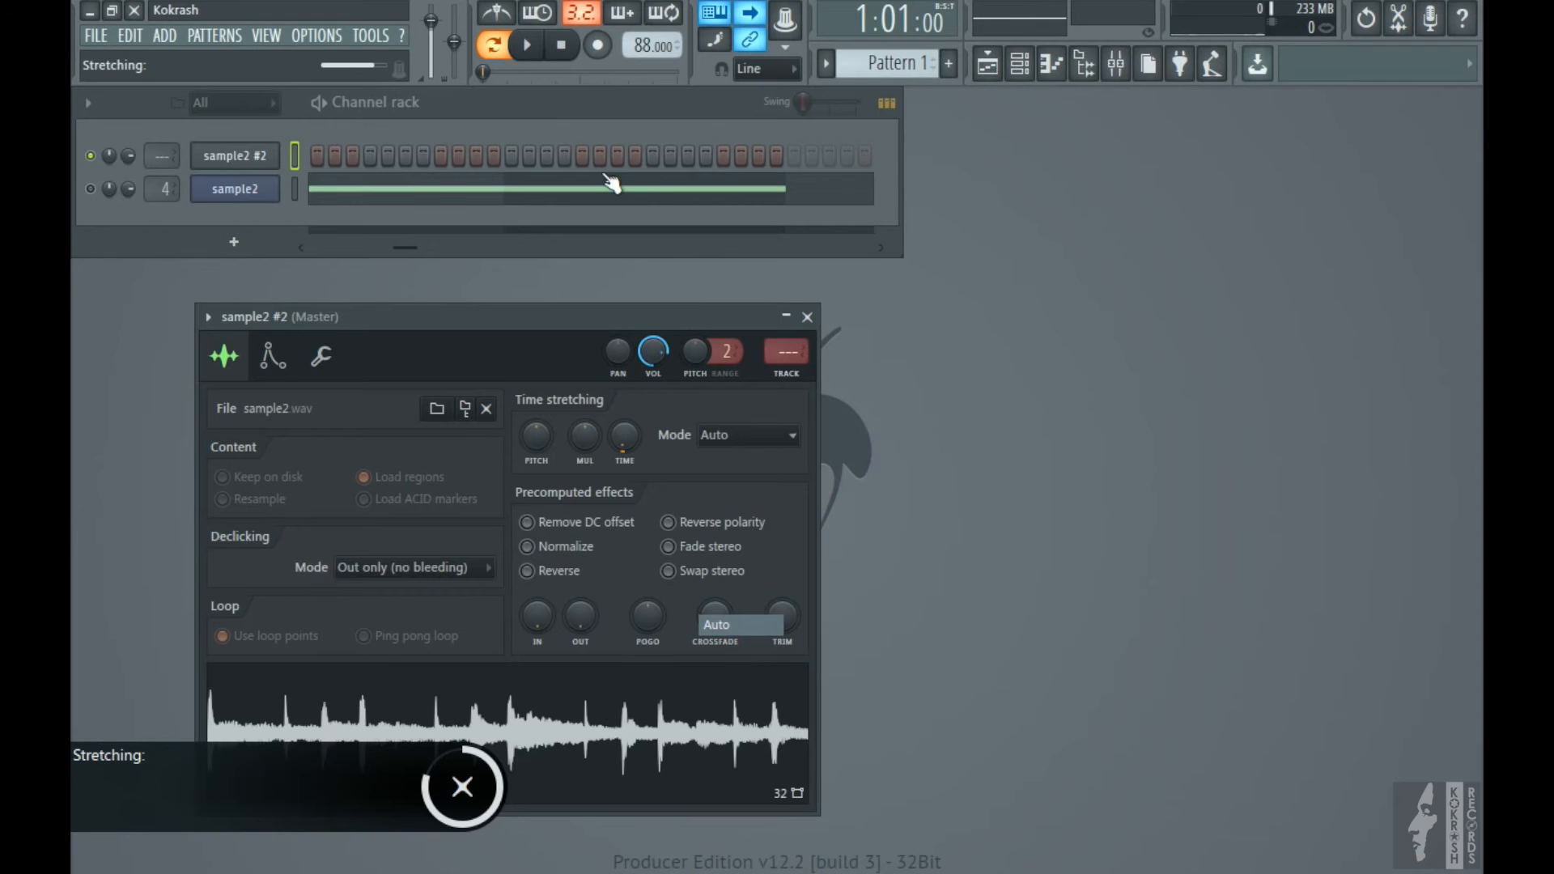
click(541, 46)
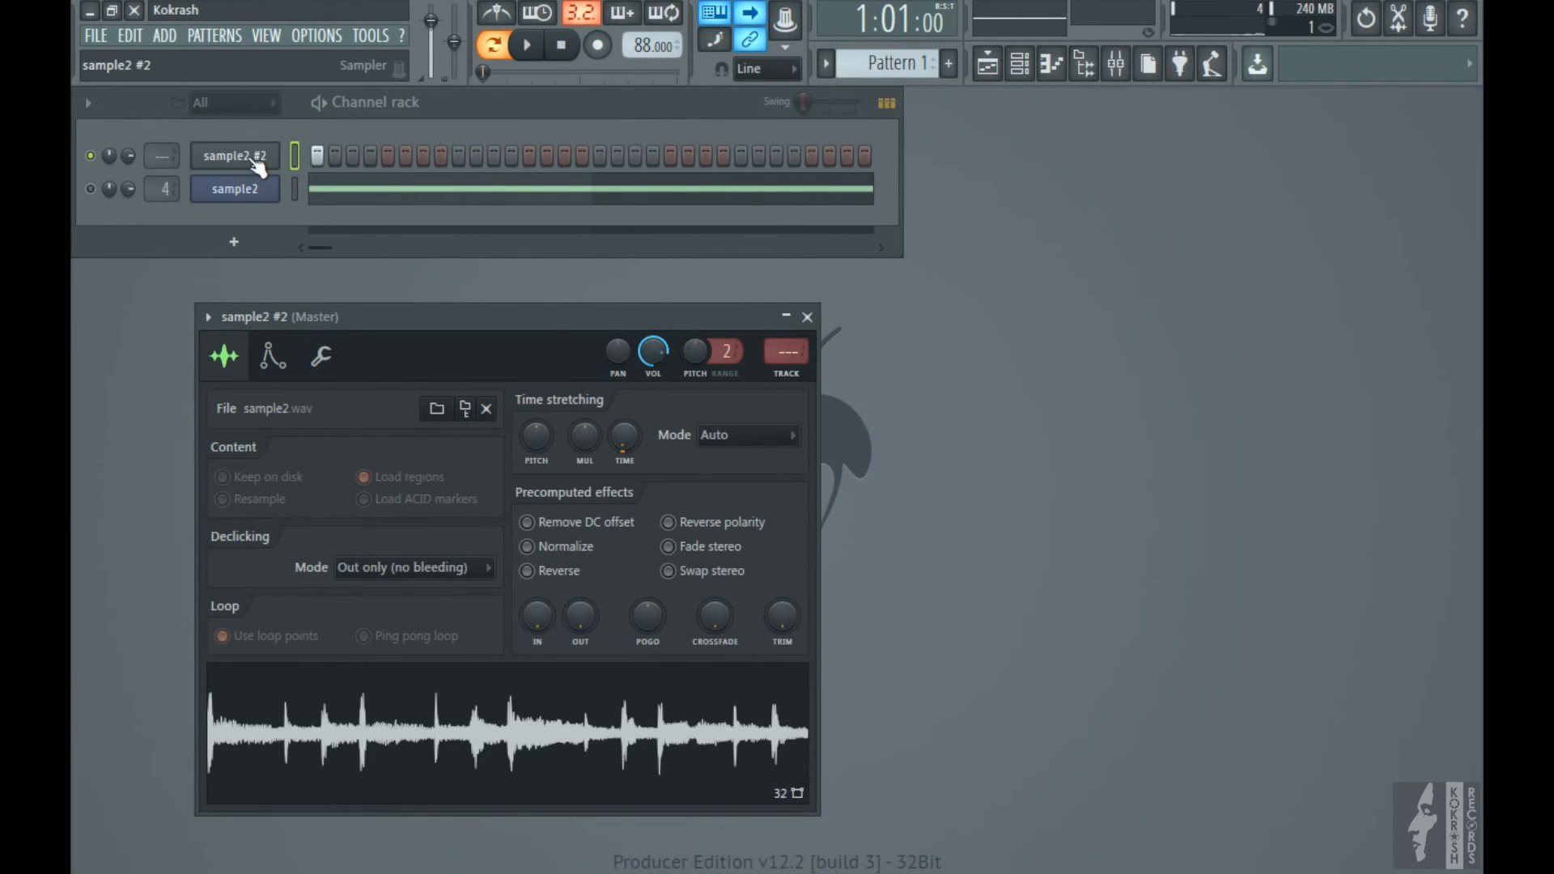
click(532, 47)
click(567, 52)
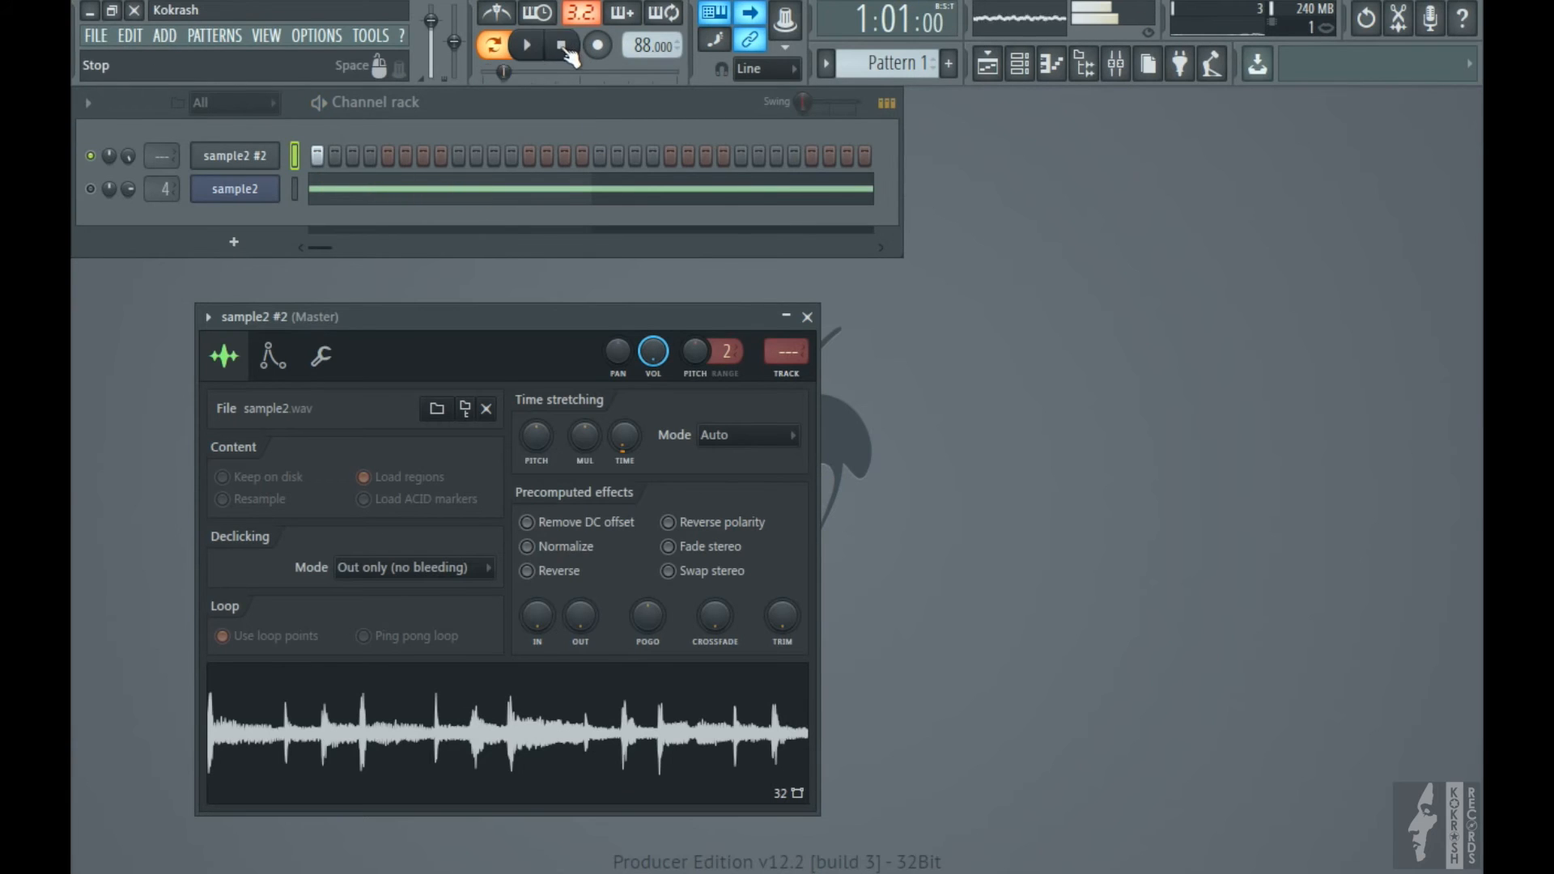
Open the mixer to check the Fruity Limiter on the Master track and play the pattern
click(1116, 63)
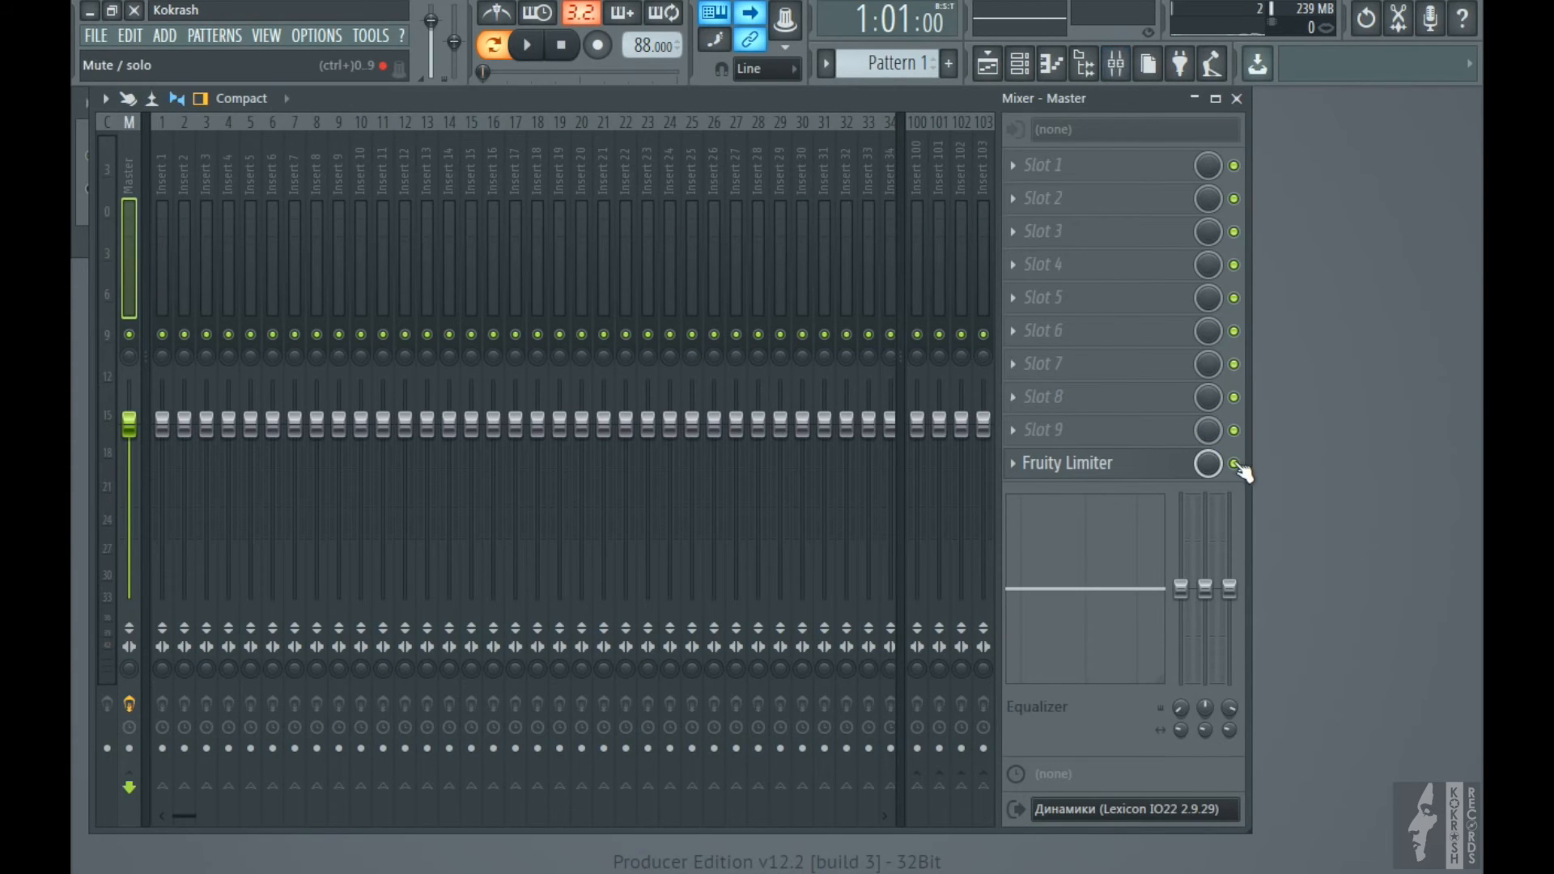
click(529, 47)
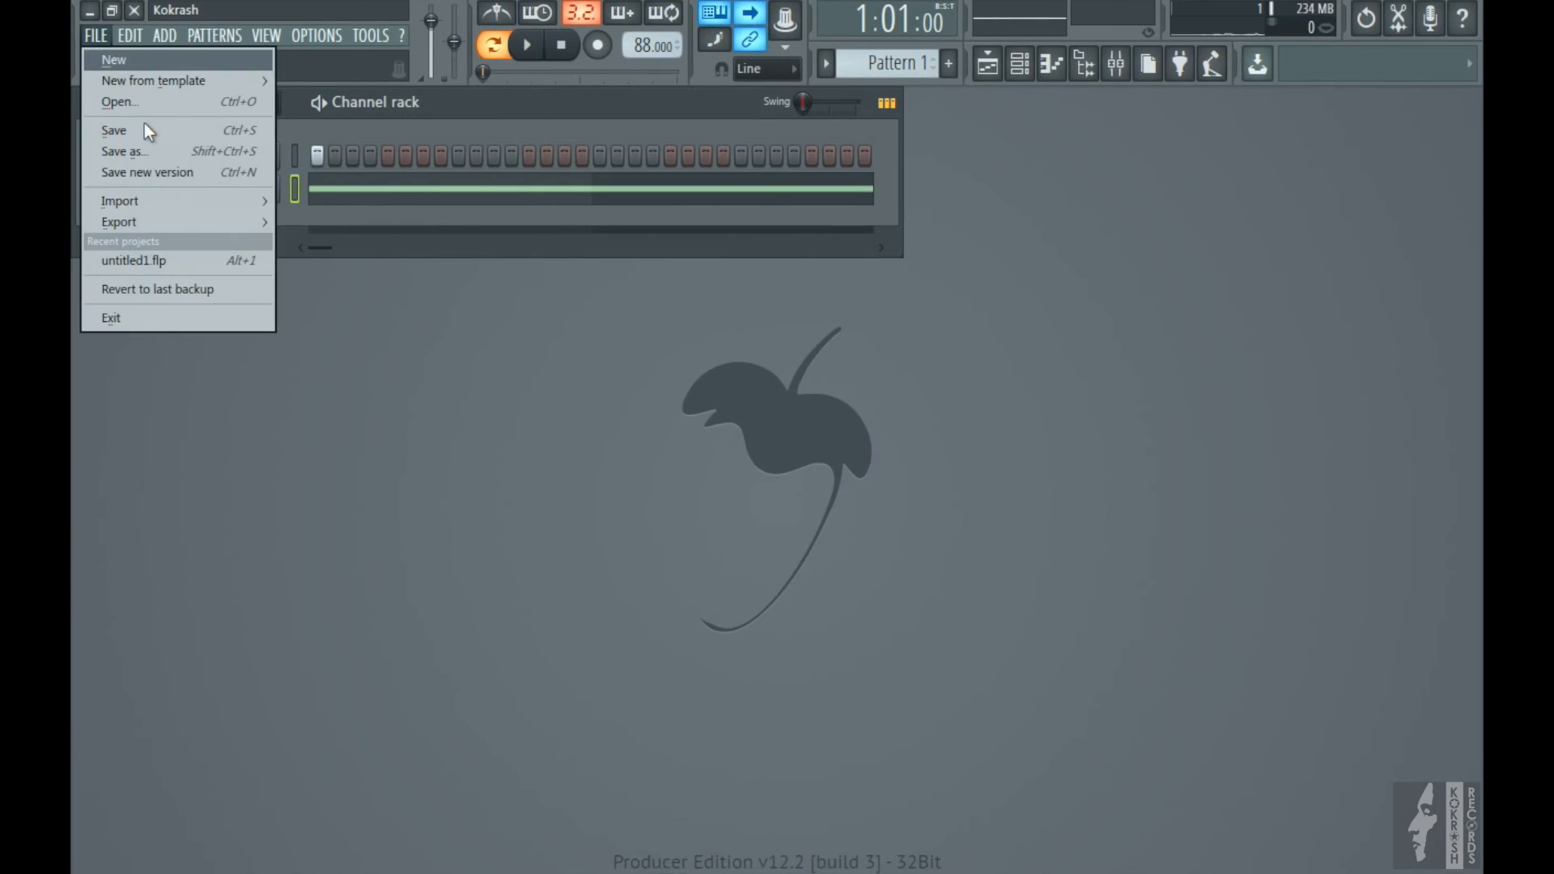
Save the project as "on i ona" in the Kokrash tutorials folder
click(152, 123)
text(on i ona)
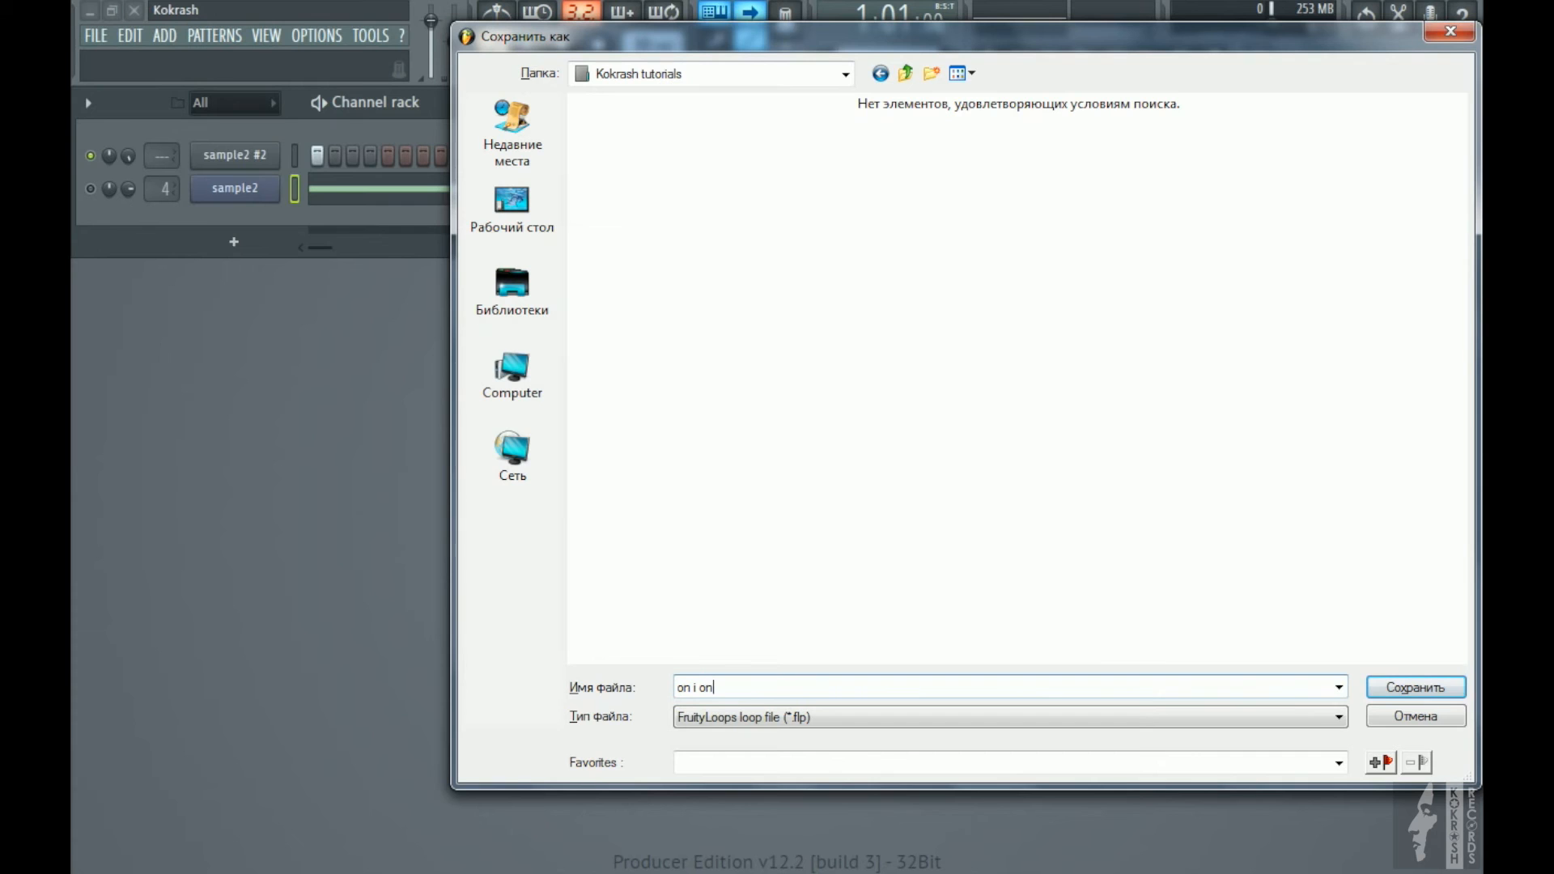
click(1385, 688)
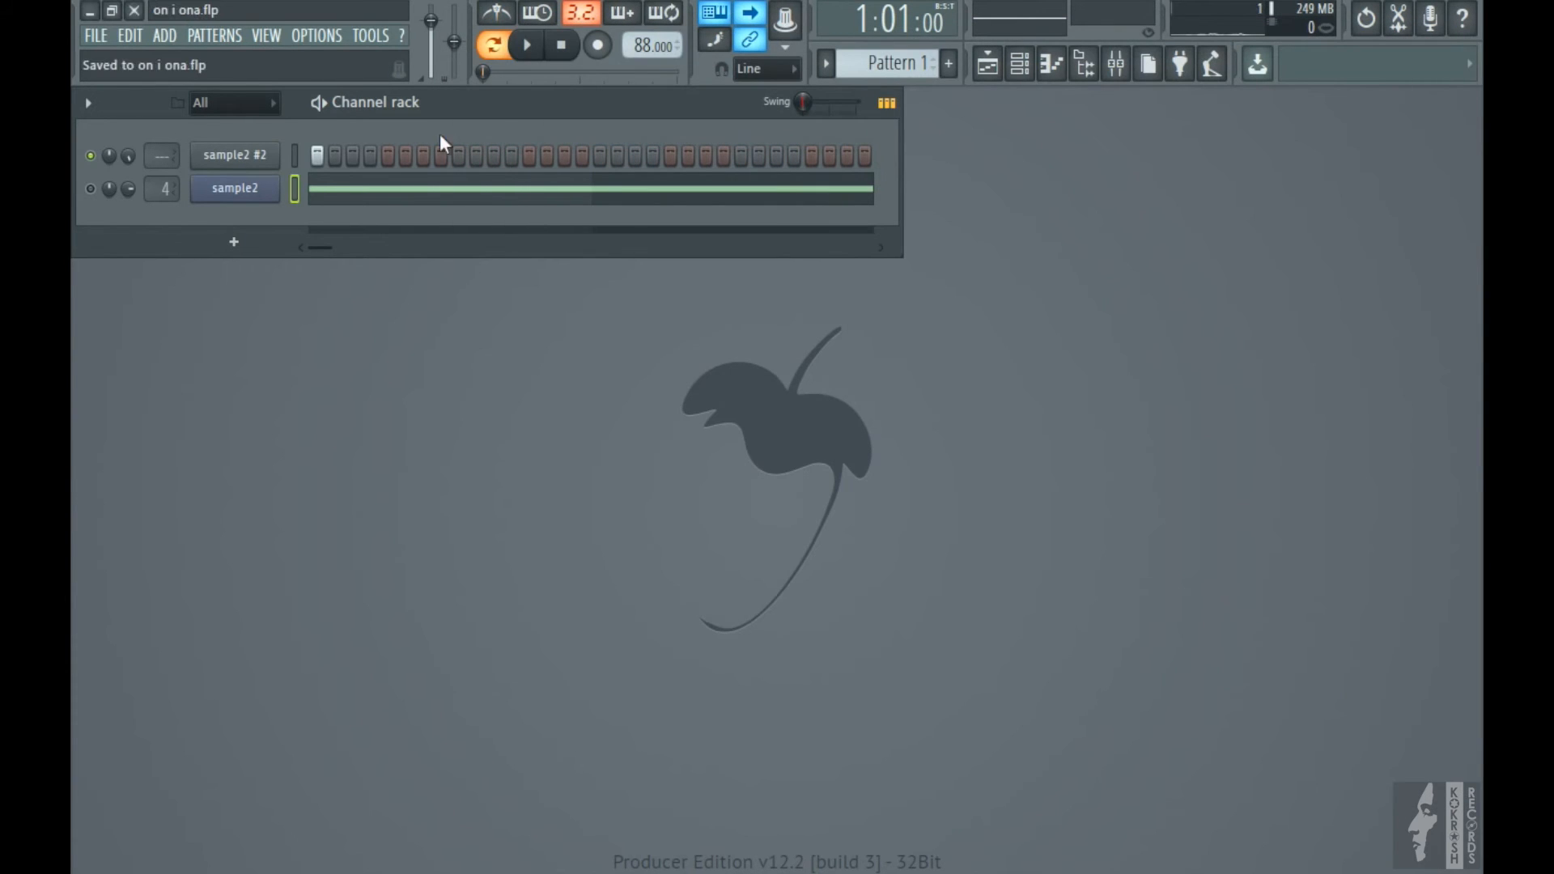
Close FL Studio, reopen the on i ona project from the Kokrash tutorials folder on the desktop and close the folder
click(134, 12)
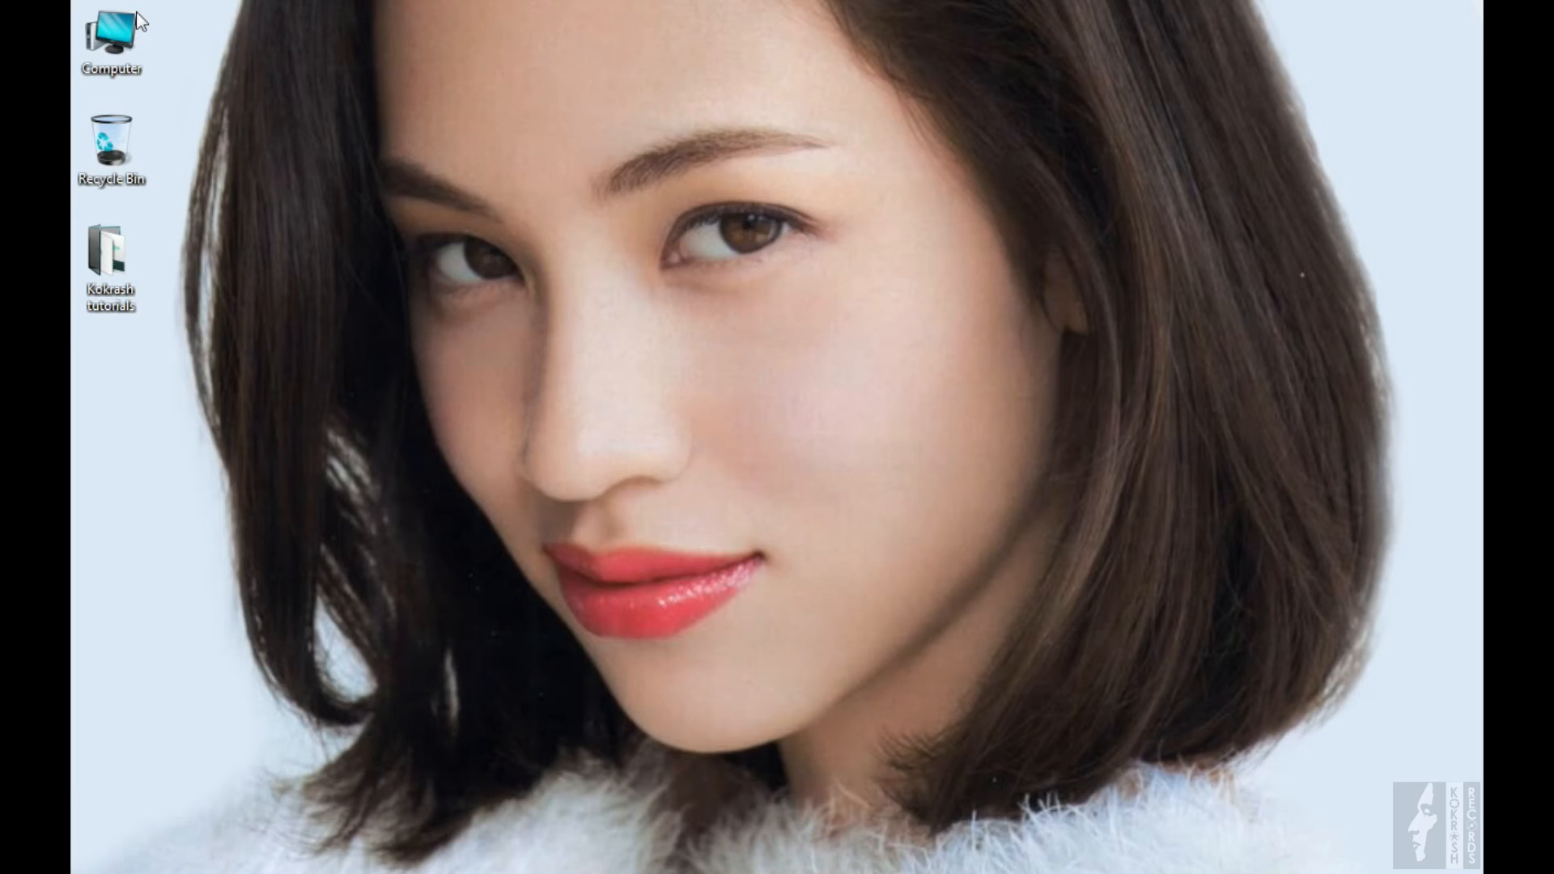
double_click(113, 260)
click(542, 306)
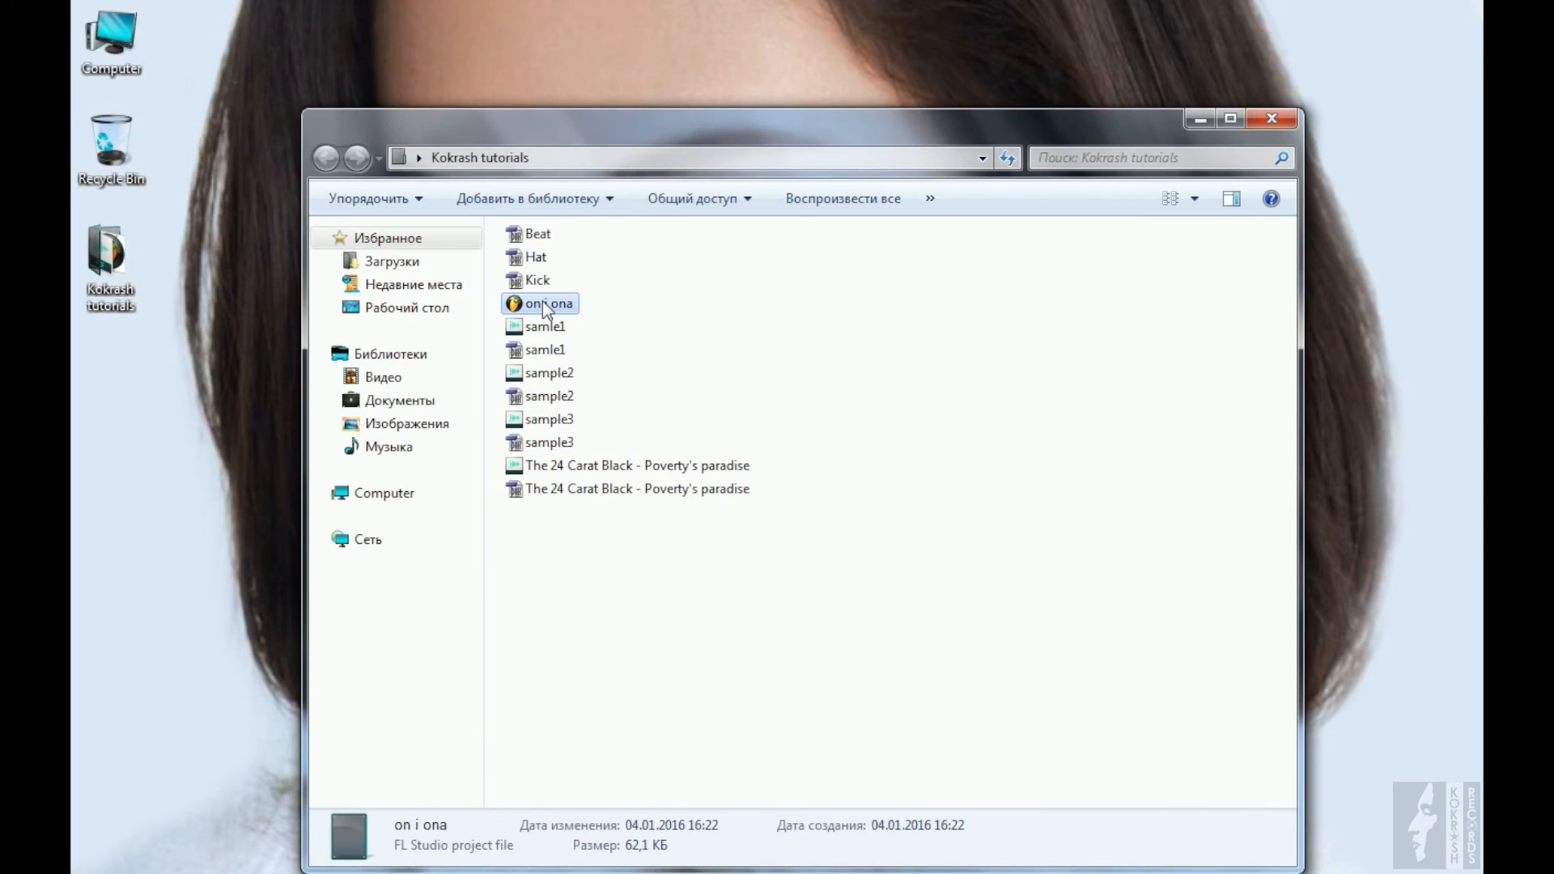
double_click(544, 304)
click(1273, 119)
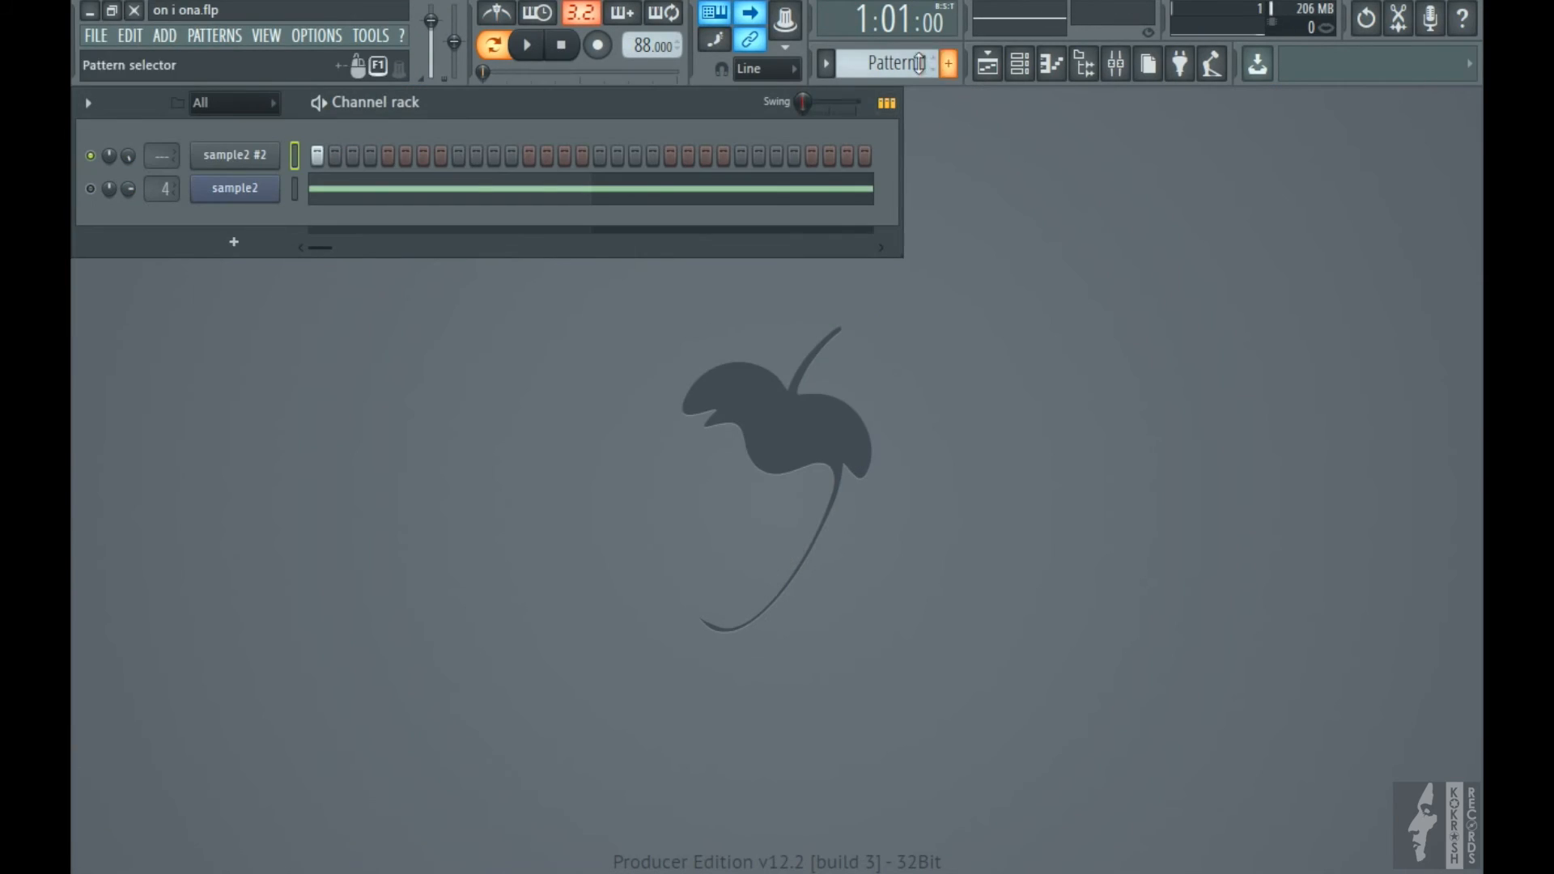
Switch to Pattern 2 and insert a new Sampler channel above the sample2 #2 channel
drag(921, 62, 921, 53)
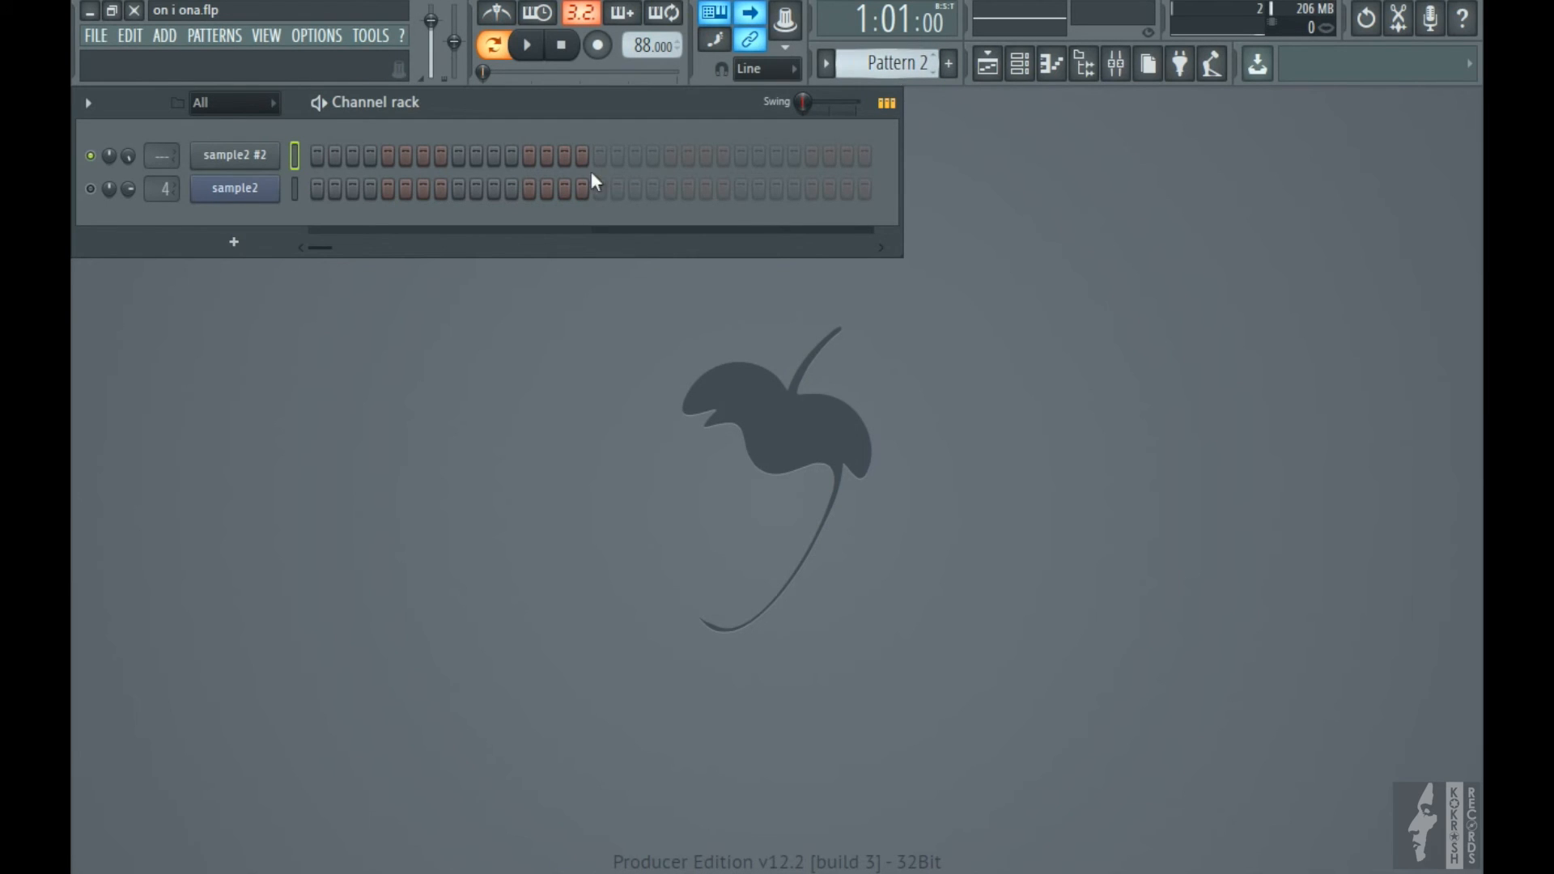
right_click(235, 152)
mouse_move(410, 301)
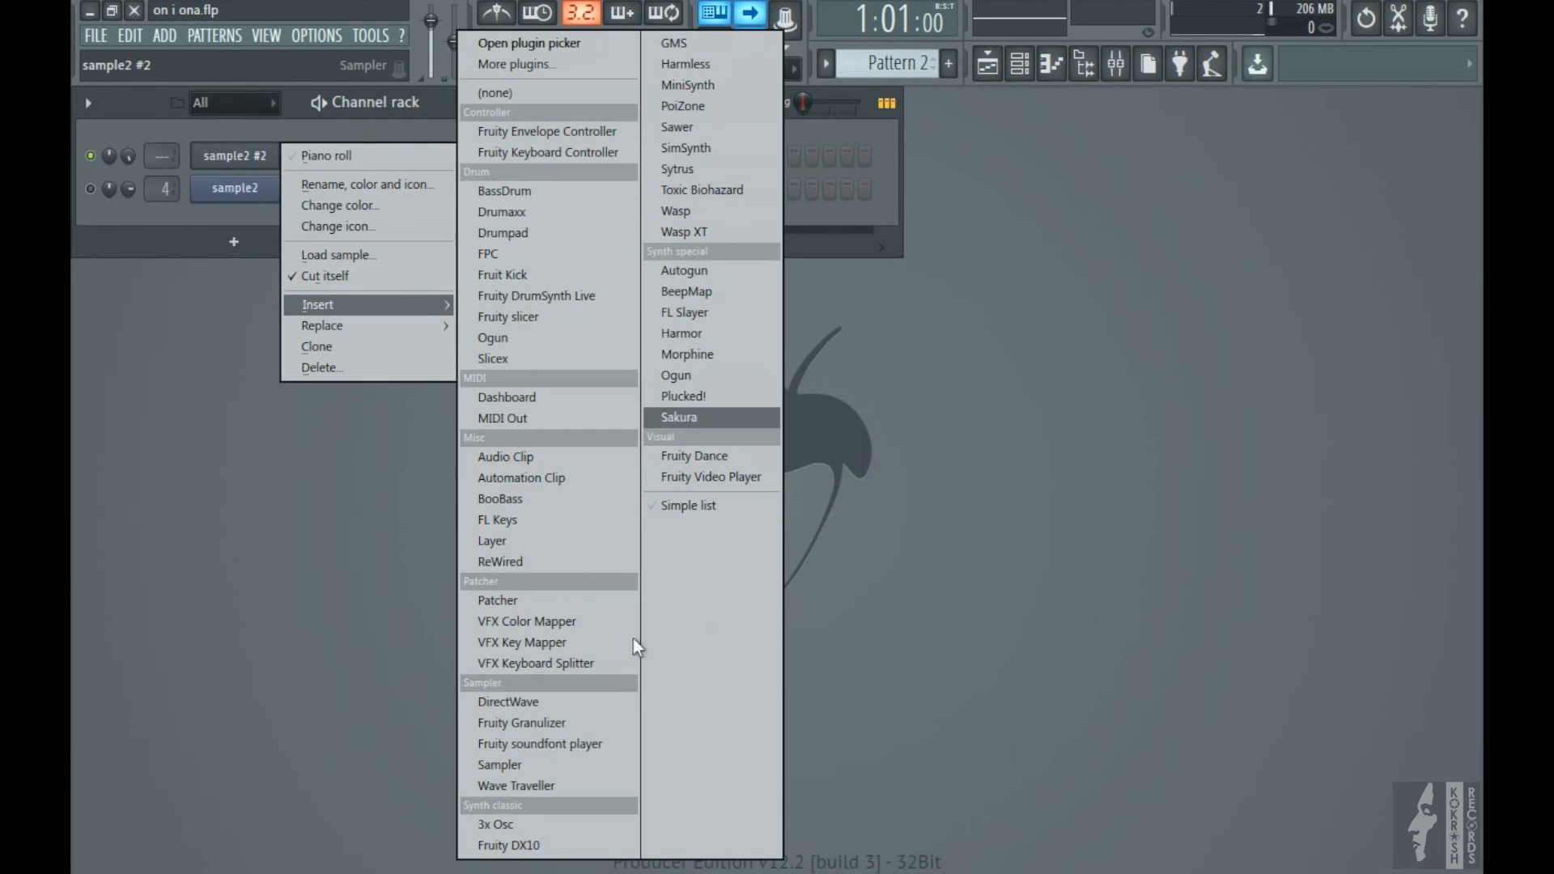
click(536, 768)
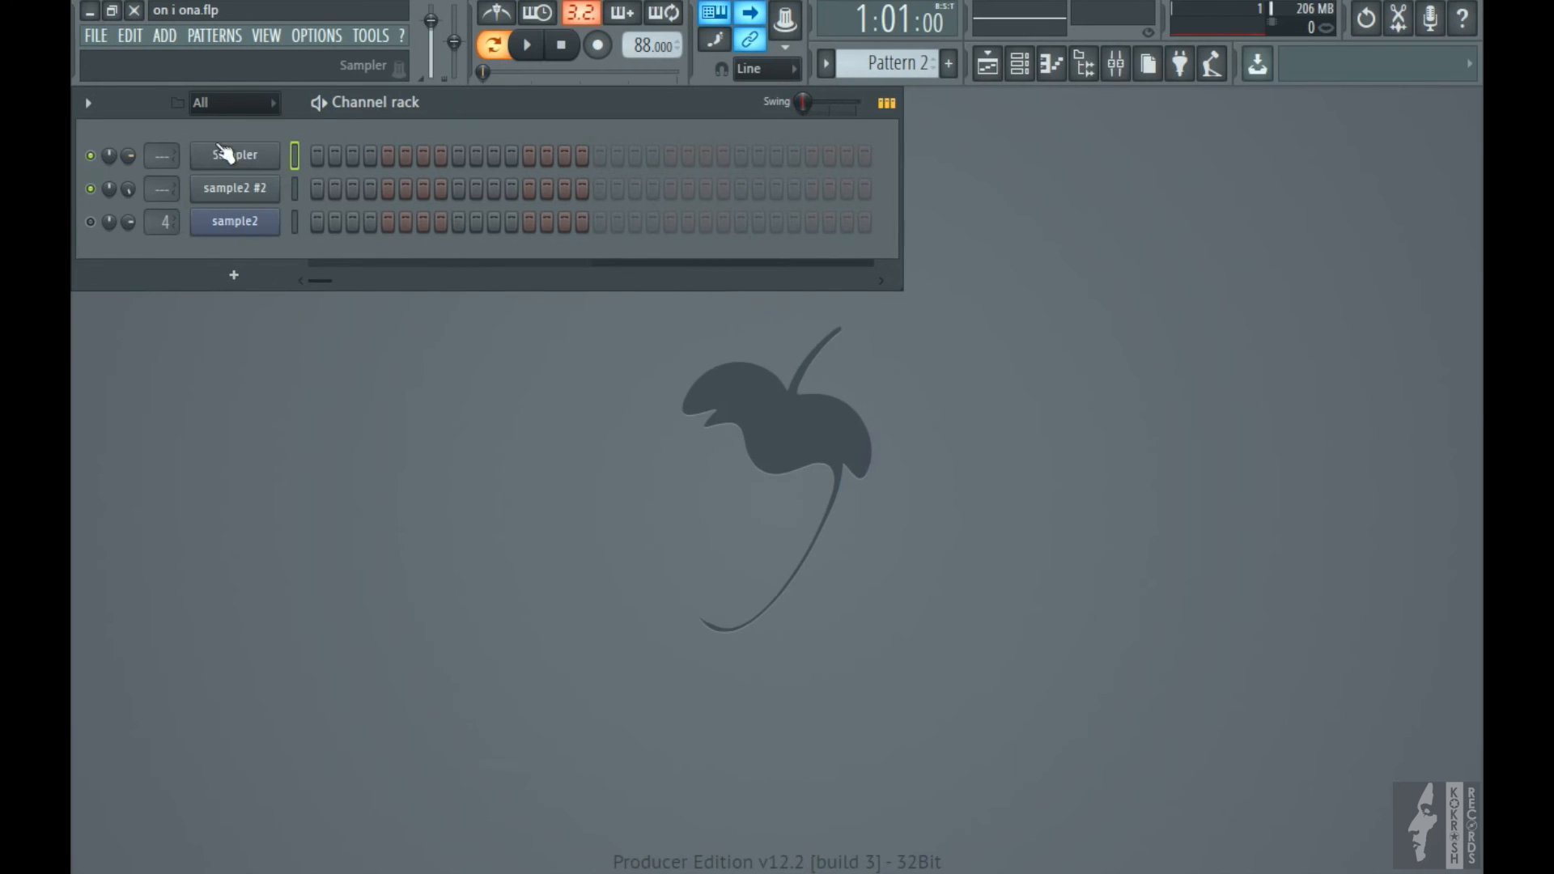
Load samle1.wav into the new Sampler channel
click(243, 165)
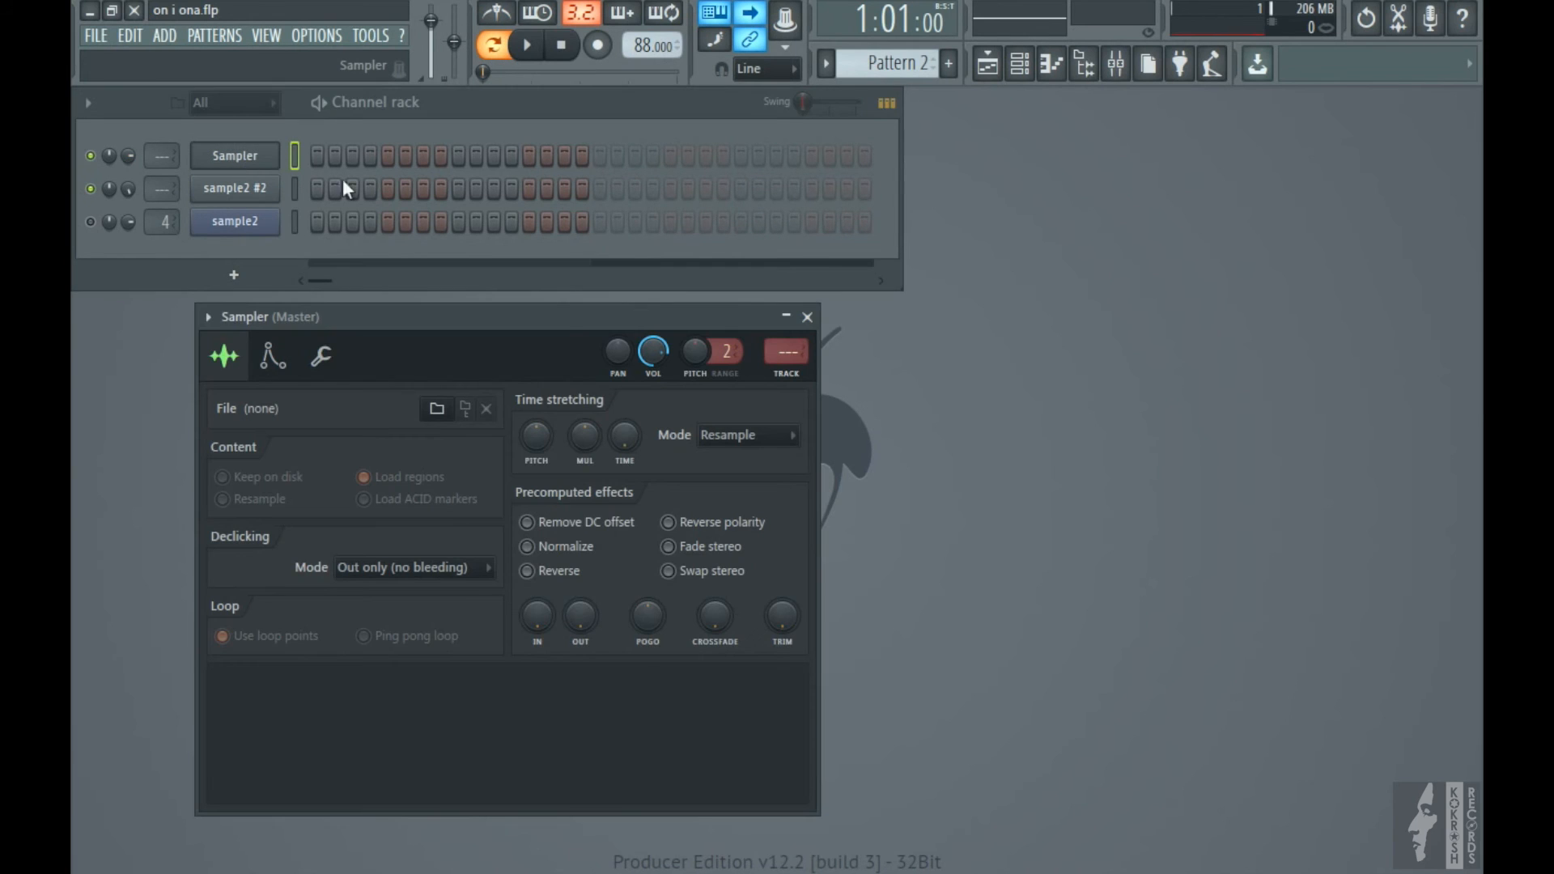
click(438, 410)
double_click(615, 160)
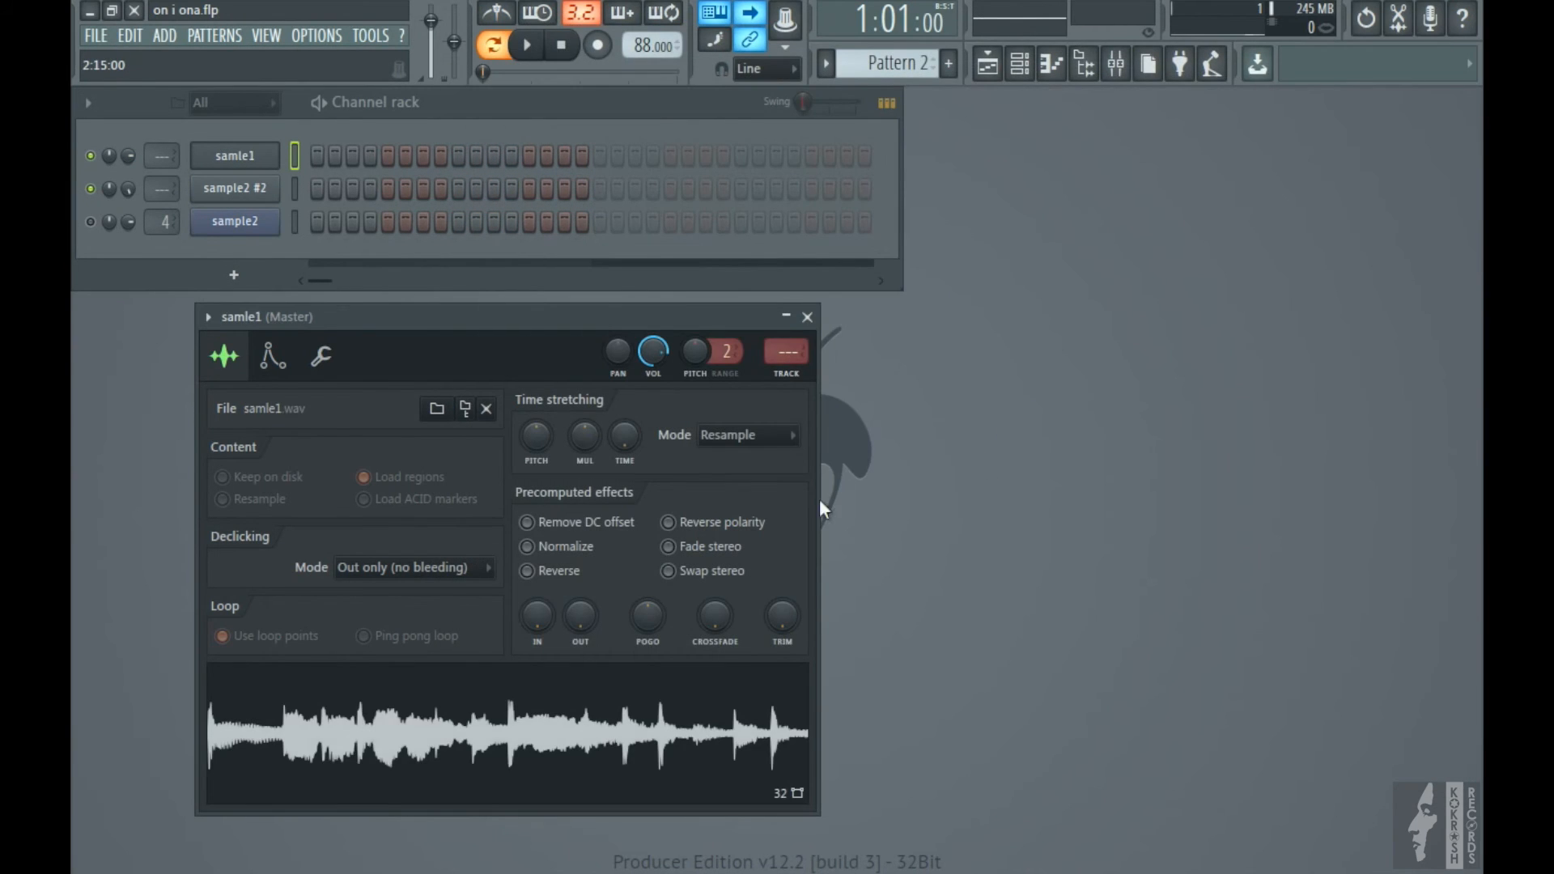
Set the samle1 channel's time stretch to 2 bars and its stretching mode to Auto
right_click(626, 441)
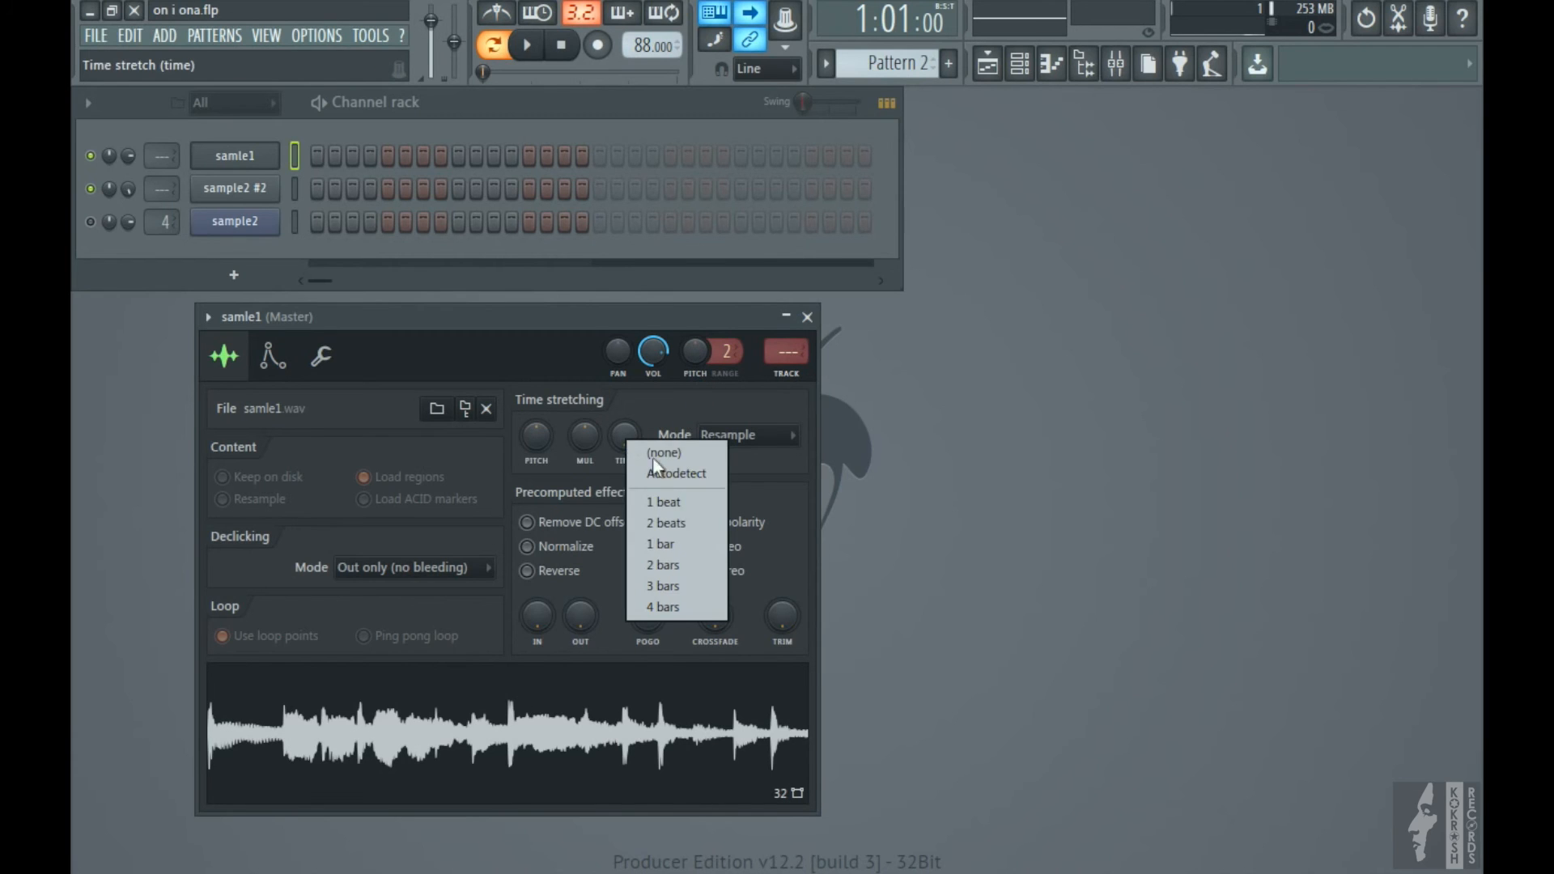
click(674, 565)
click(737, 437)
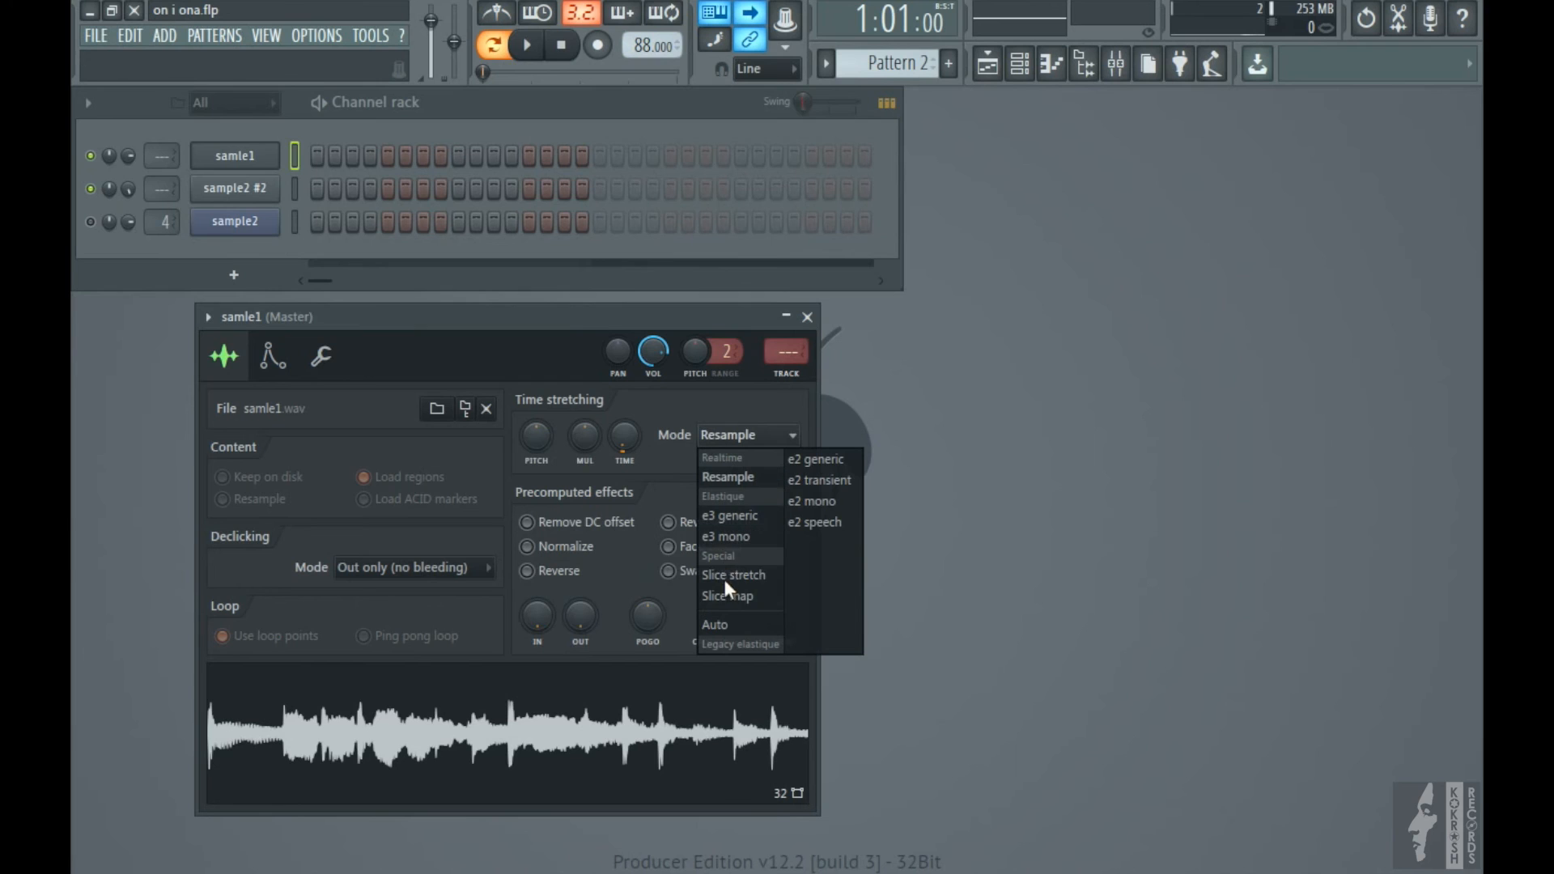
click(730, 624)
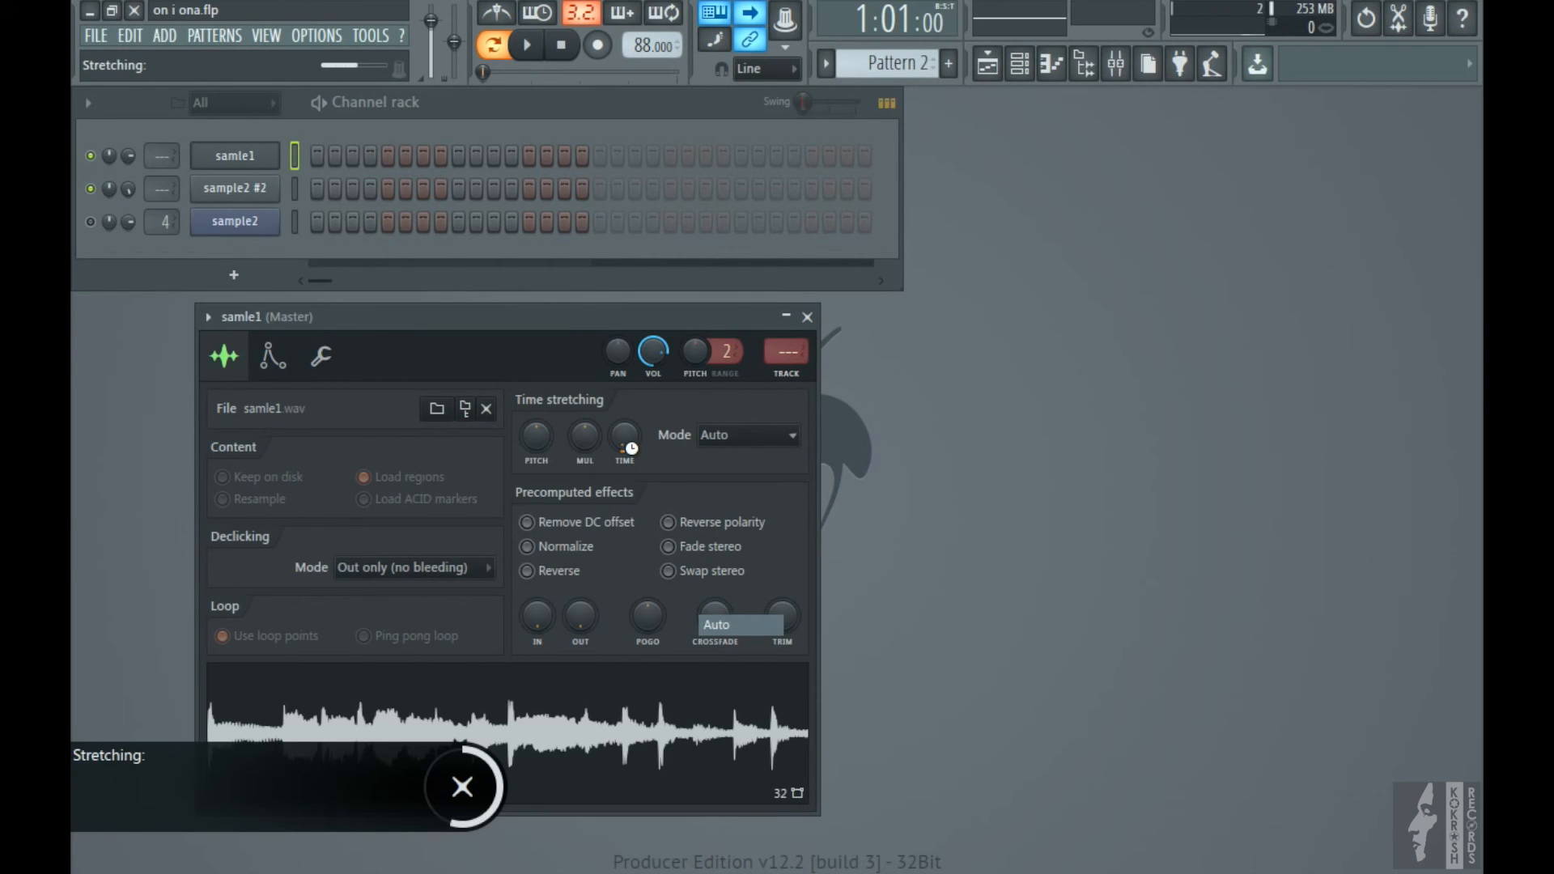
Change the samle1 time stretch to 1 bar, trigger the channel on its first step and play the pattern
right_click(628, 440)
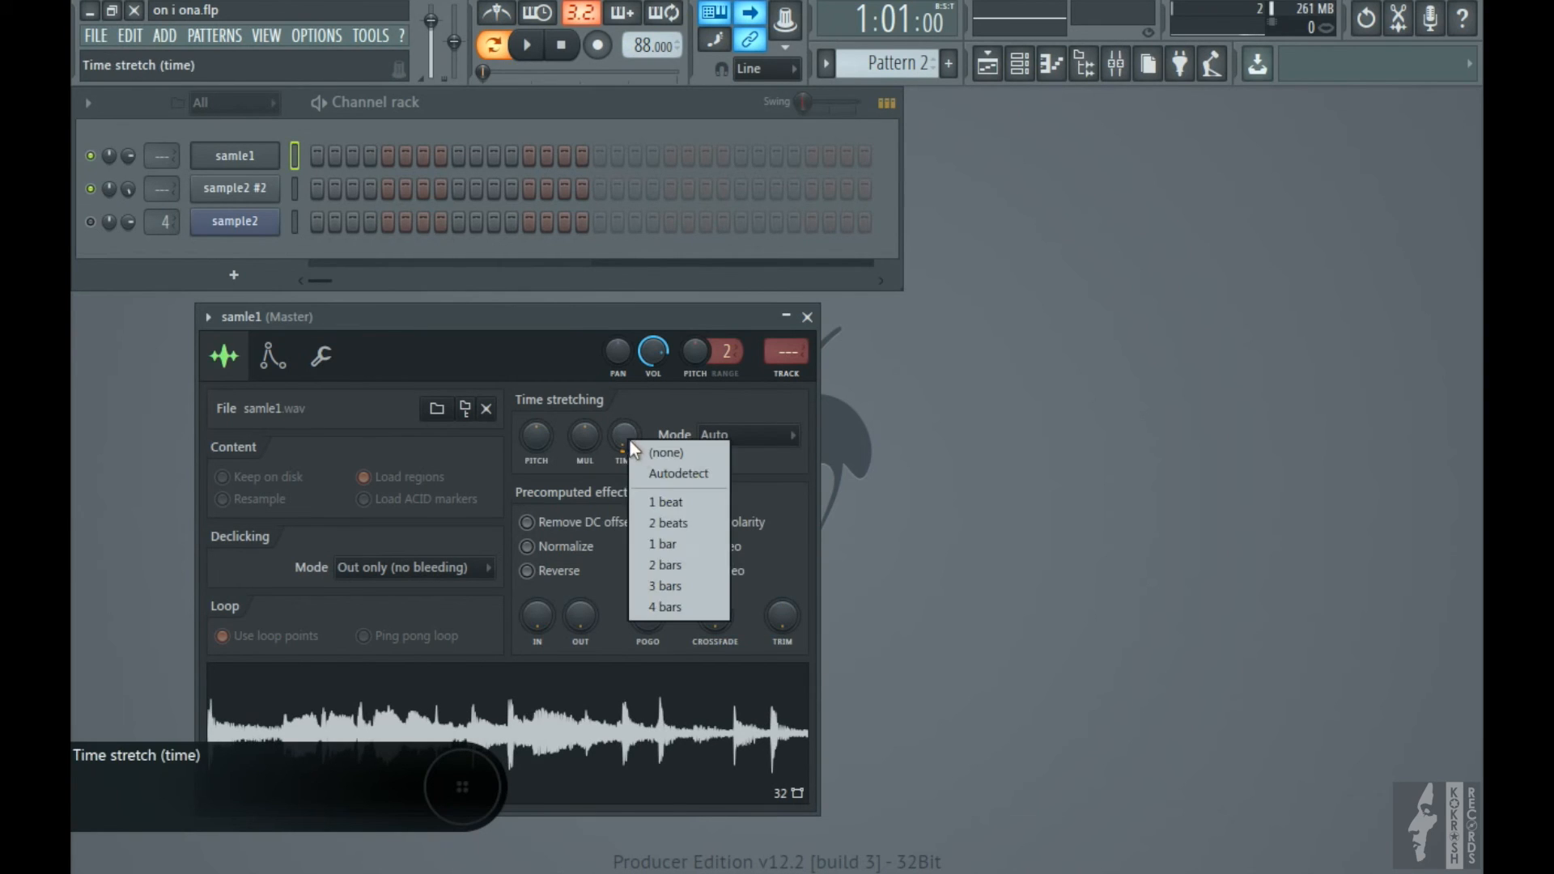
click(678, 545)
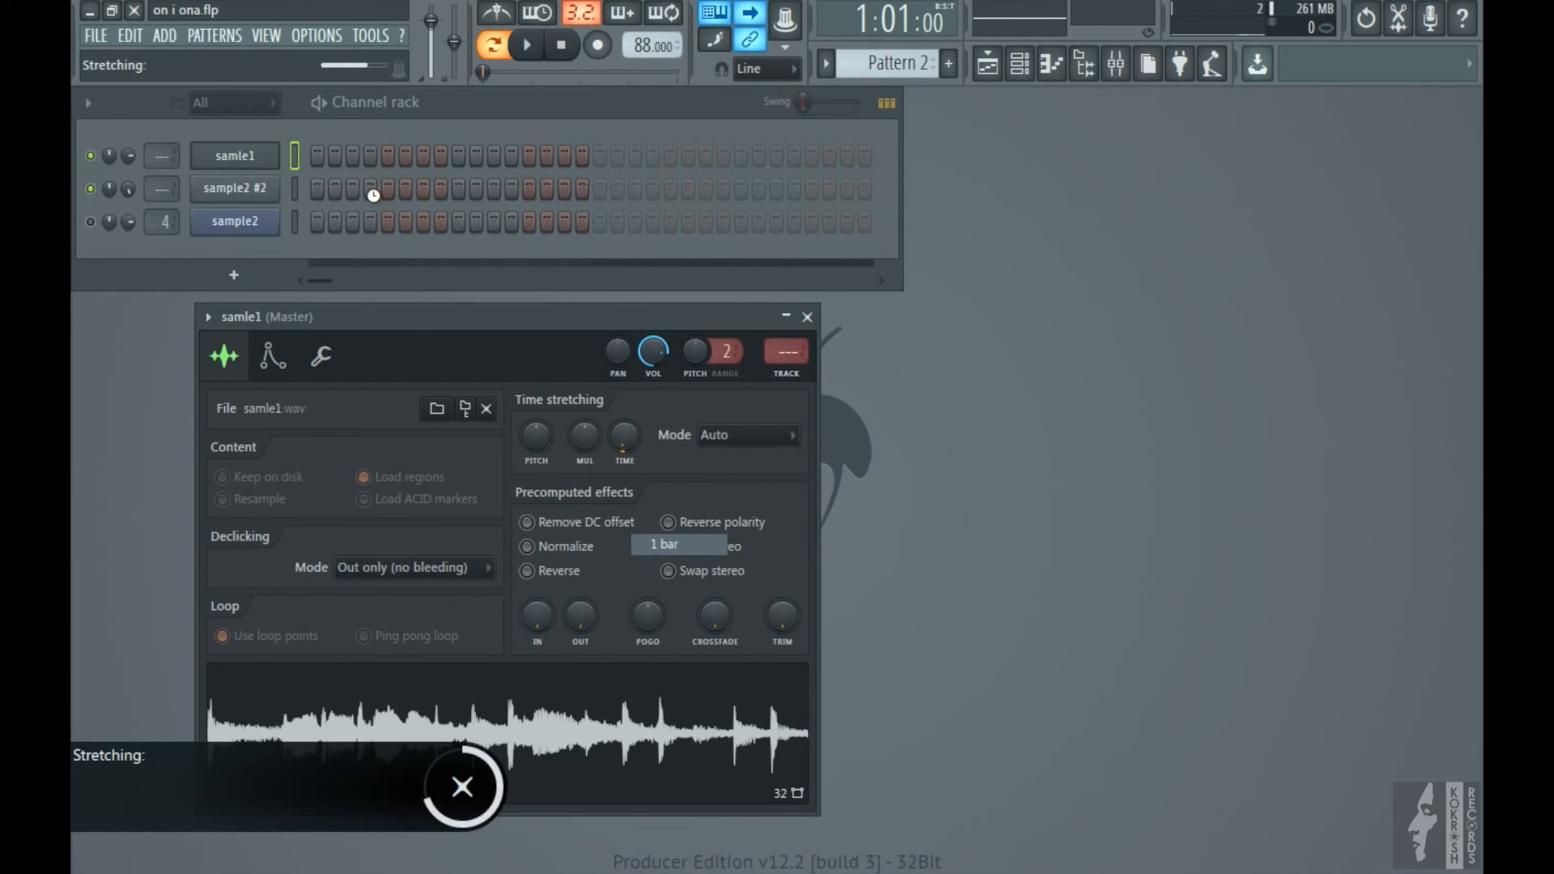
click(332, 155)
click(268, 164)
click(269, 164)
click(534, 46)
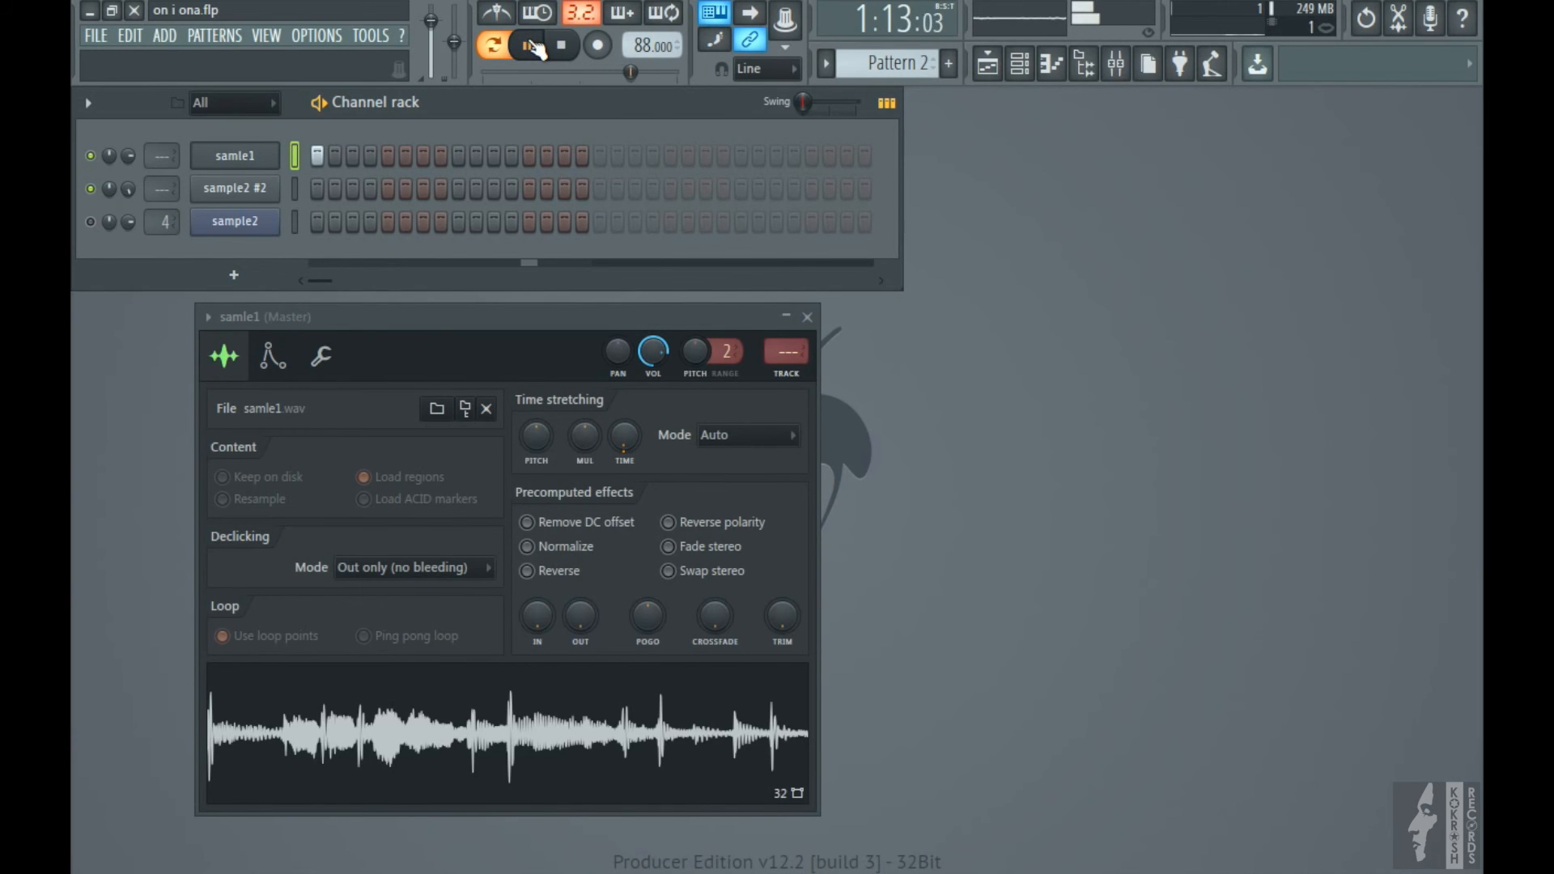
click(567, 49)
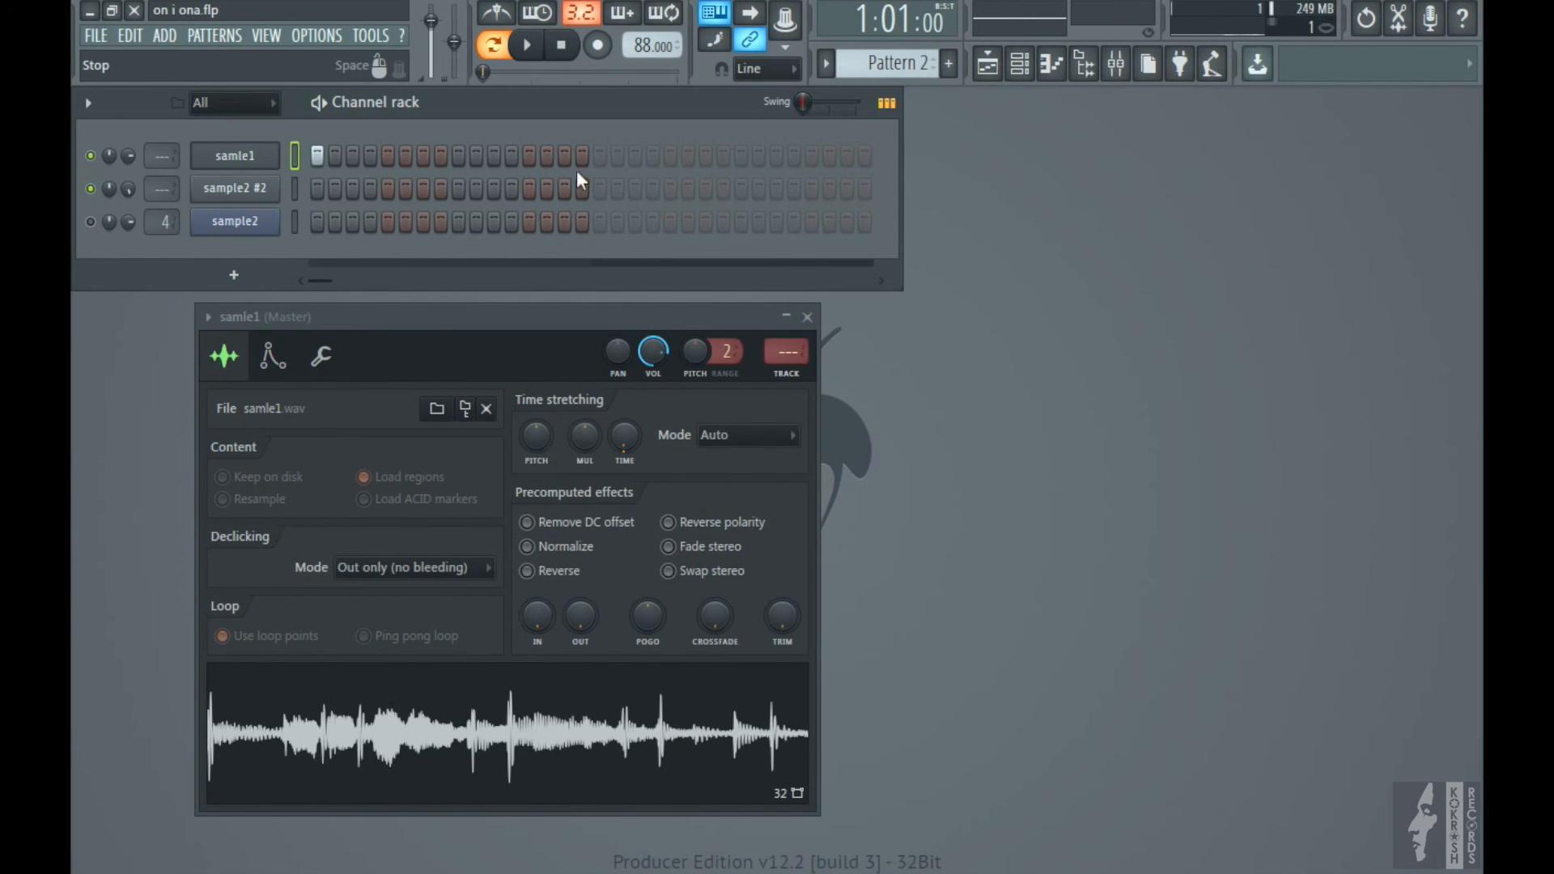
Try a 4-bar time stretch on samle1 and play the pattern to hear it
click(629, 433)
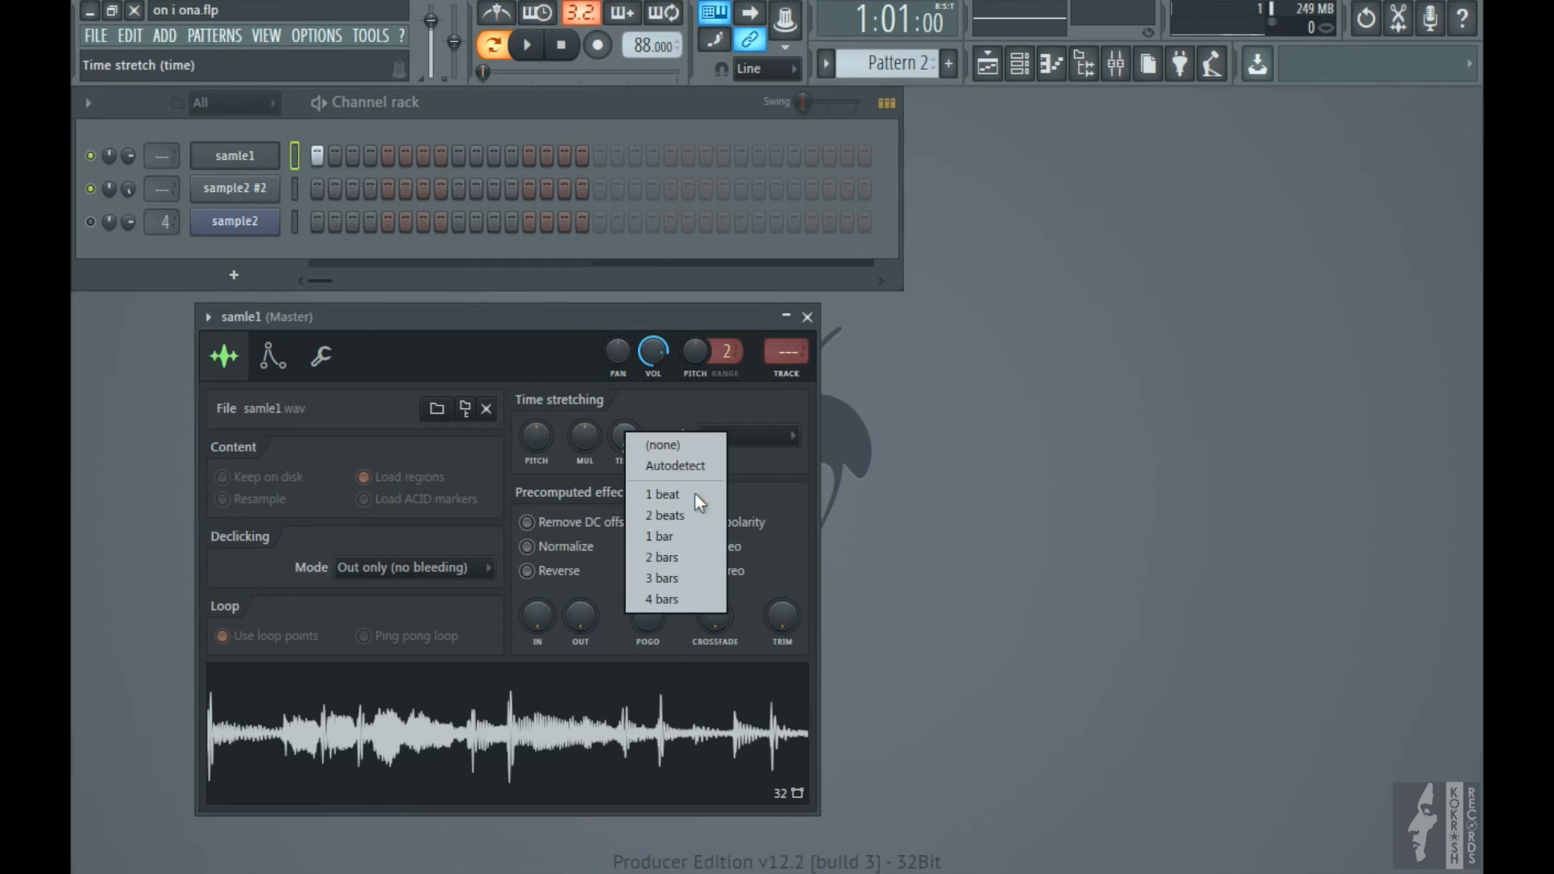
click(663, 599)
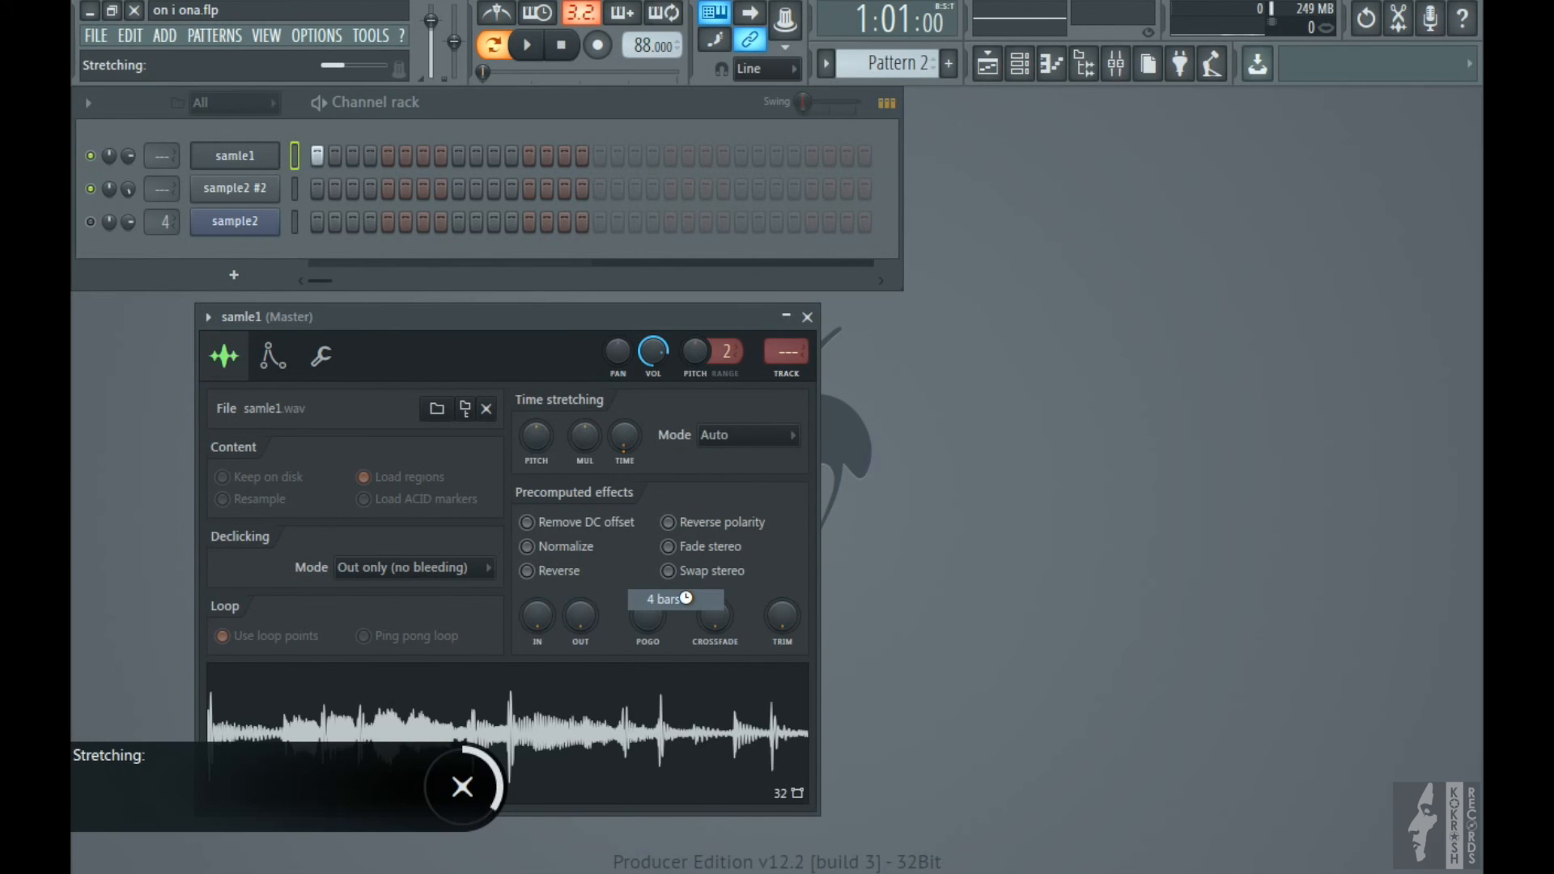
click(531, 50)
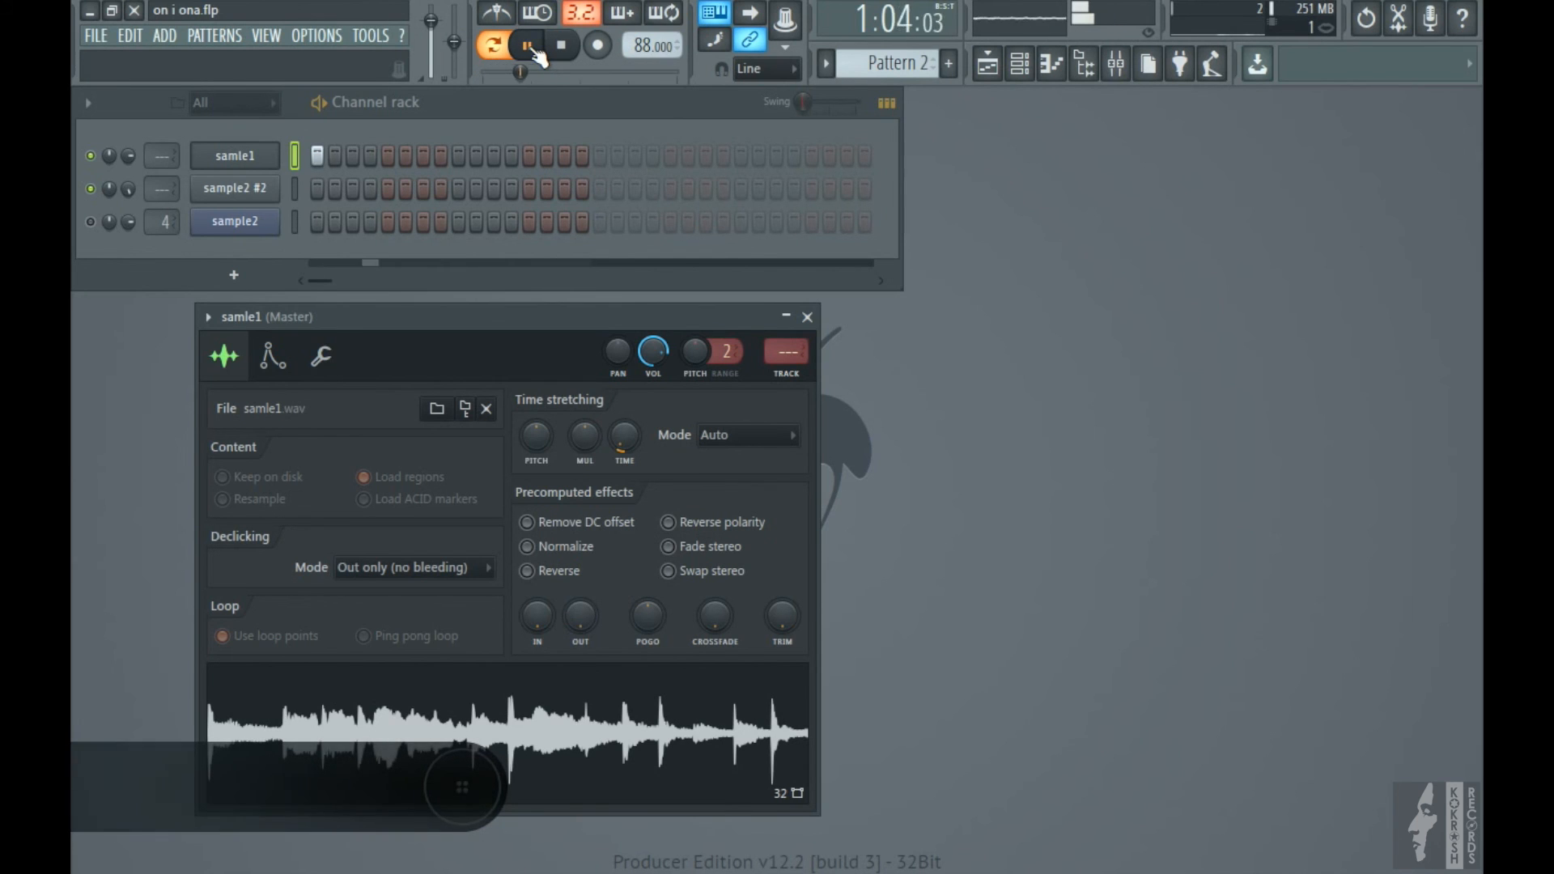
click(561, 50)
click(568, 49)
Set the samle1 time stretch back to 2 bars and play the pattern
click(625, 437)
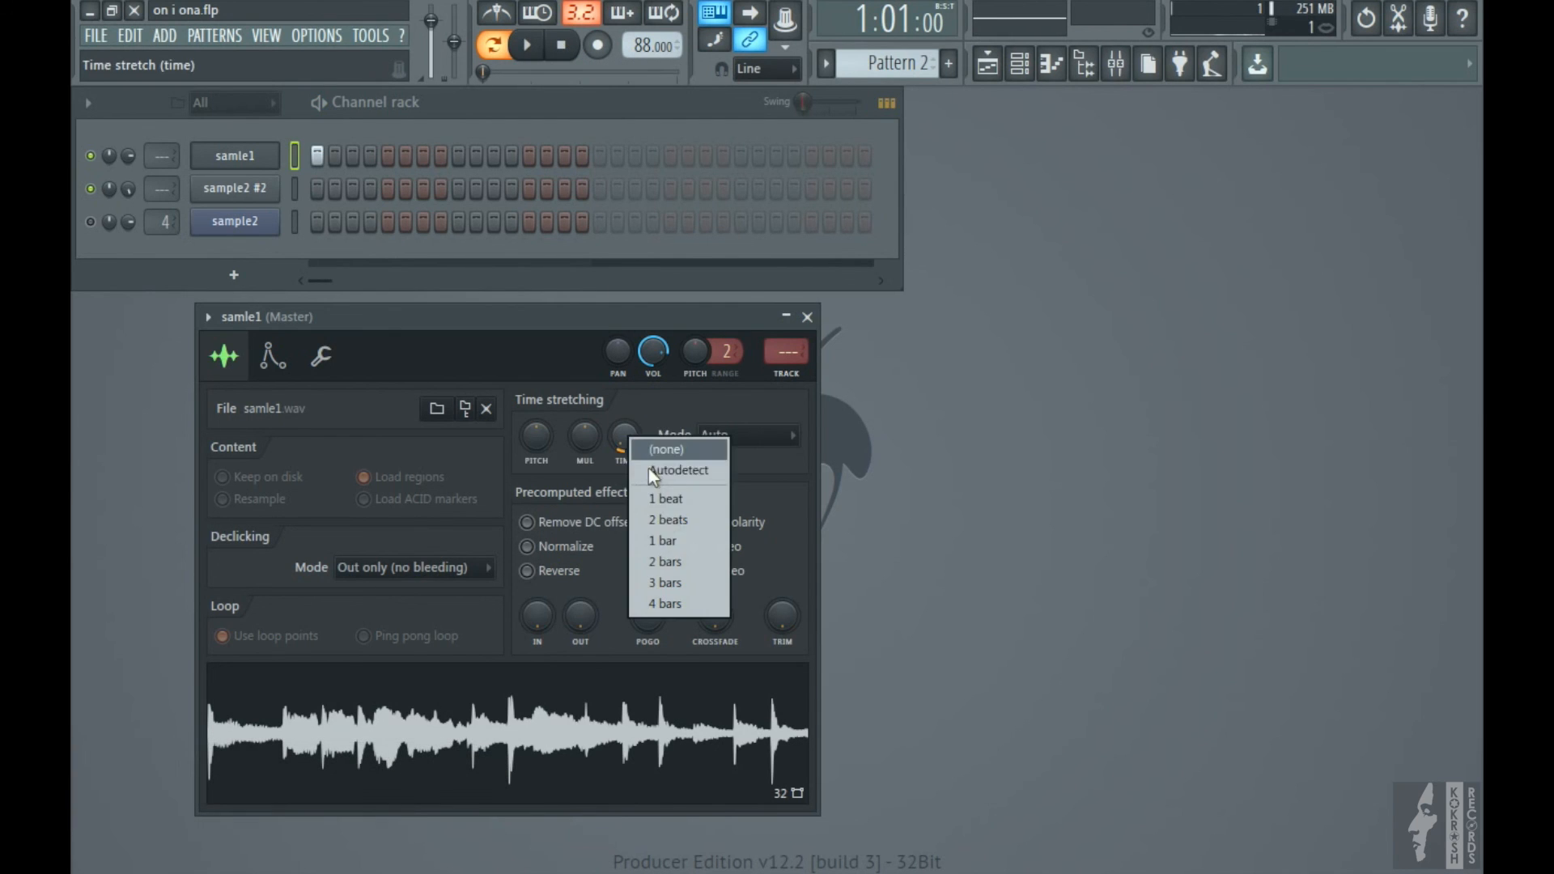
click(675, 561)
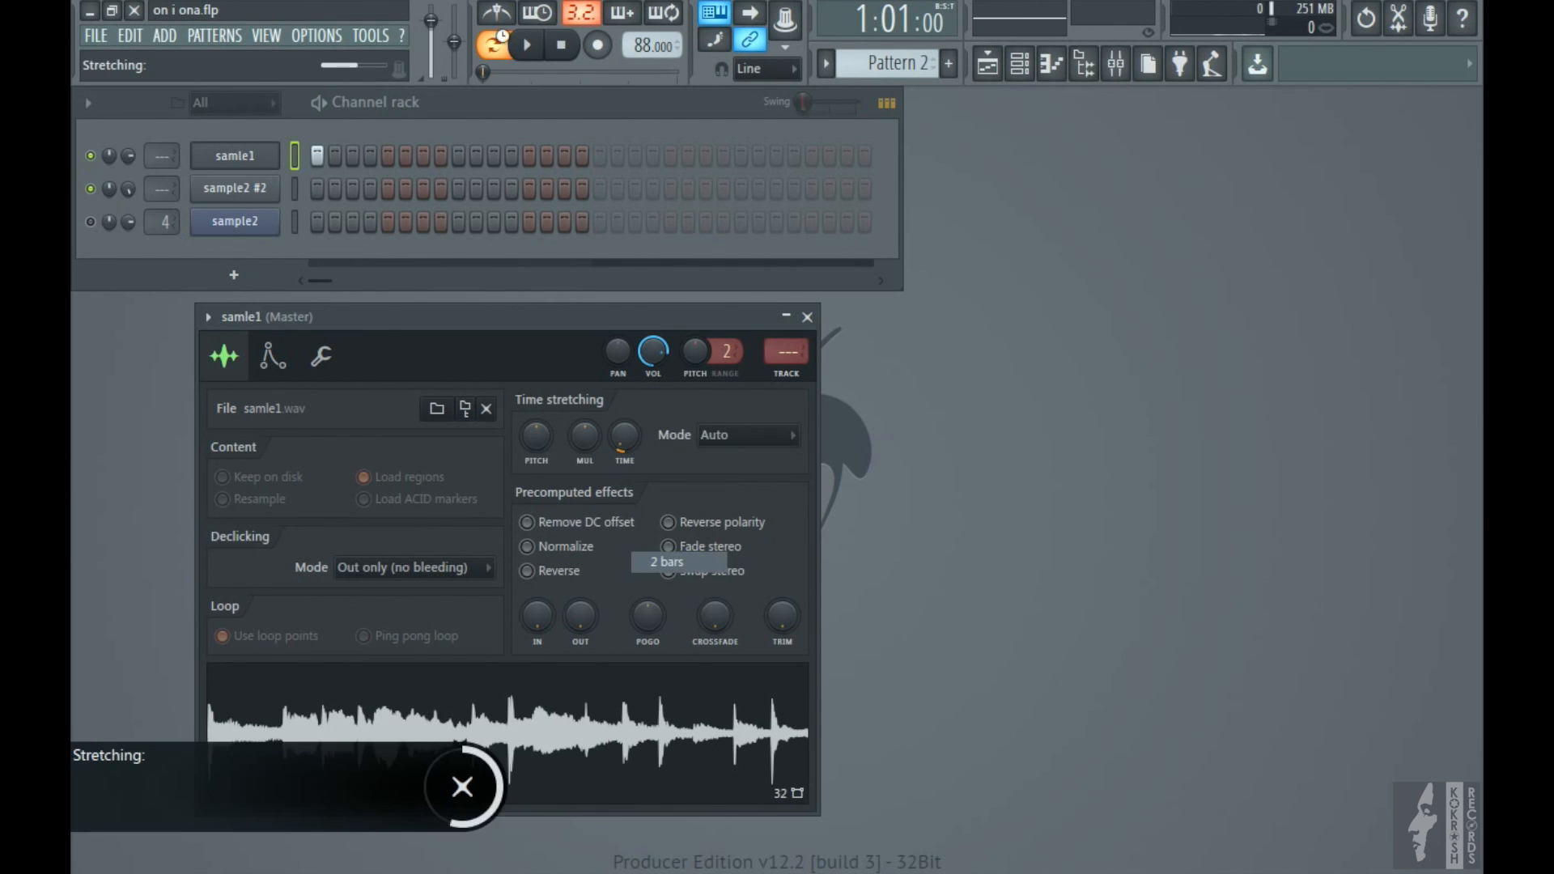
click(527, 46)
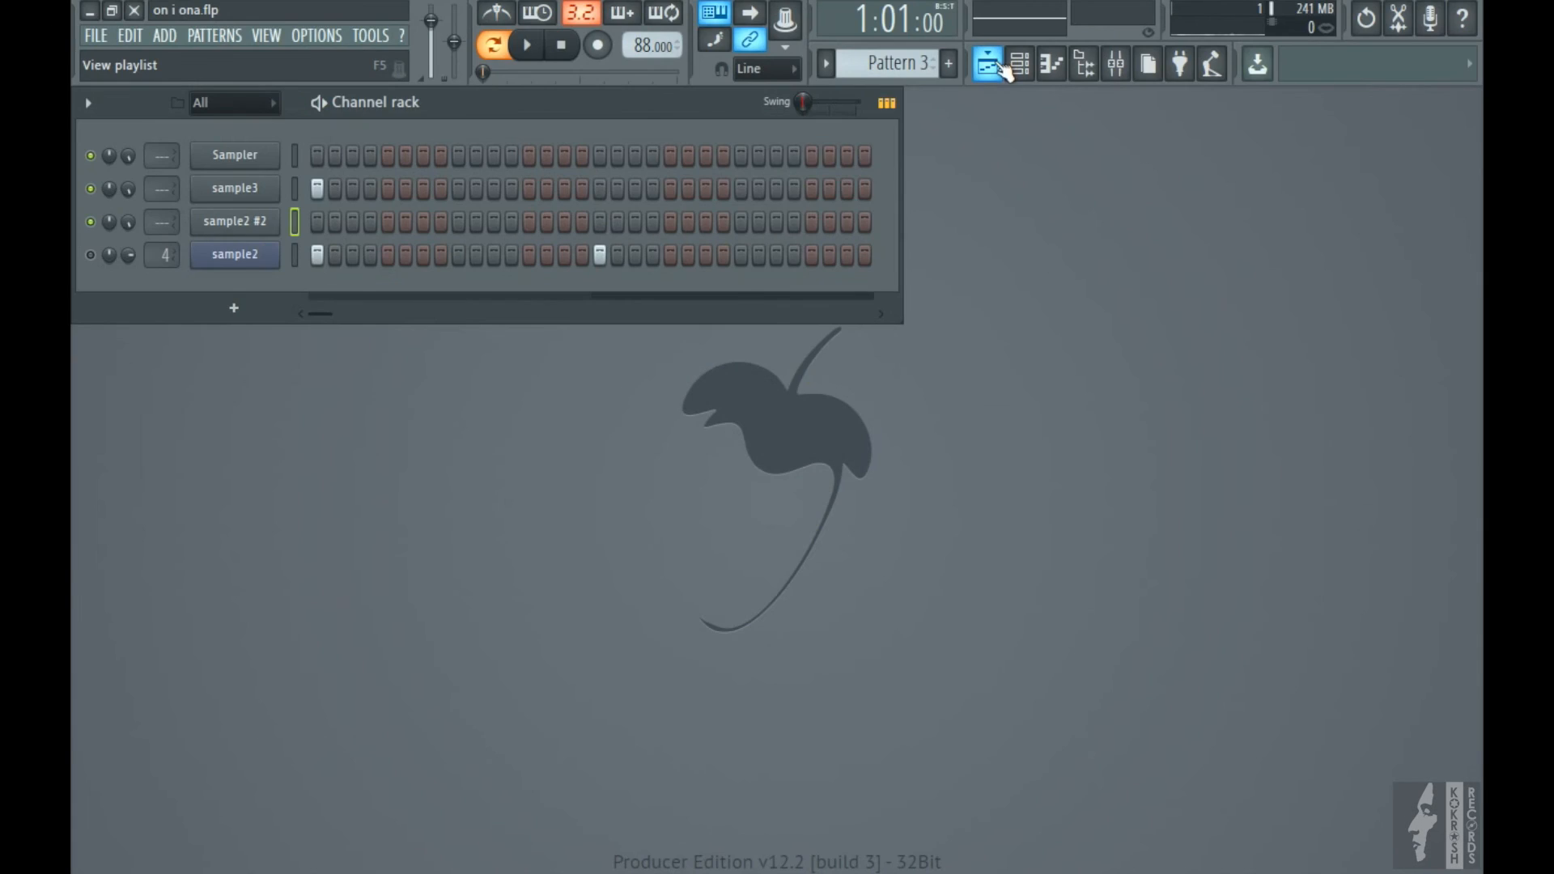
Open the playlist and place Pattern 1 at bar 1 of Track 1
click(999, 66)
scroll(898, 65, down, 2)
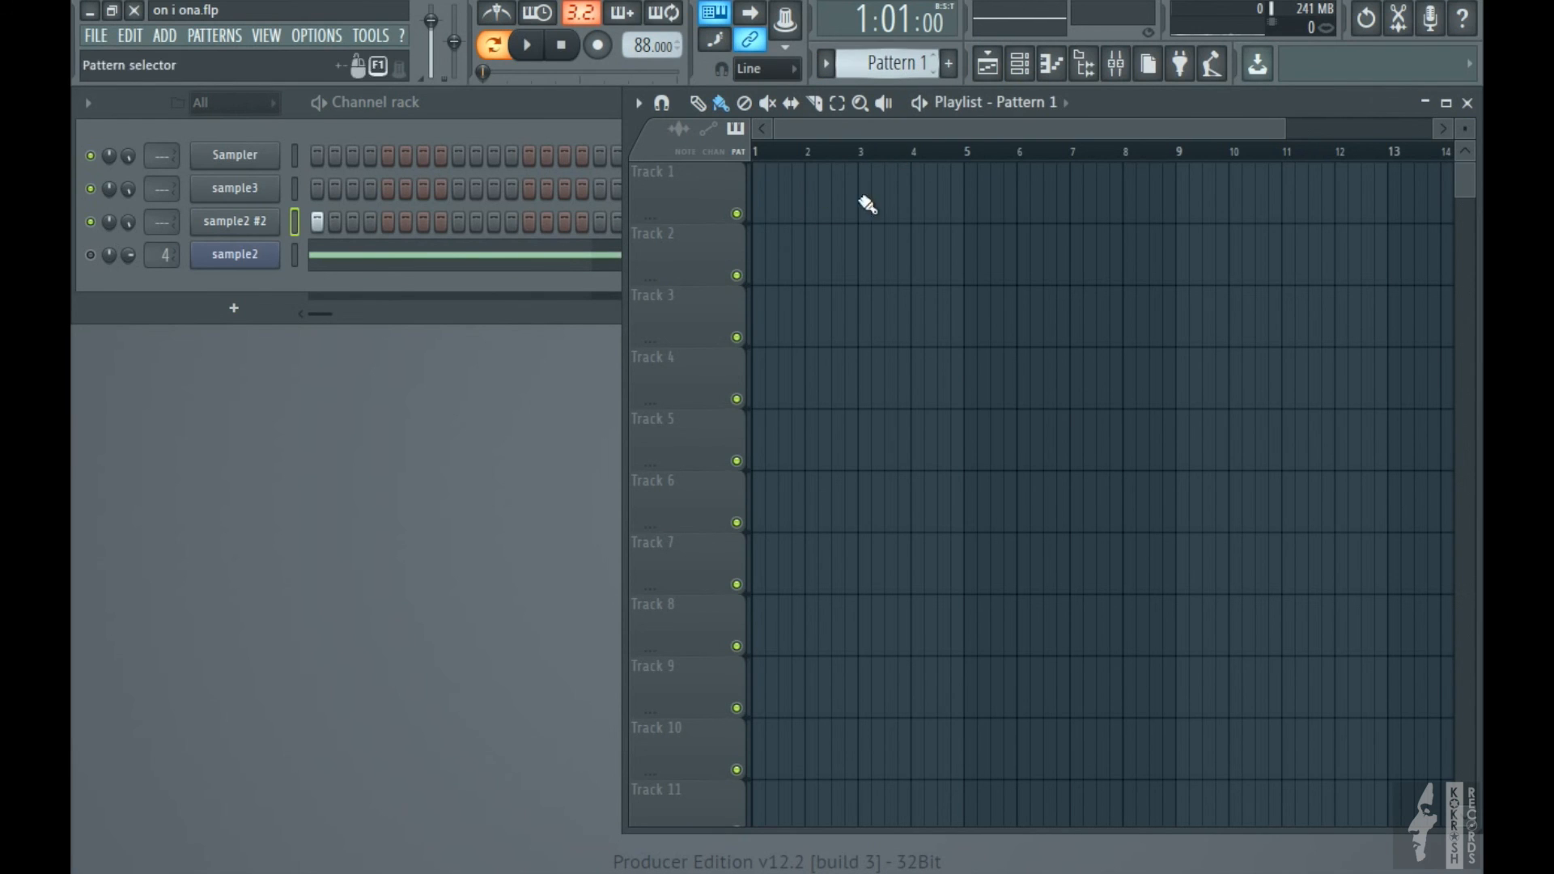
click(832, 197)
drag(886, 180, 797, 175)
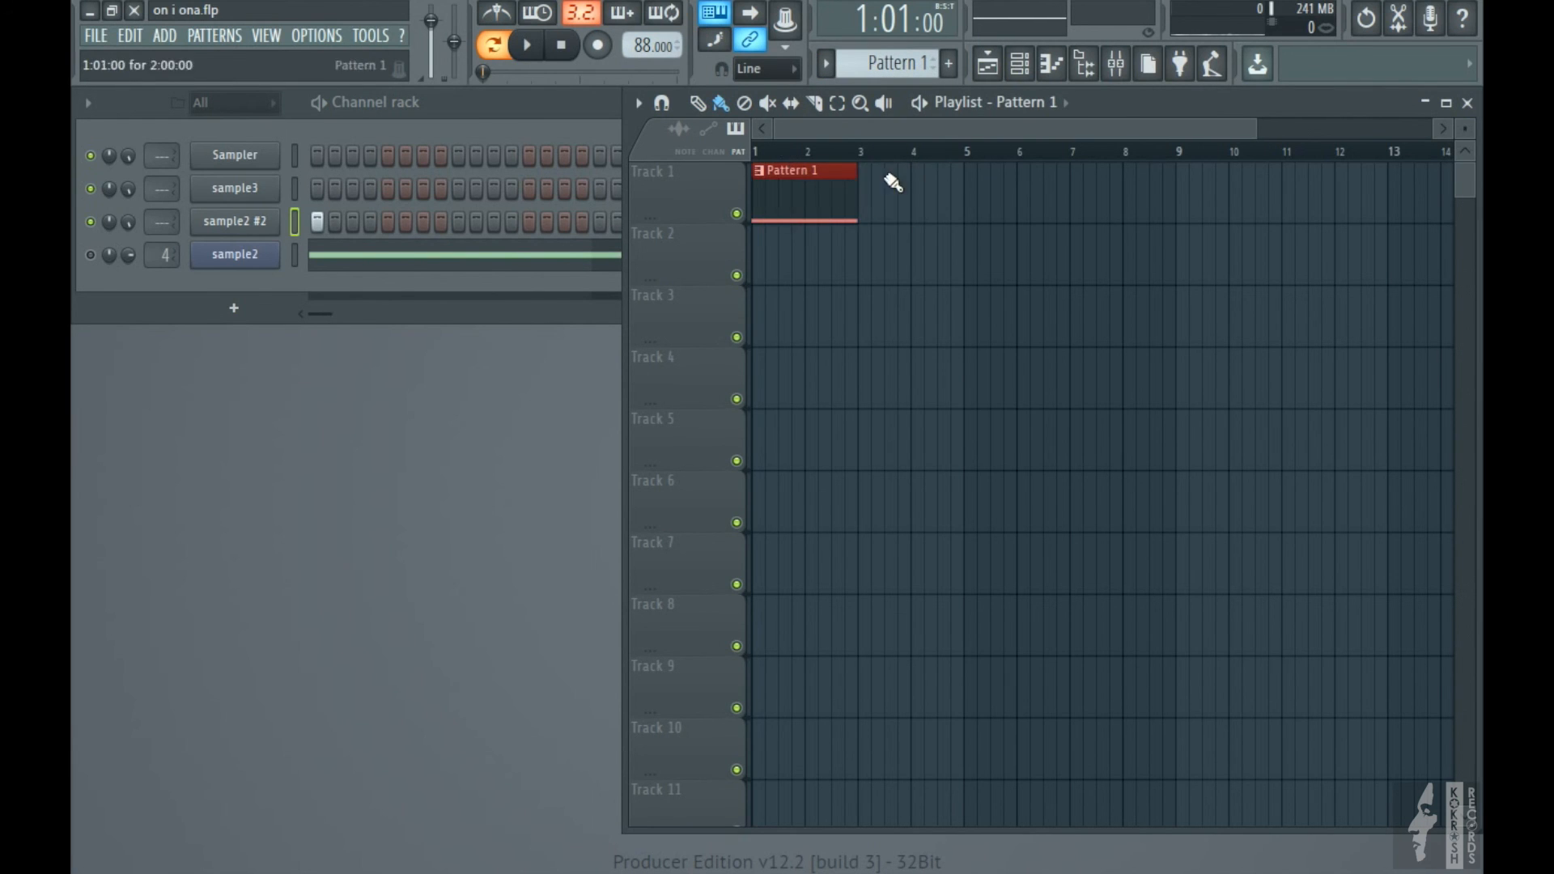
Place Pattern 2 at bar 5 of Track 2 and Pattern 3 at bar 3 of Track 3, each extended to two bars
click(984, 230)
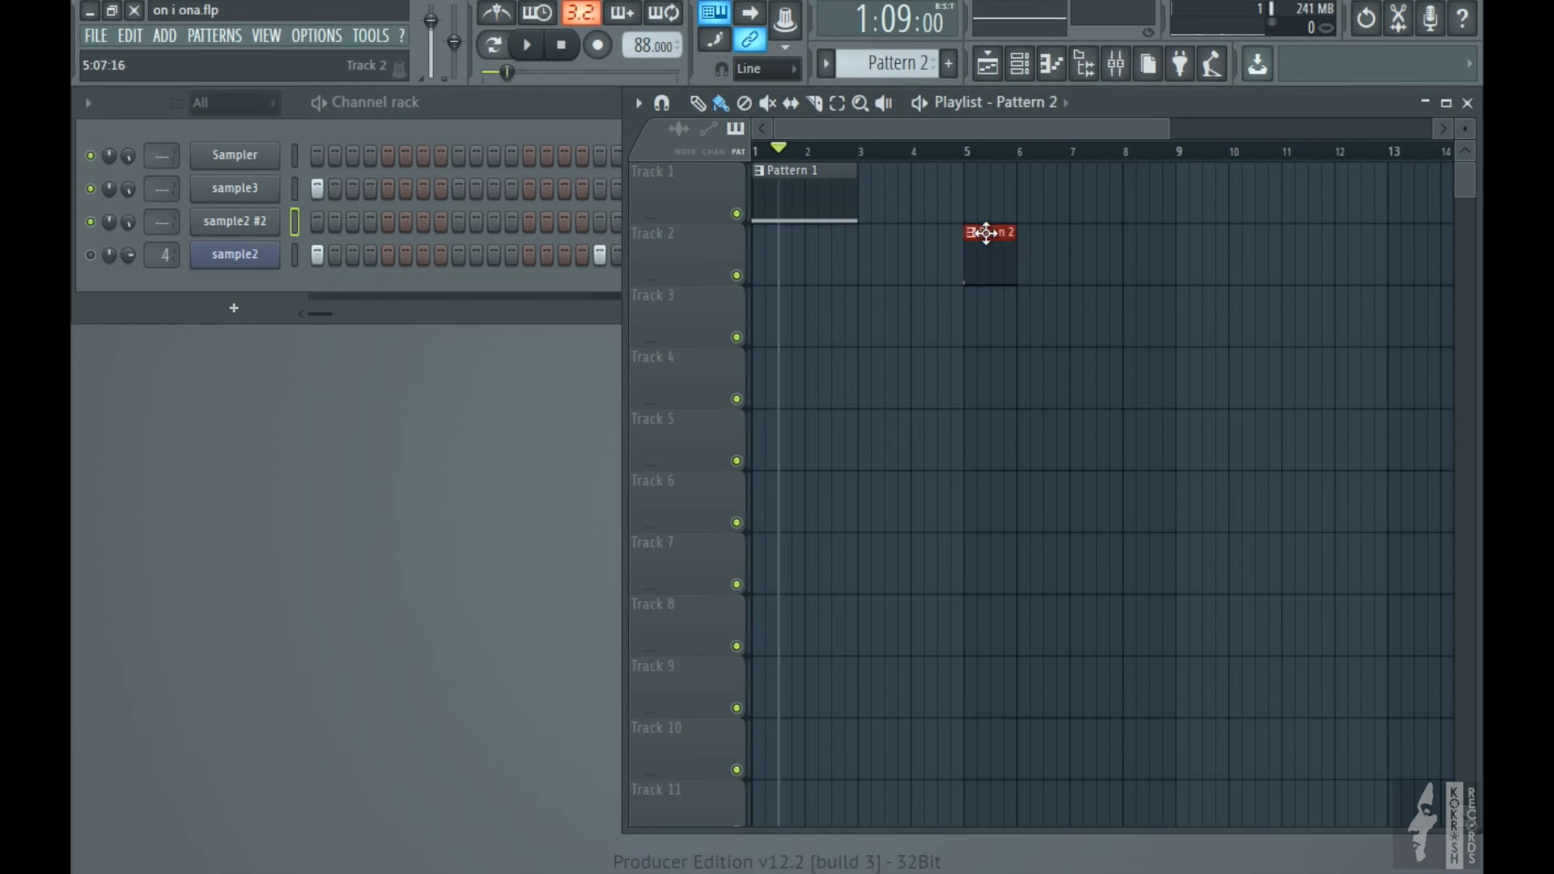
drag(1016, 243, 1069, 251)
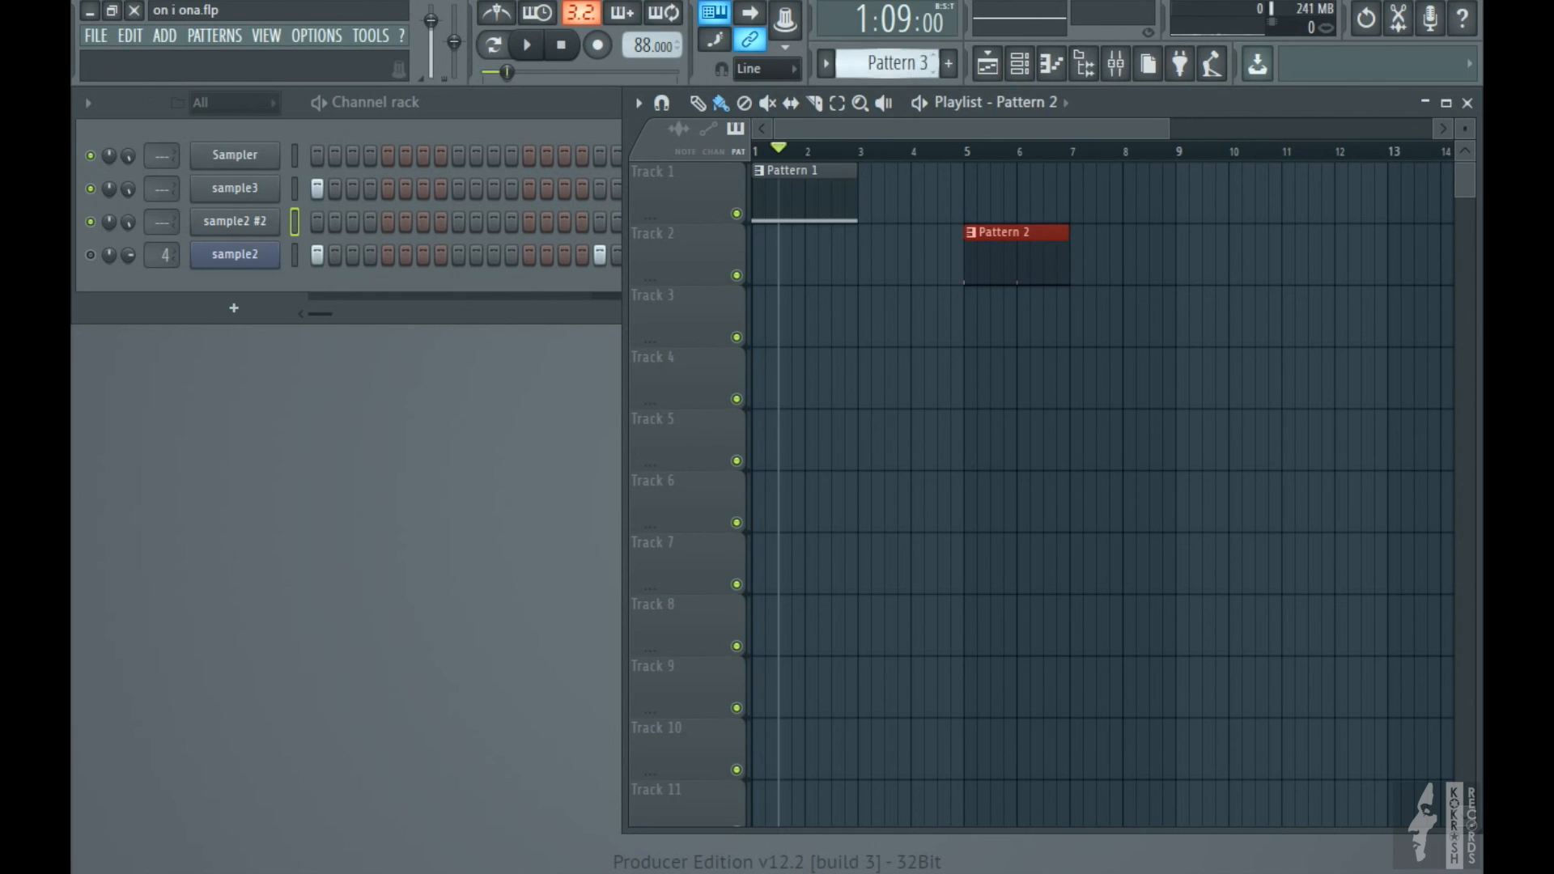
click(893, 308)
drag(904, 293, 958, 315)
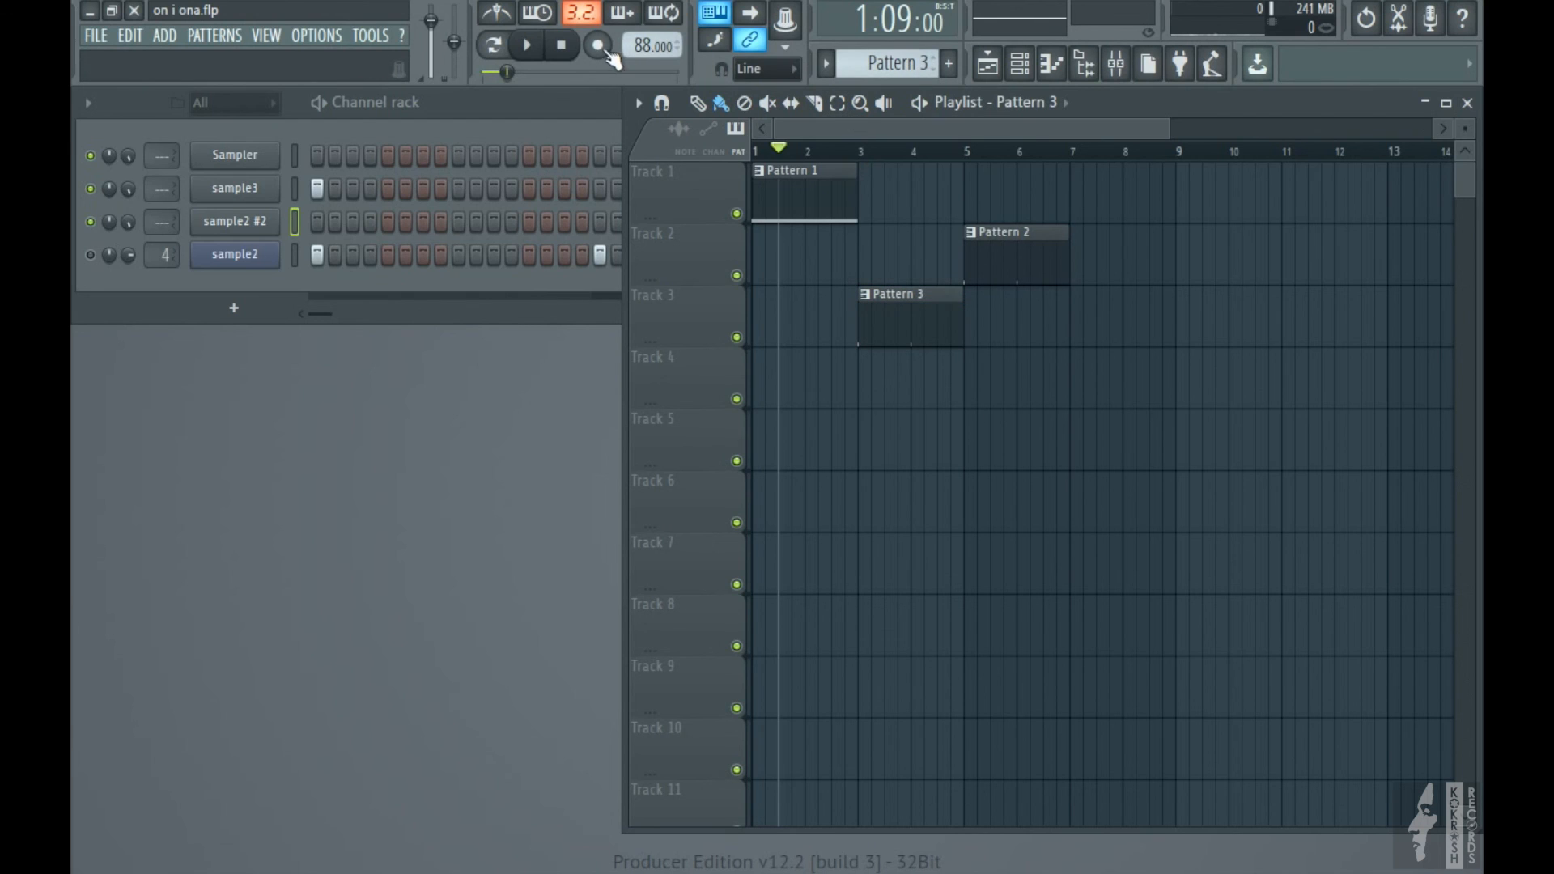
Return the playhead to bar 1 and play the arrangement in the playlist
key(space)
click(778, 151)
drag(772, 150, 756, 152)
click(537, 51)
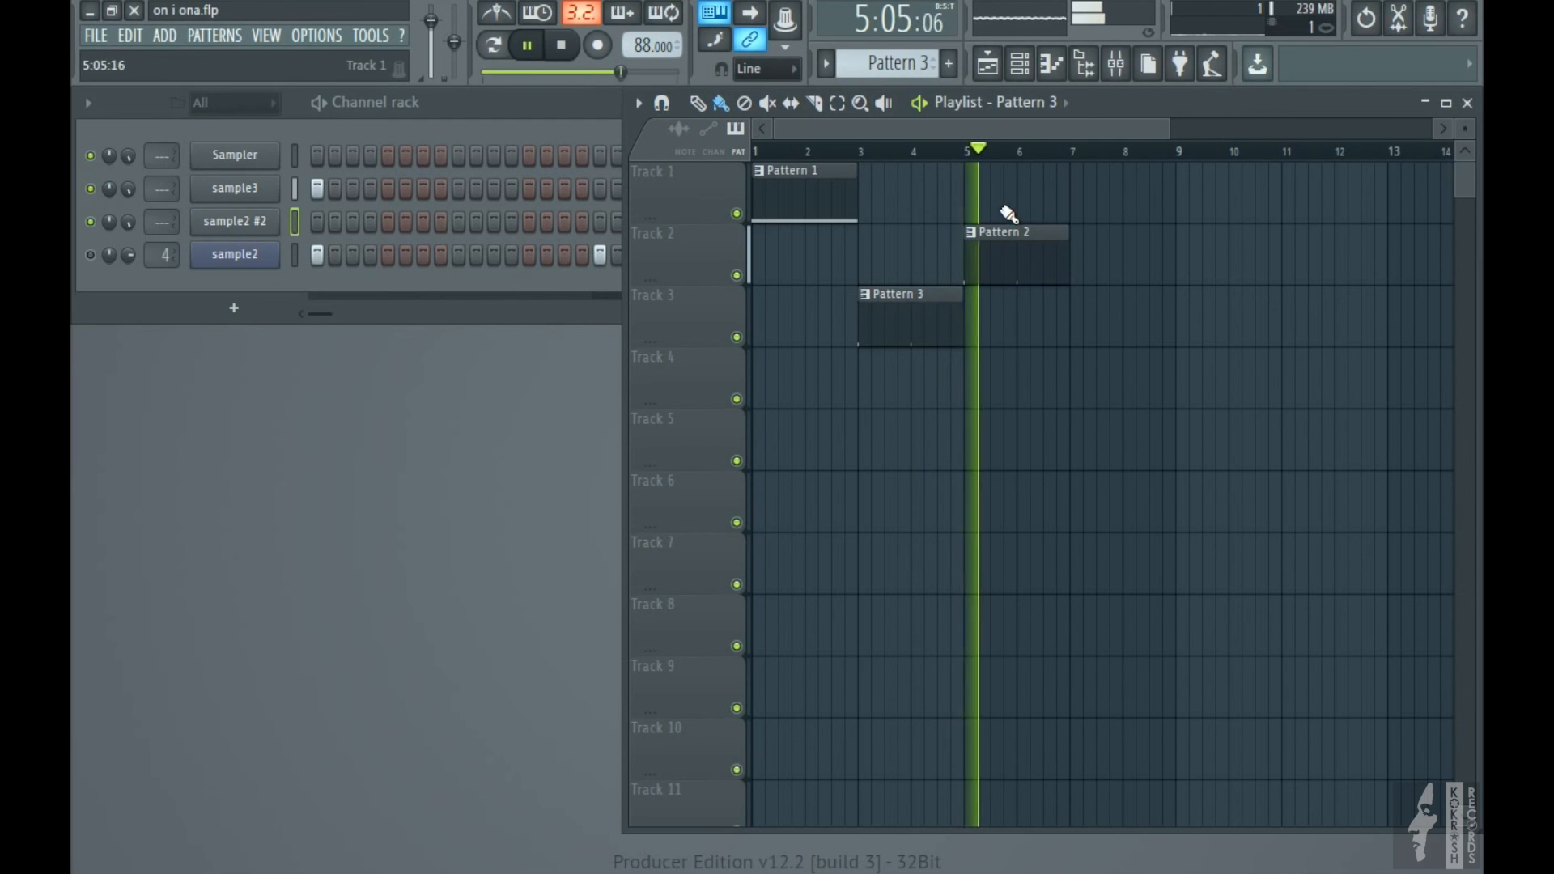
Continue the arrangement with Pattern 2 at bar 7, Pattern 1 at bar 9 and Pattern 3 at bar 11 on their tracks
drag(1134, 233, 1094, 234)
click(780, 170)
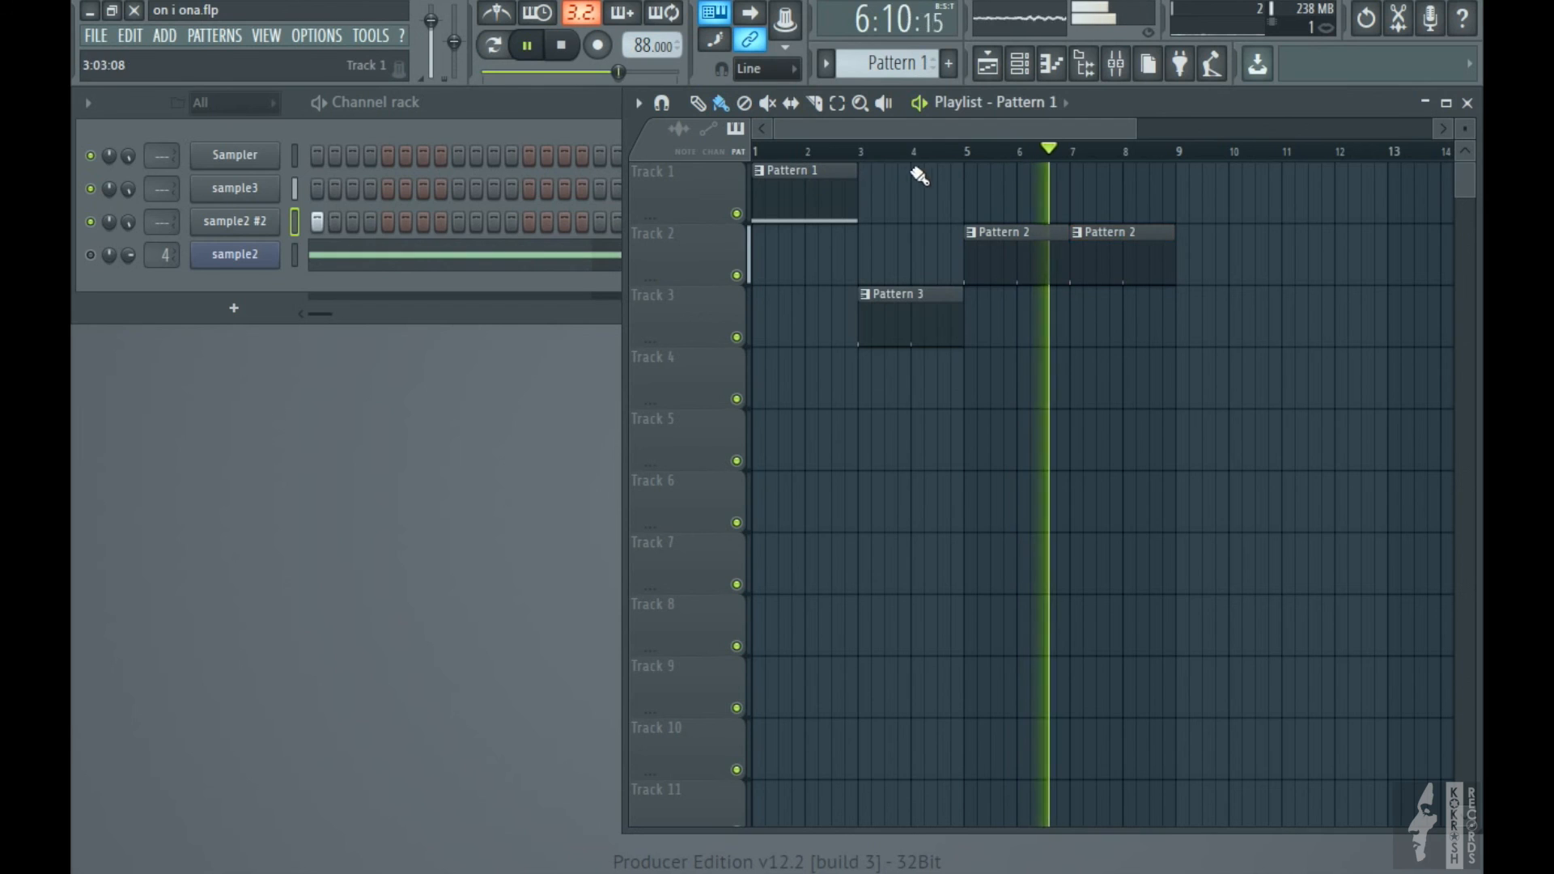
click(1184, 187)
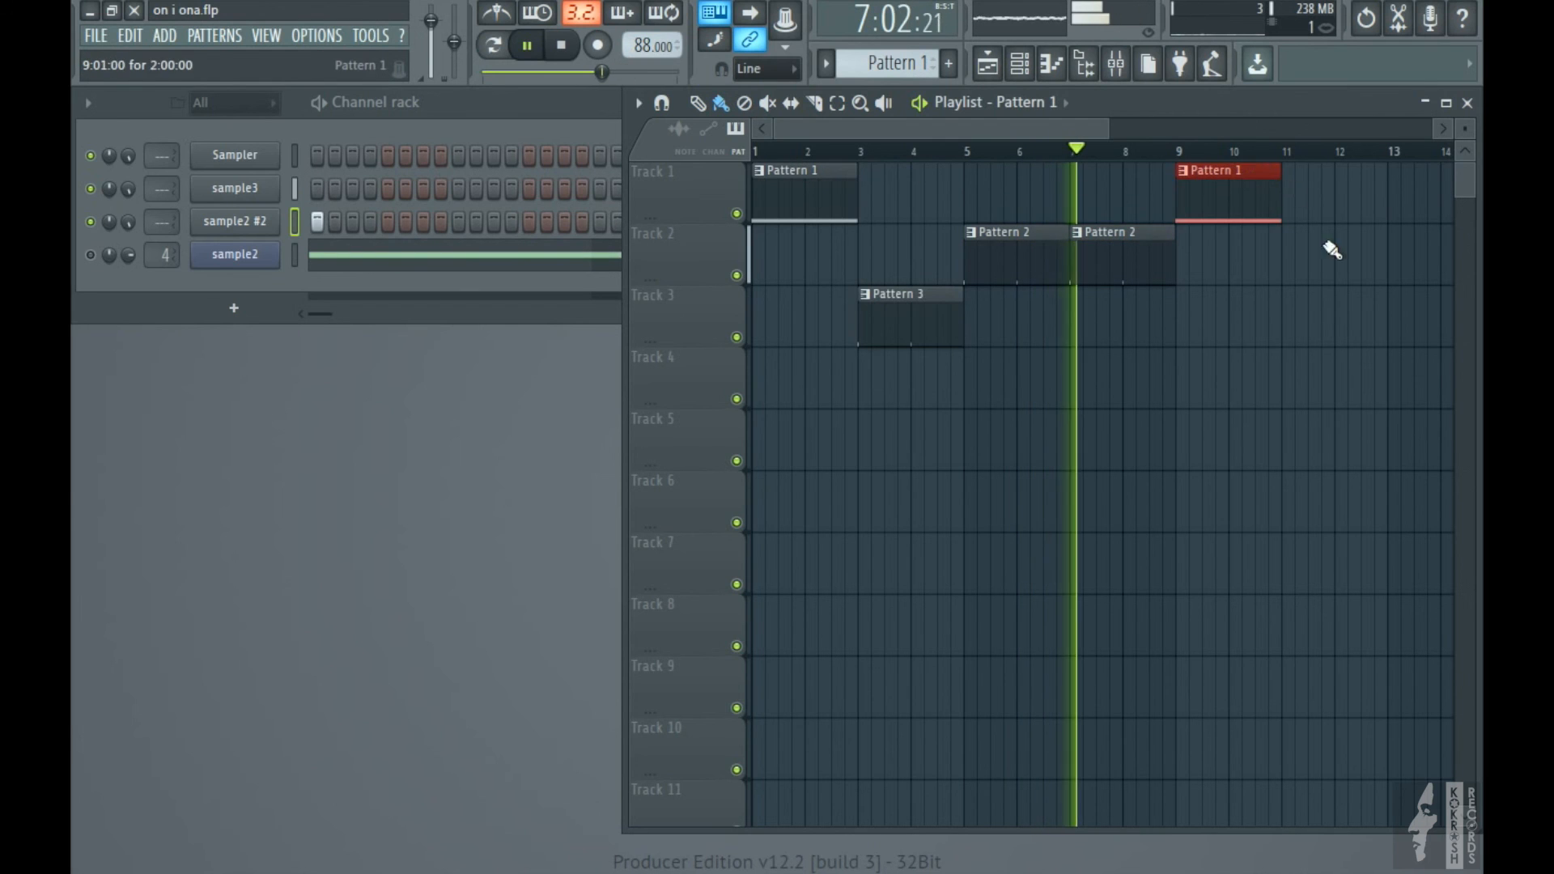
click(886, 298)
click(1297, 312)
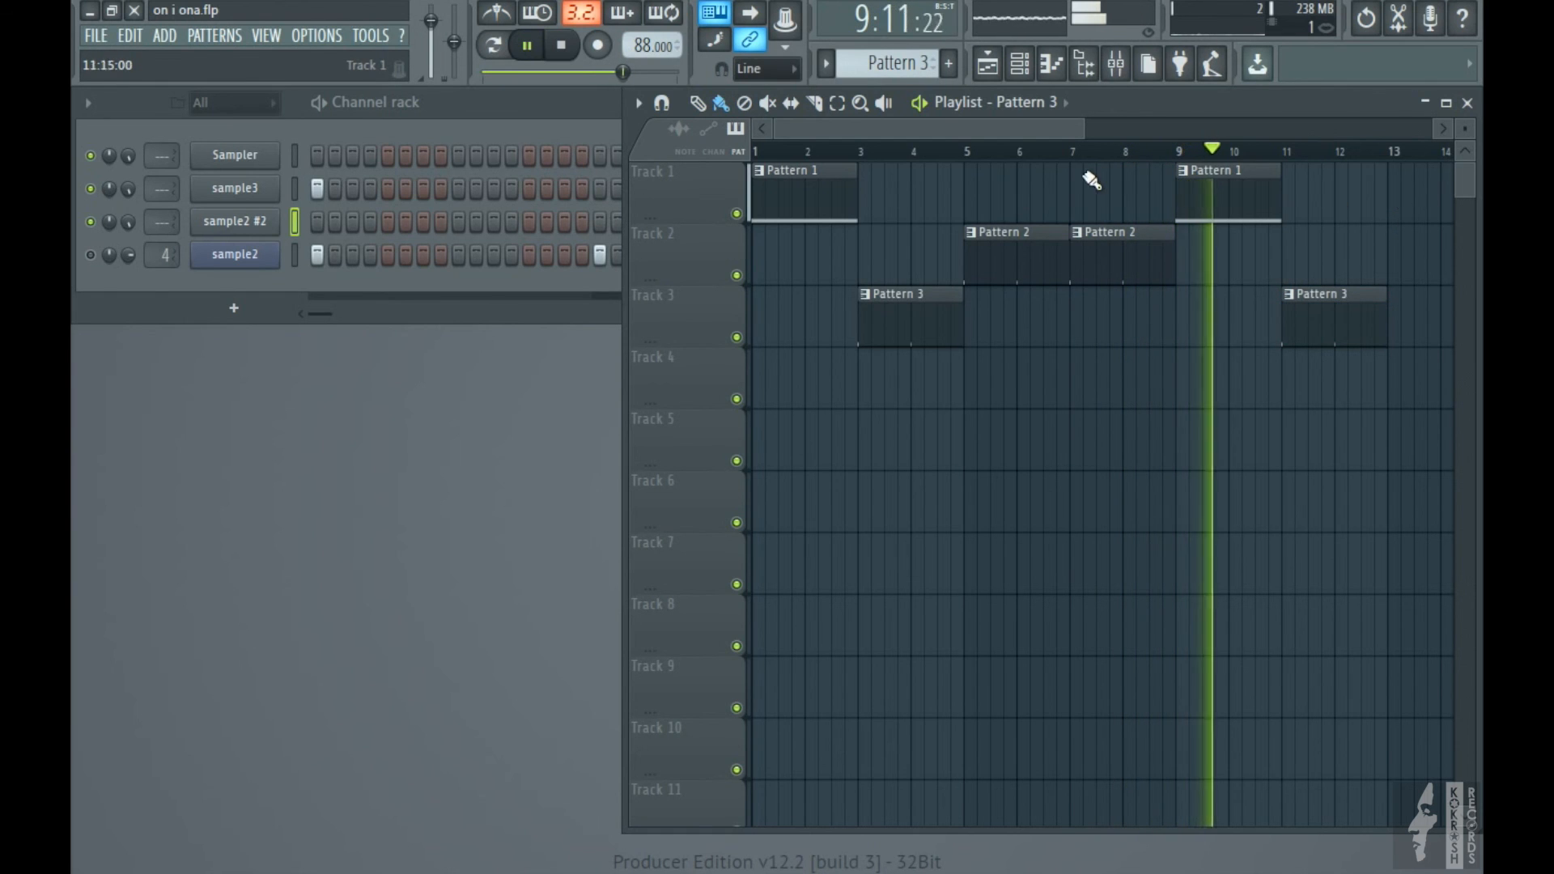
drag(1084, 128, 1175, 123)
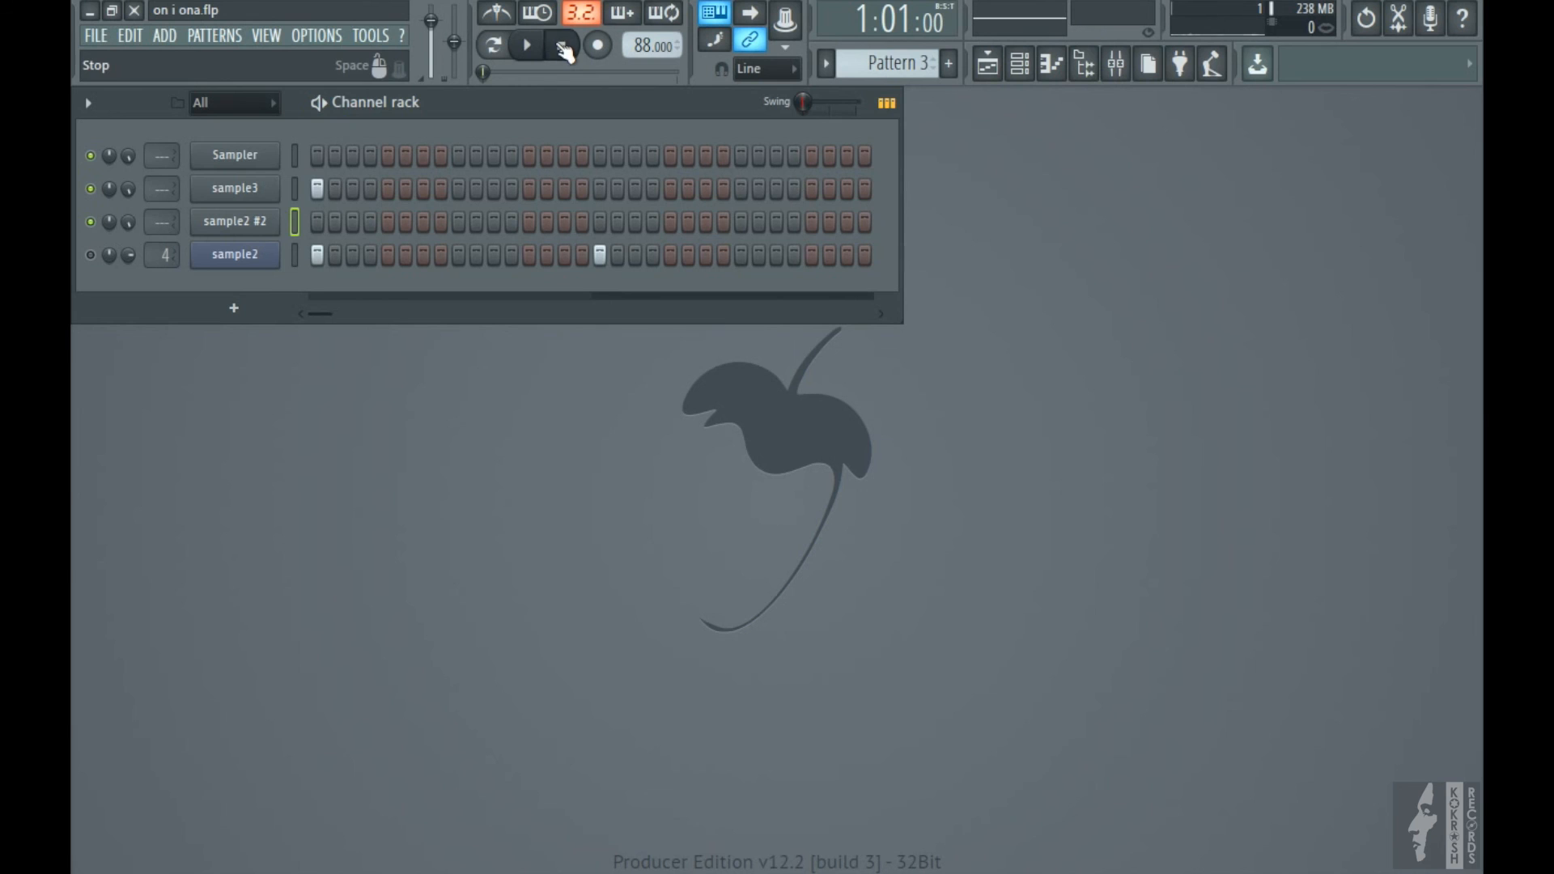
Save the changes to the on i ona project
click(94, 36)
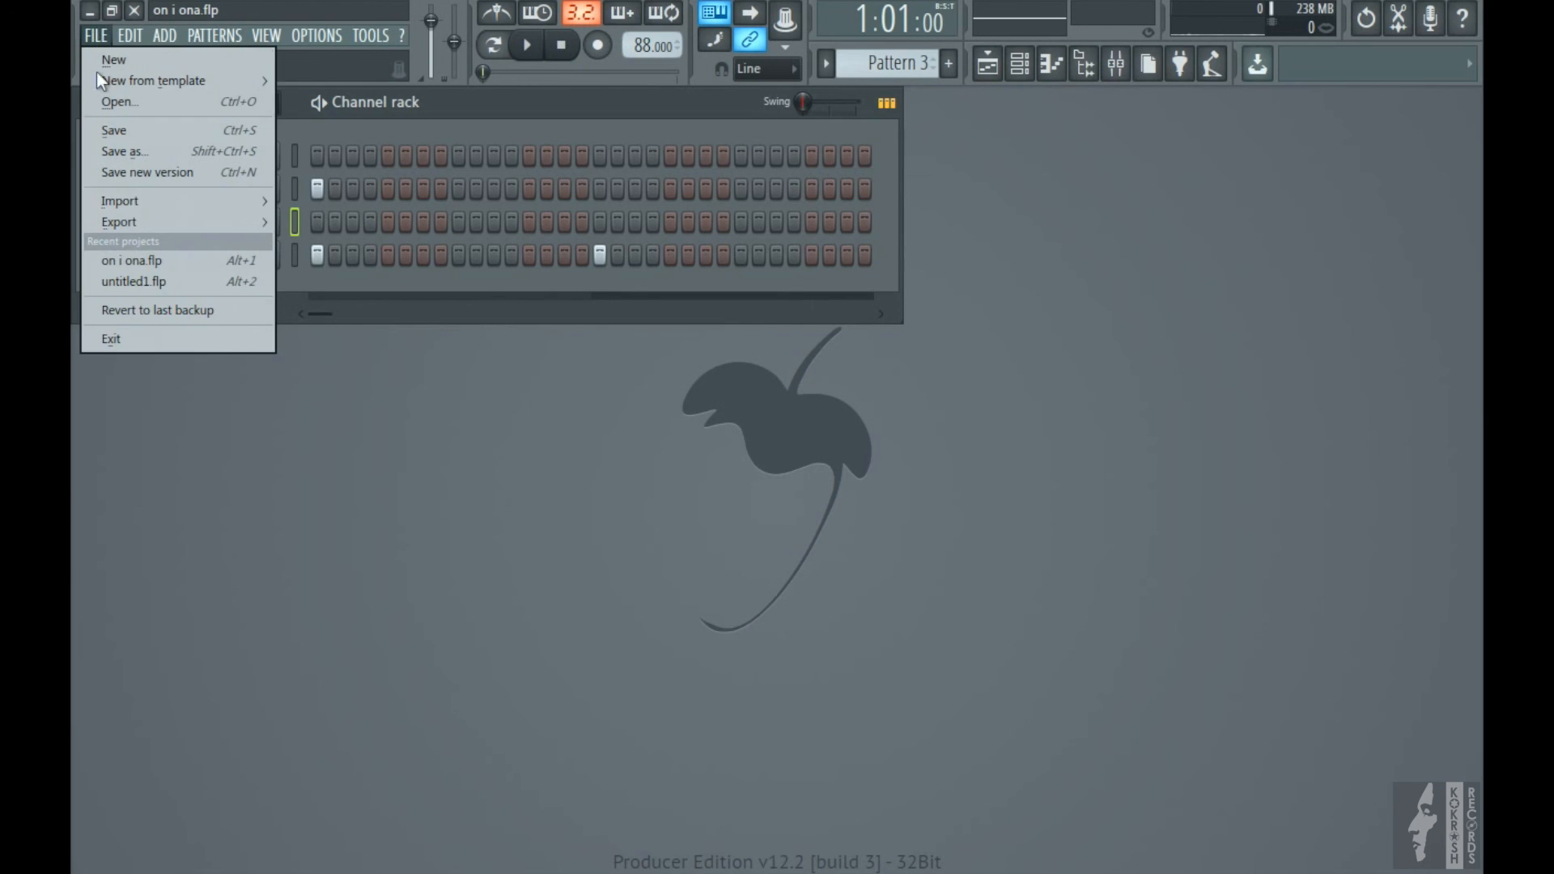
click(118, 130)
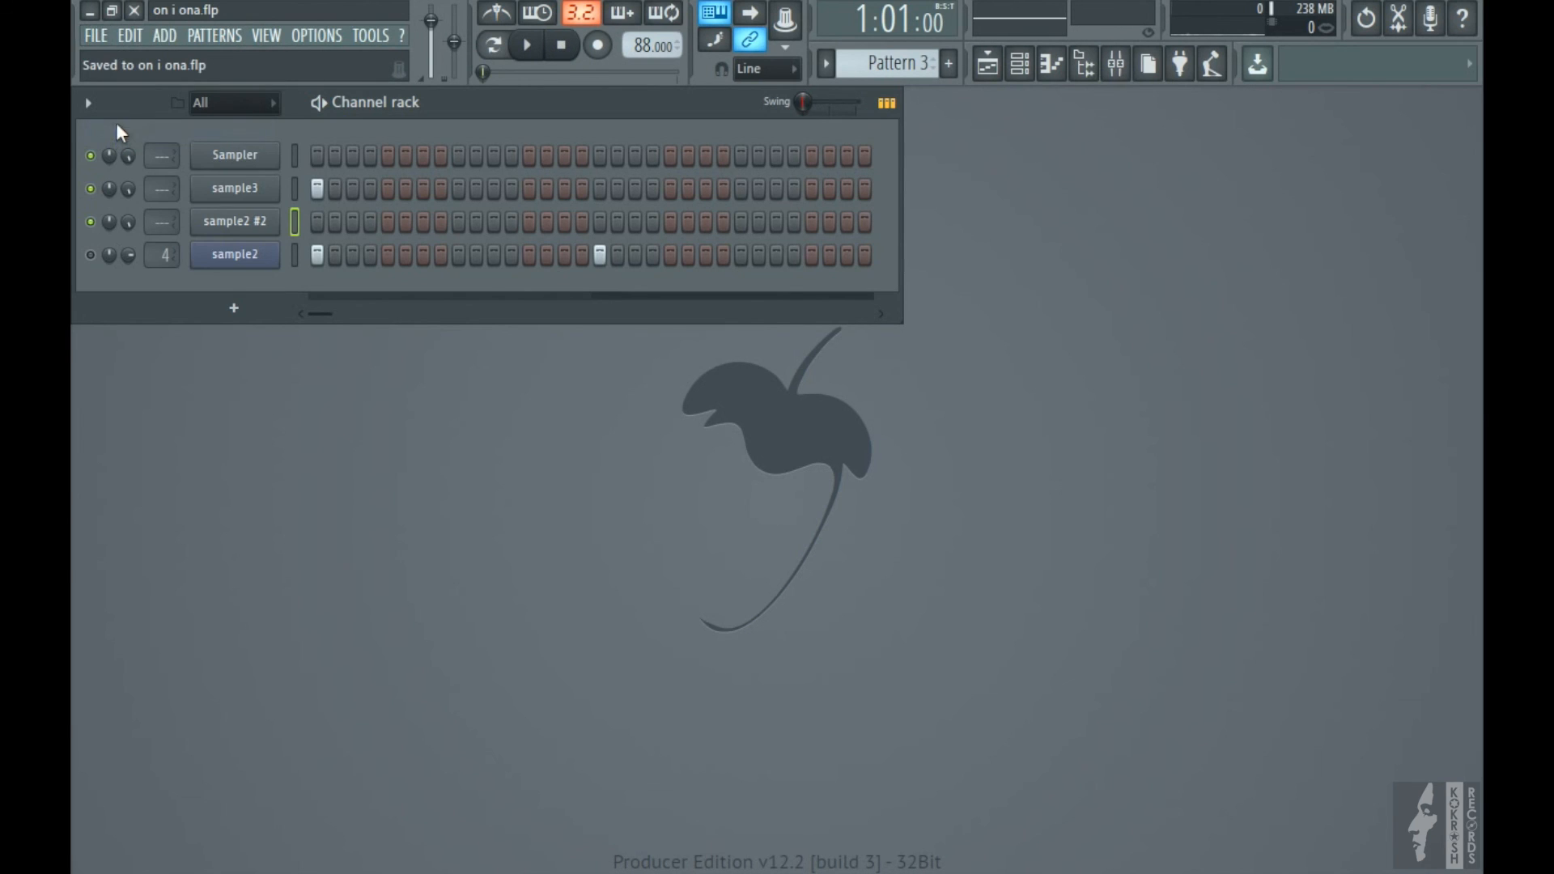